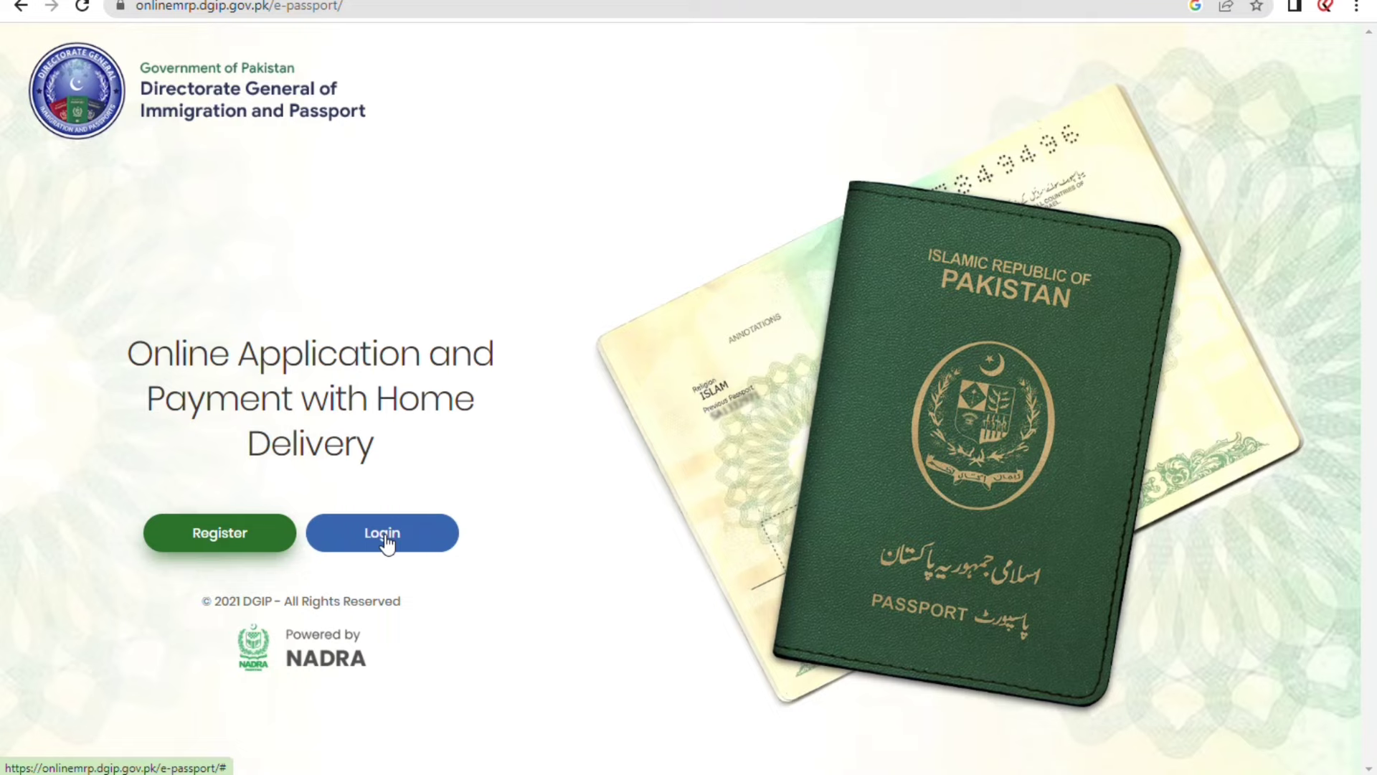
- Open the E-PASSPORT login page from the DGIP online passport home page
click(386, 542)
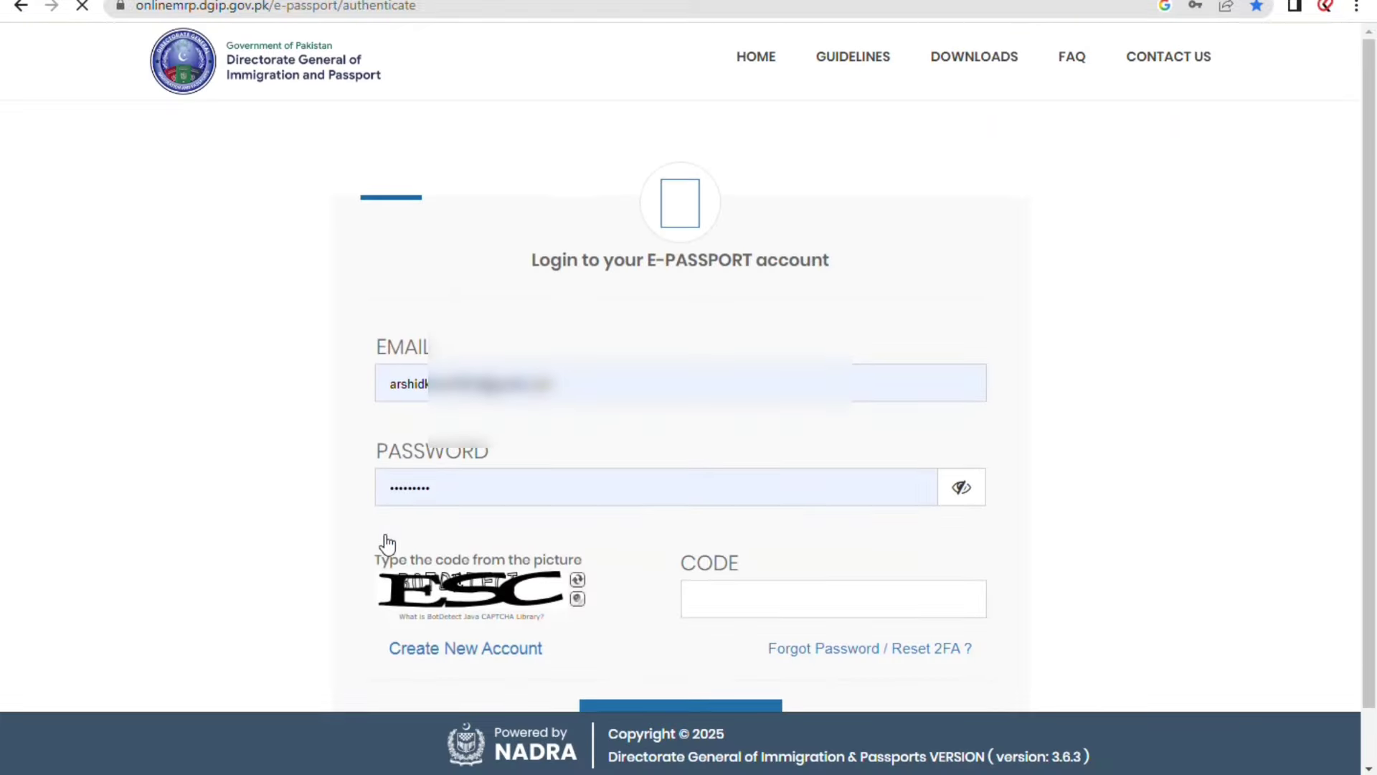
- Enter the picture verification code and log in with the pre-filled email and password
scroll(535, 497, down, 2)
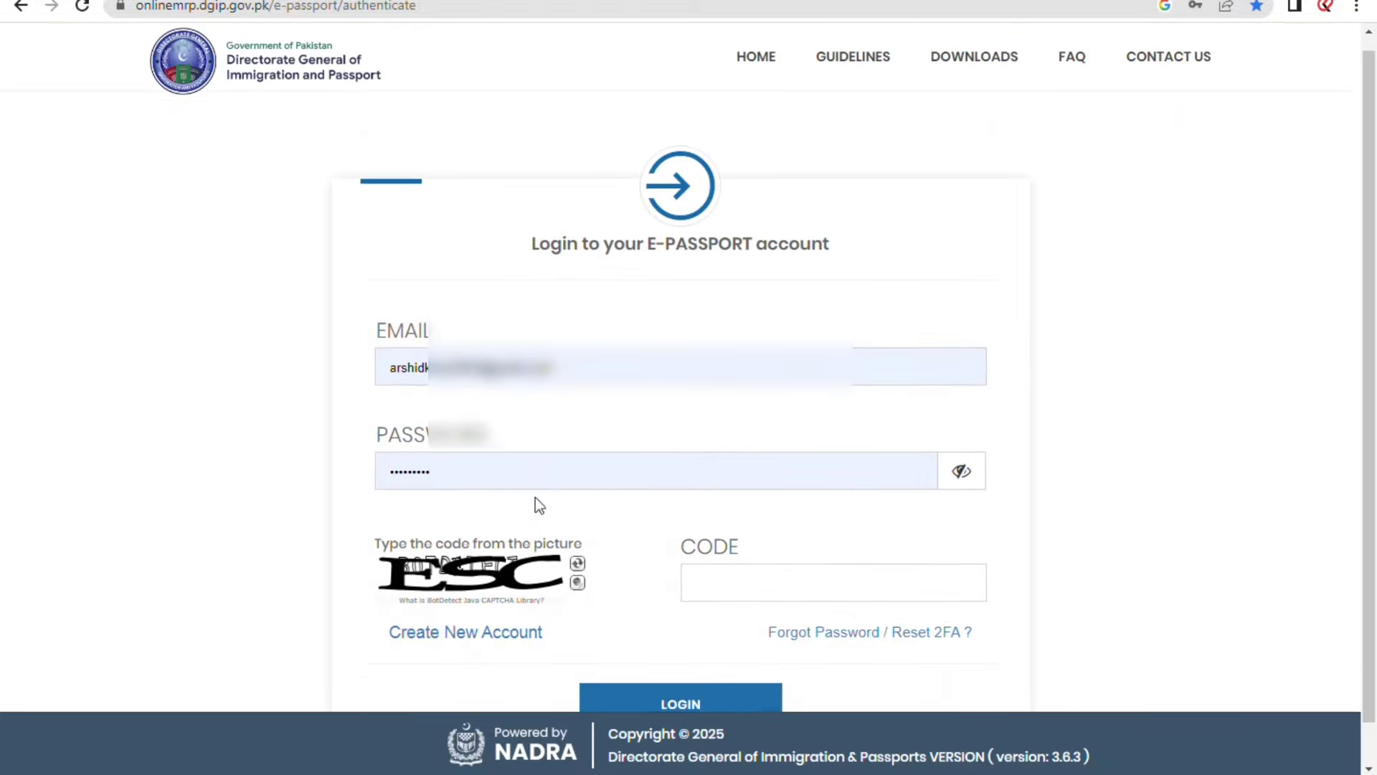
click(731, 557)
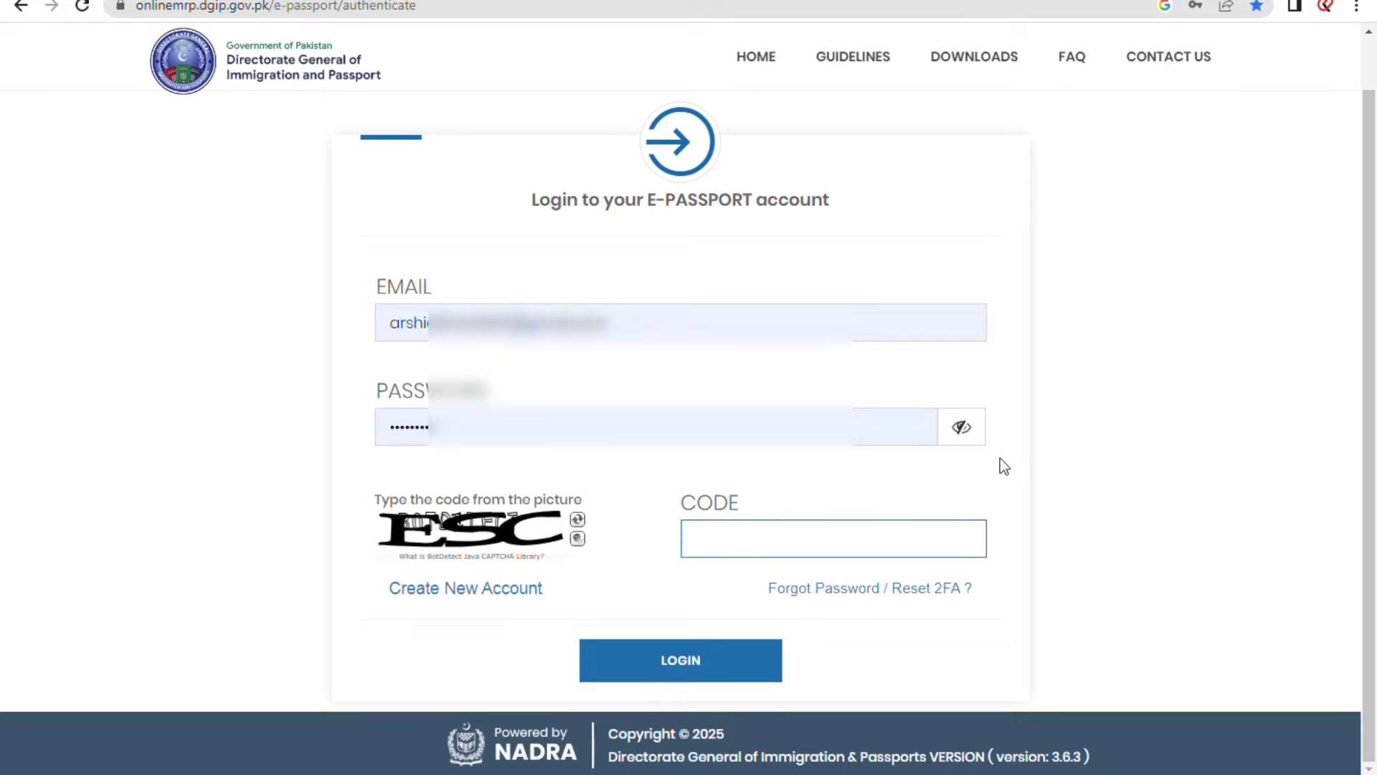
text(ESC)
click(657, 665)
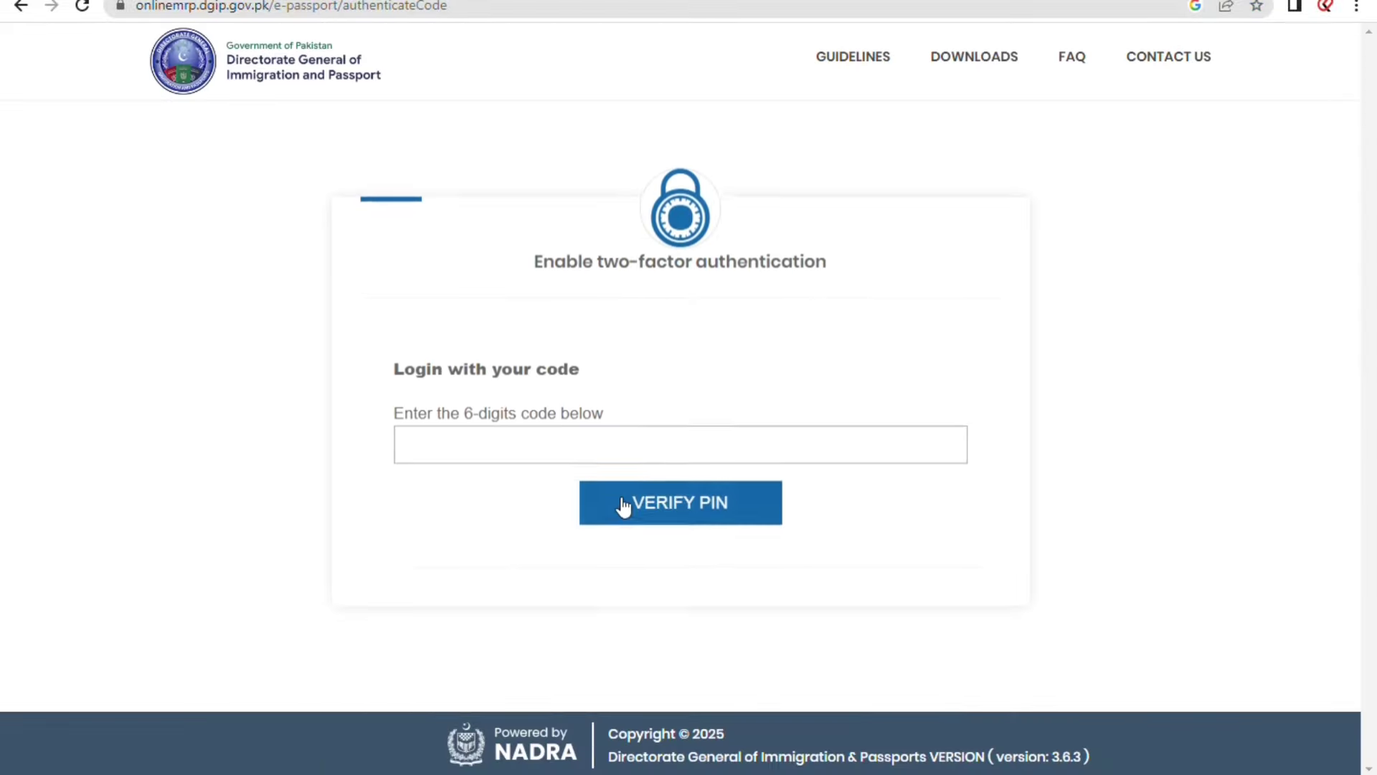
- Enter and verify the six-digit two-factor PIN
click(635, 448)
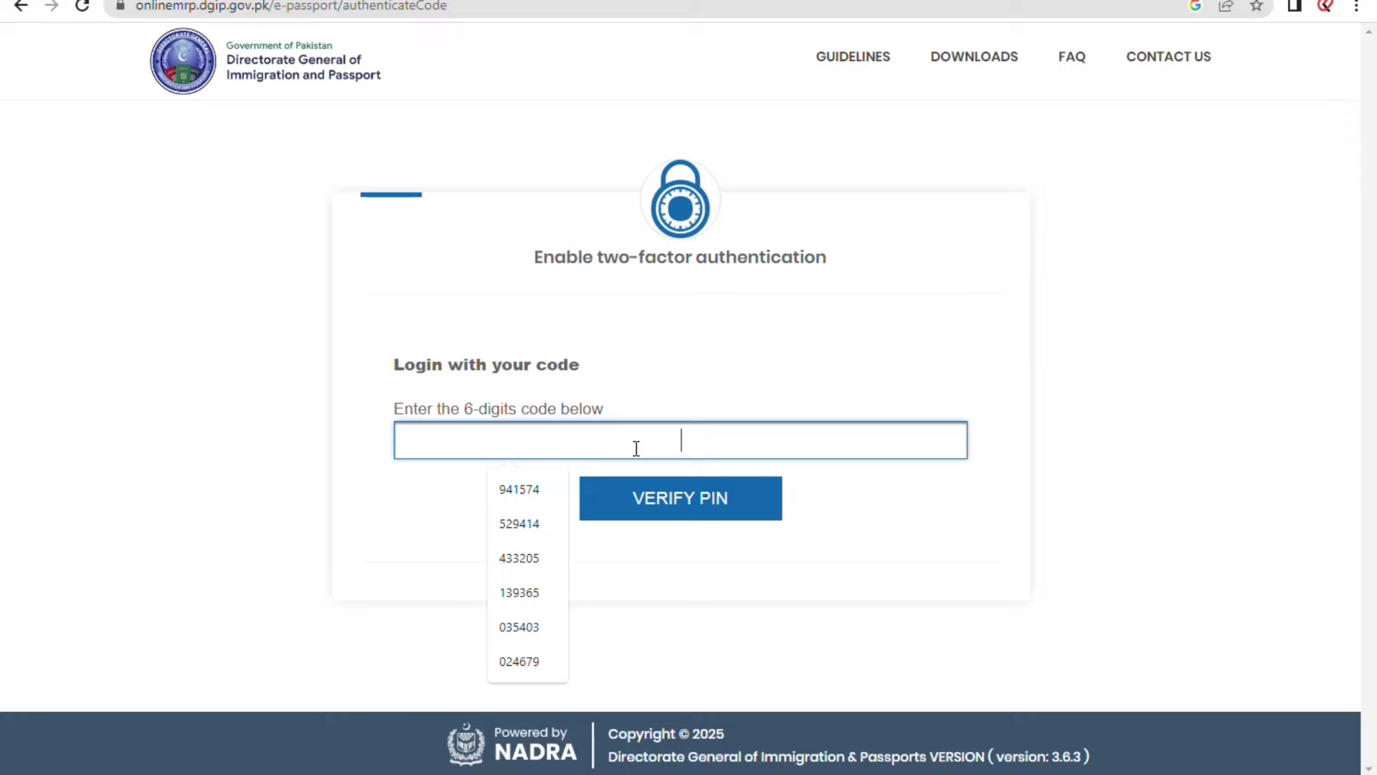
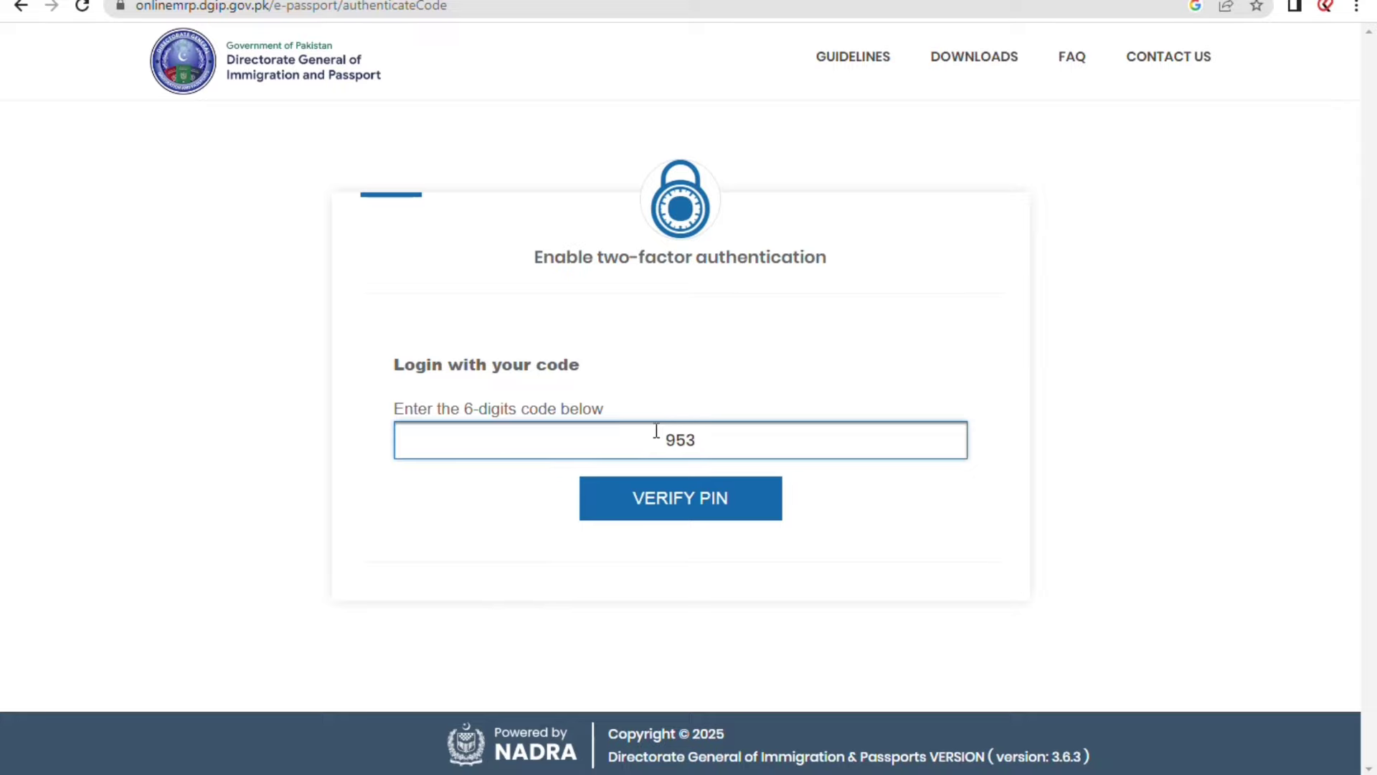
click(643, 515)
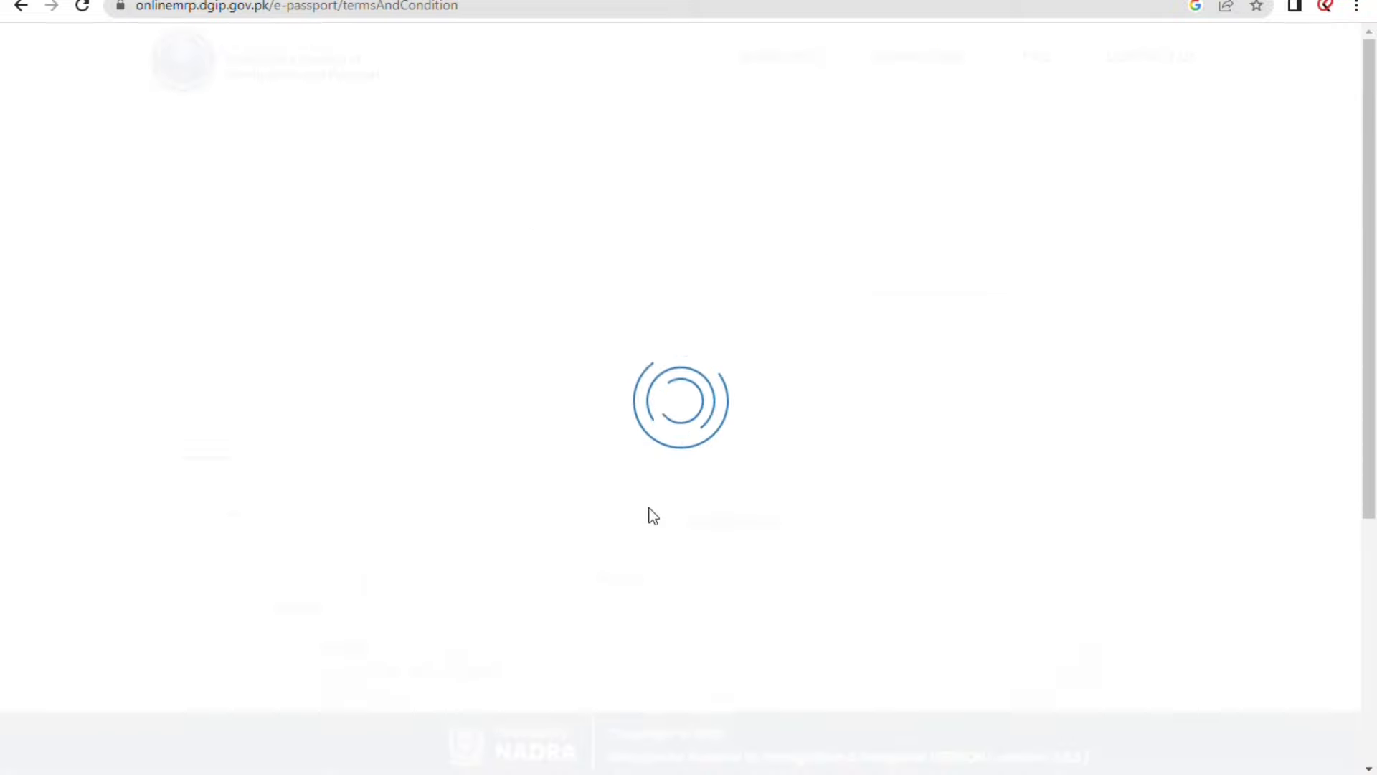
- Accept the terms and conditions, then start a new application from the empty dashboard
scroll(631, 567, down, 5)
scroll(630, 583, down, 10)
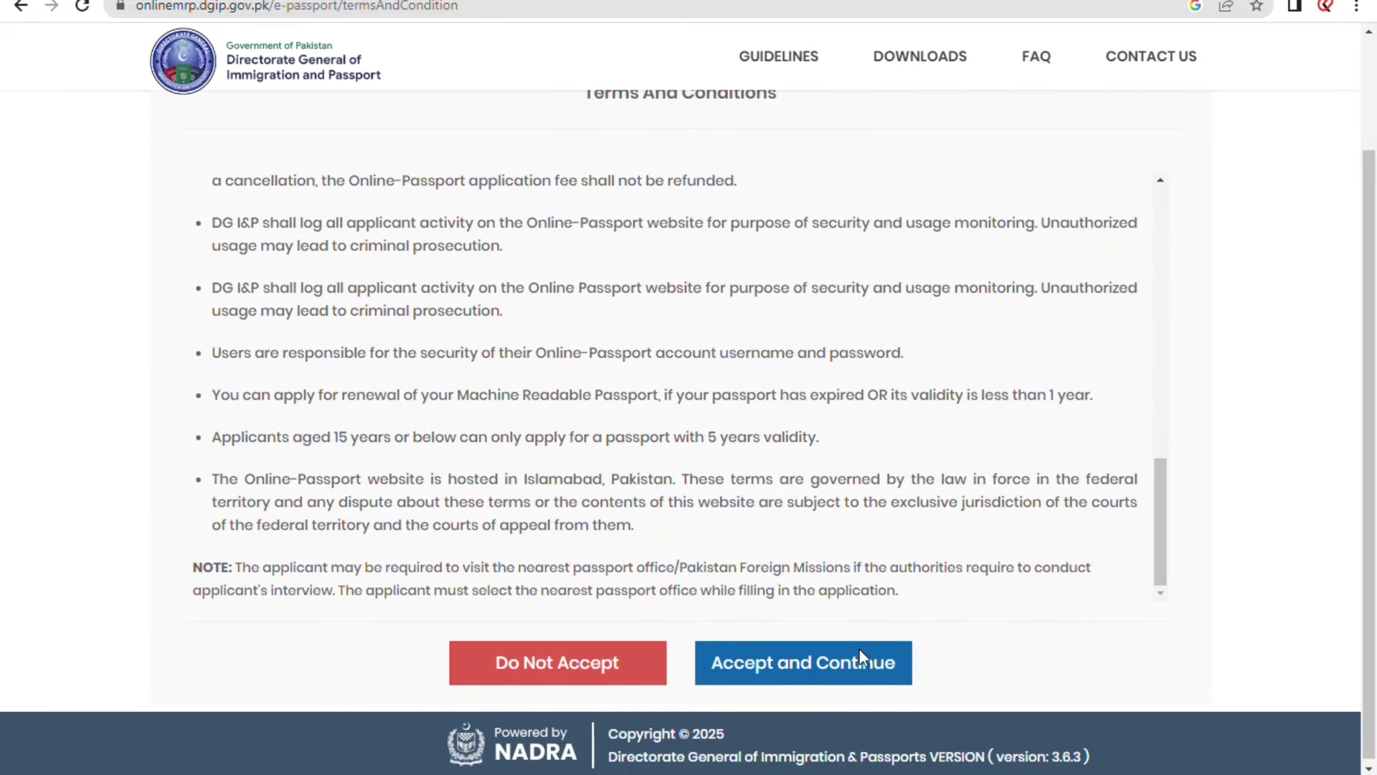
click(807, 680)
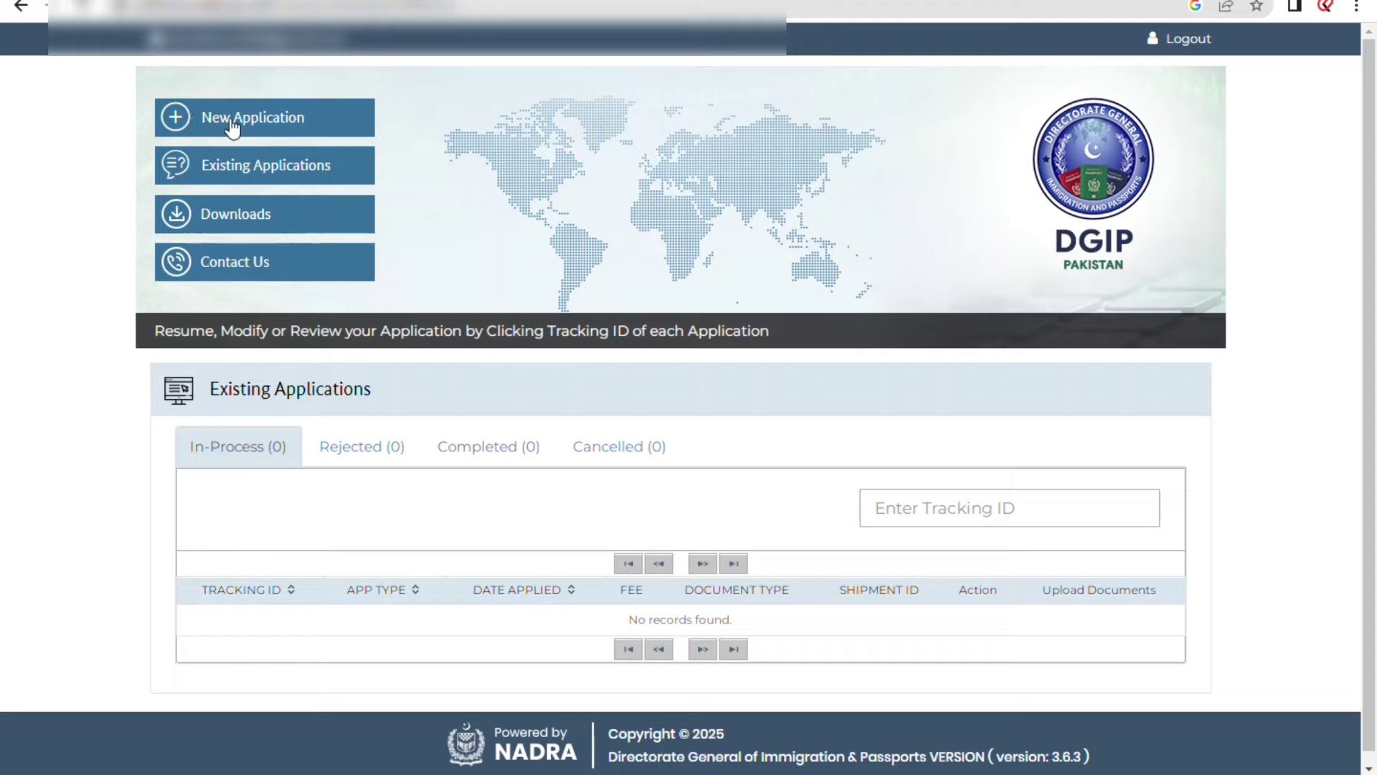
click(231, 128)
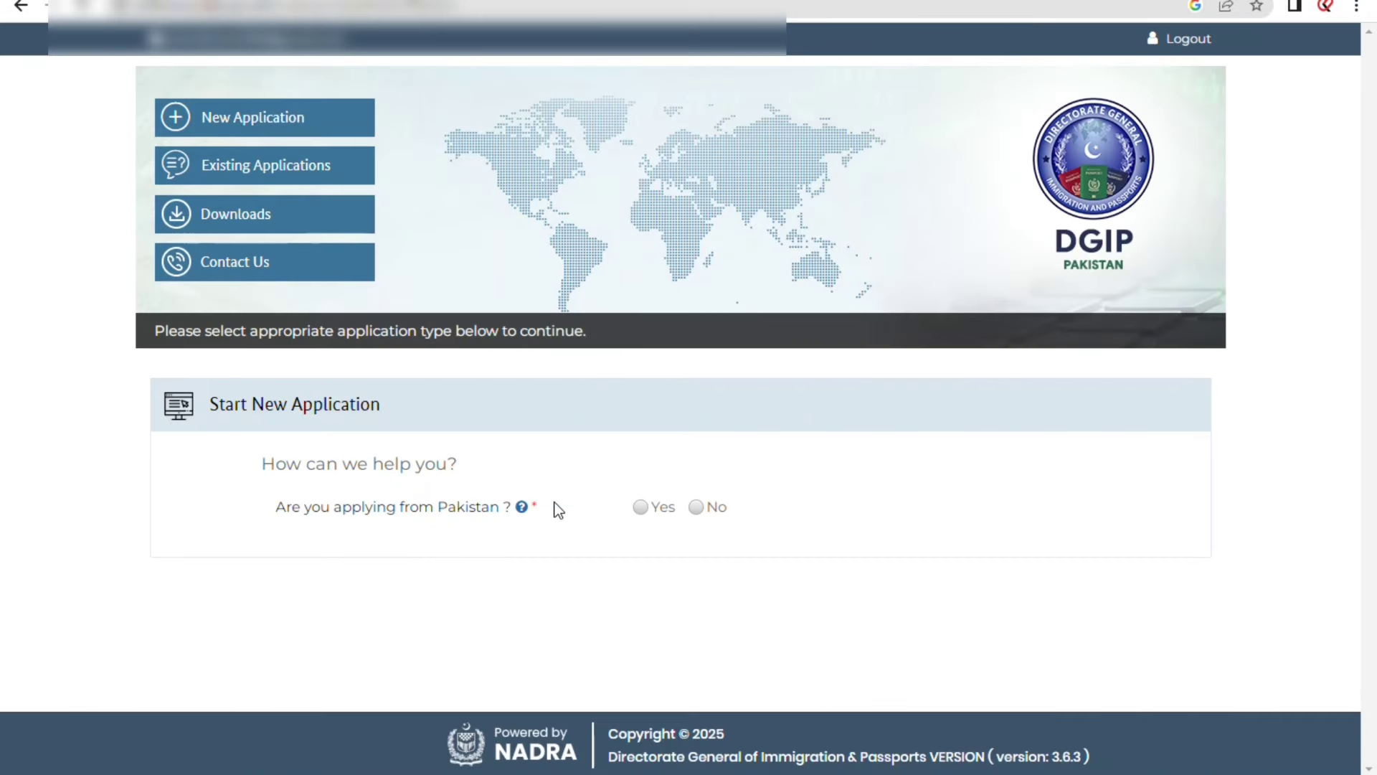
- Answer Yes to applying from Pakistan and choose Renewal of passport
drag(292, 511, 609, 524)
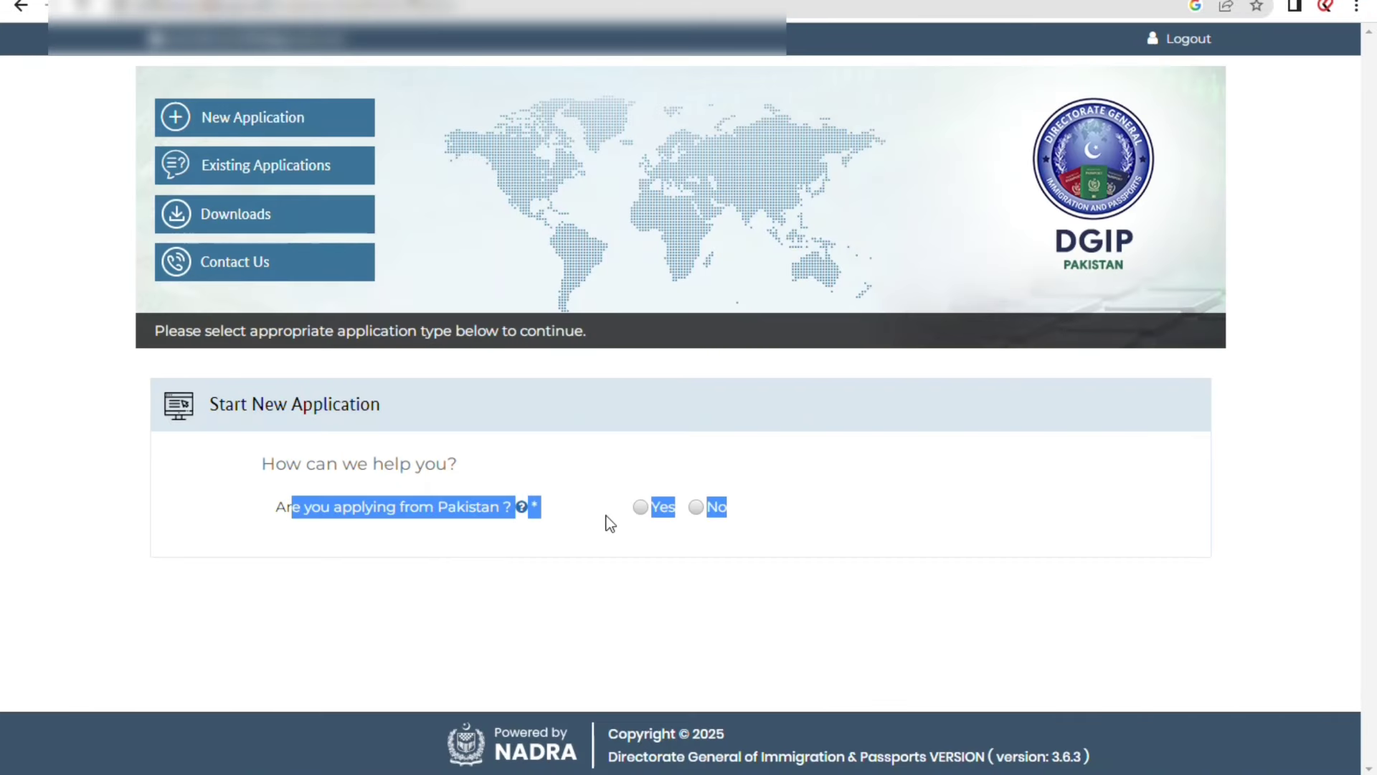
click(642, 509)
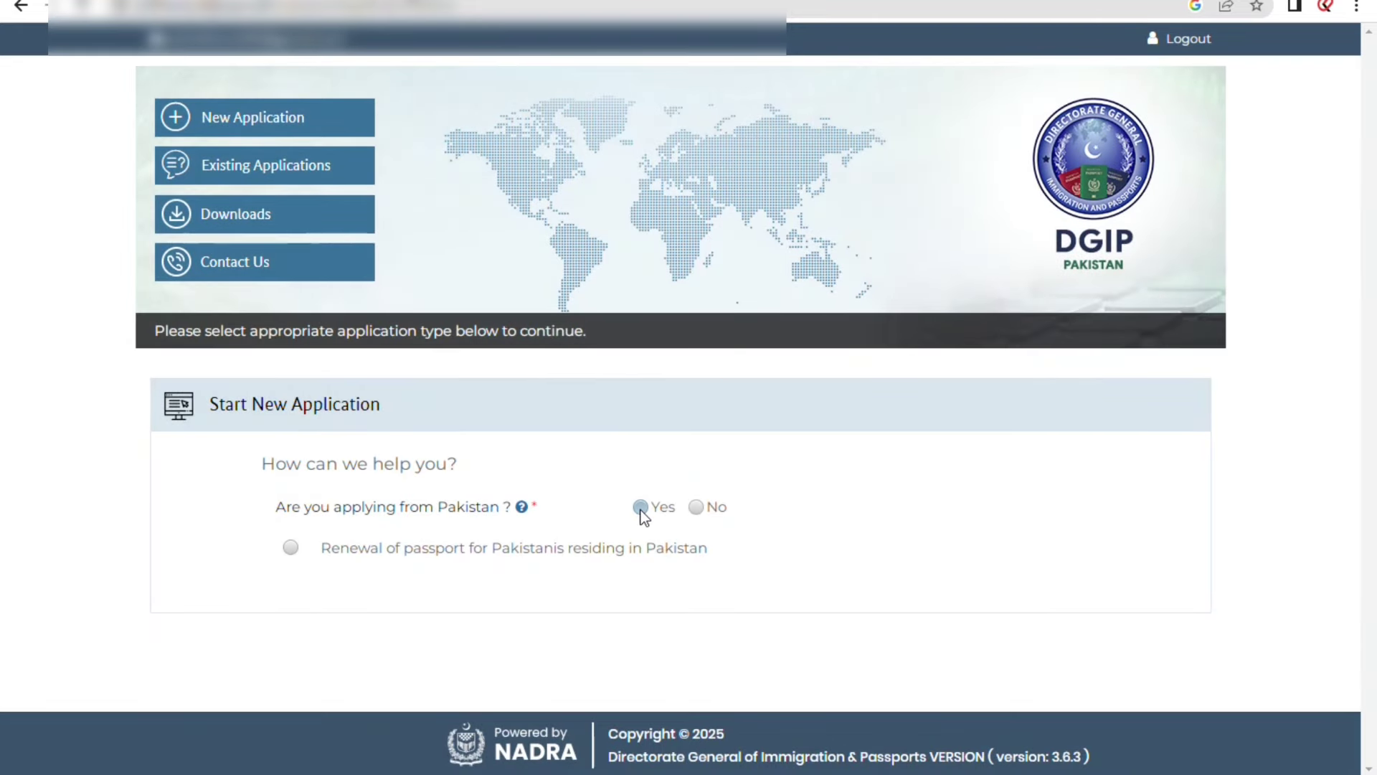
click(291, 547)
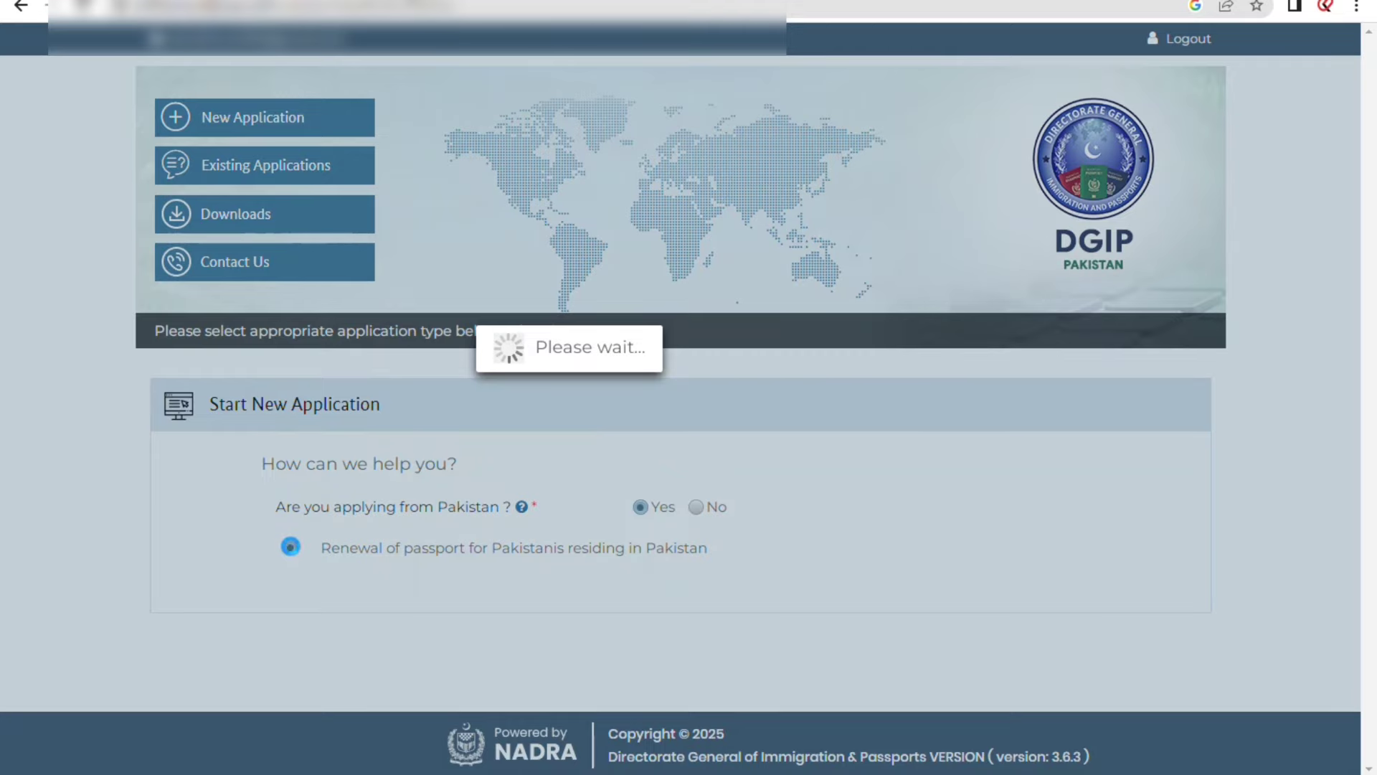
- Answer Yes to possessing the expired or under-1-year-valid passport
scroll(309, 531, down, 3)
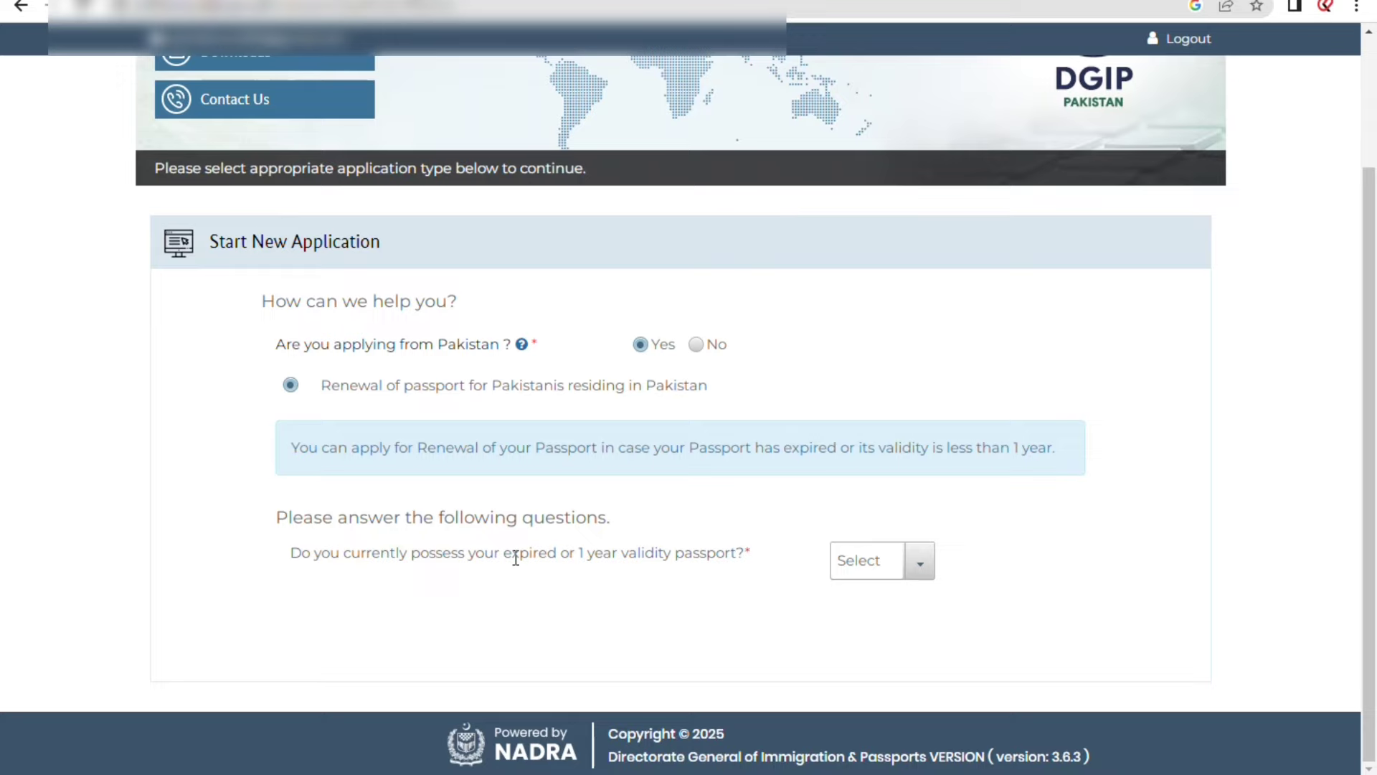
click(910, 578)
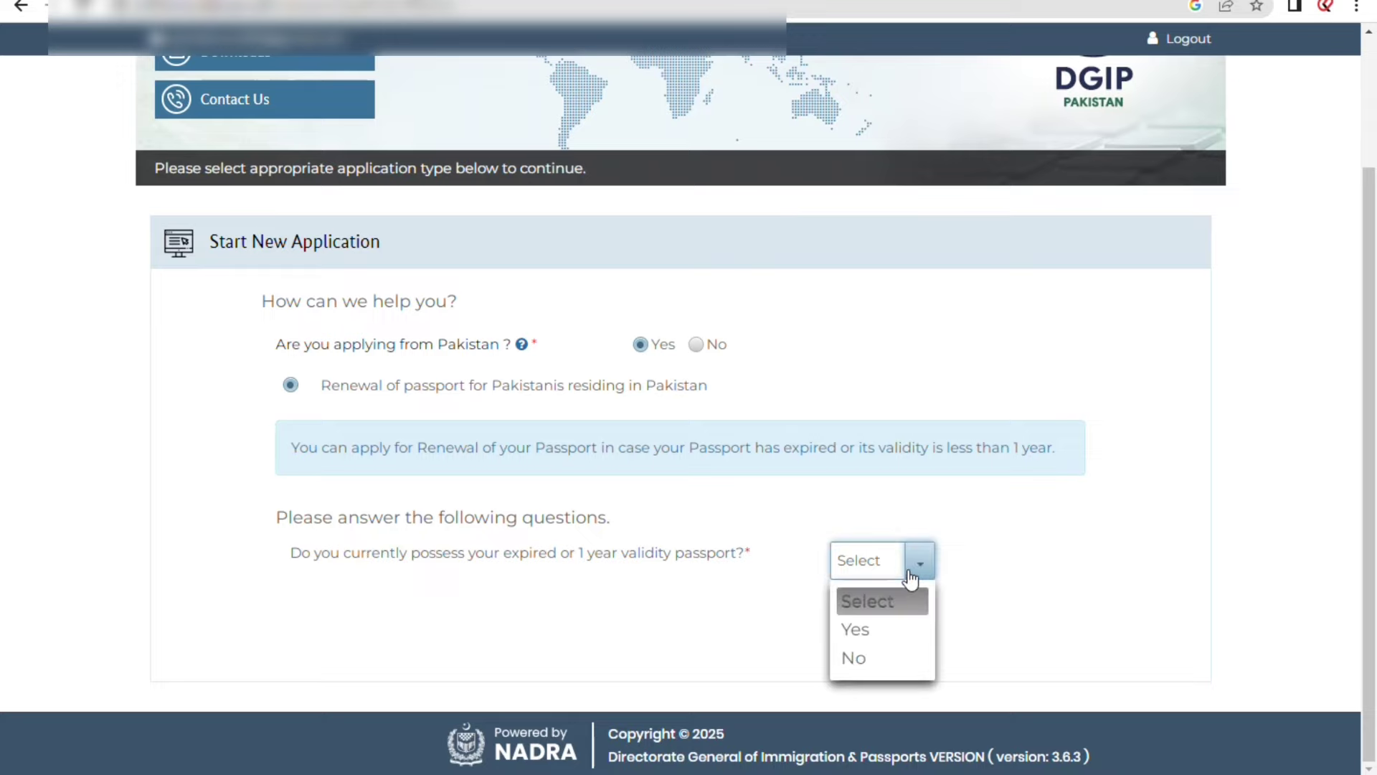
click(883, 632)
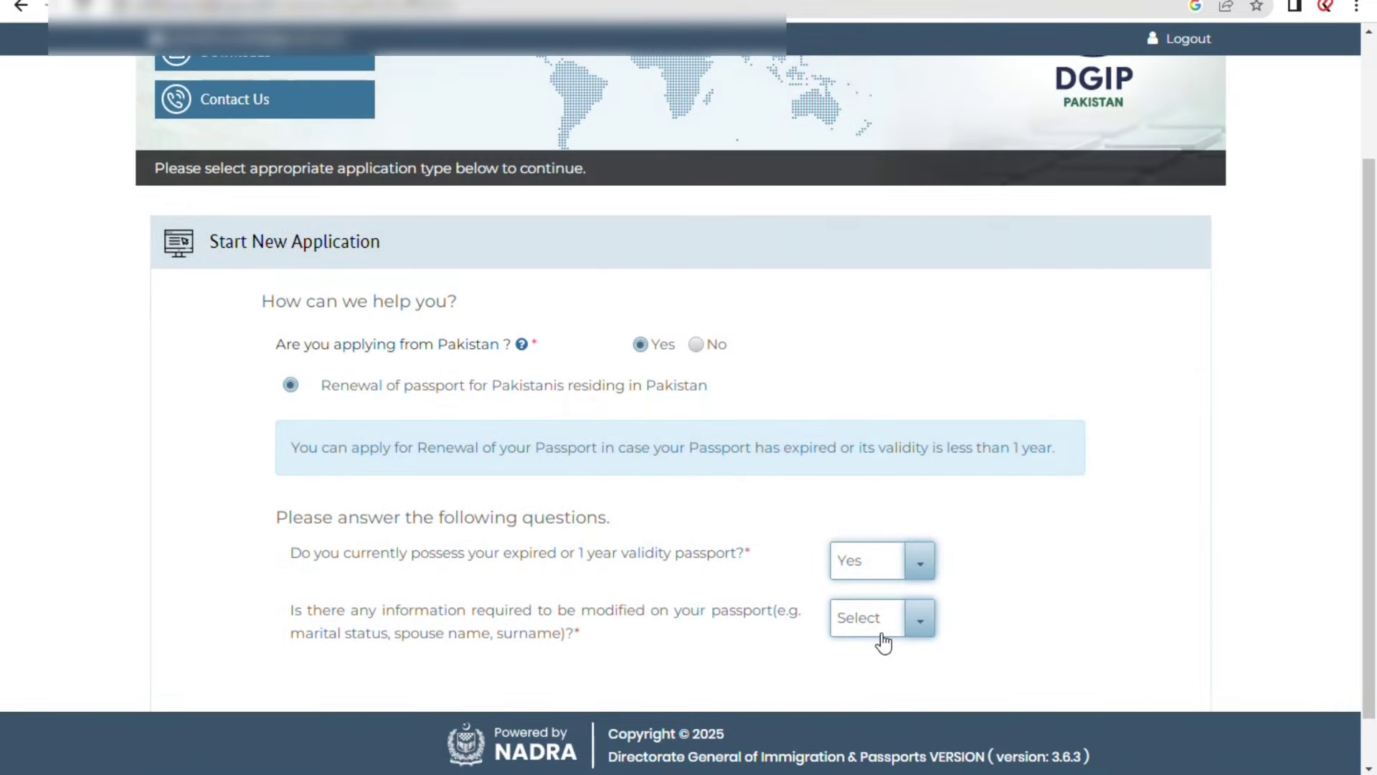
click(913, 561)
click(856, 654)
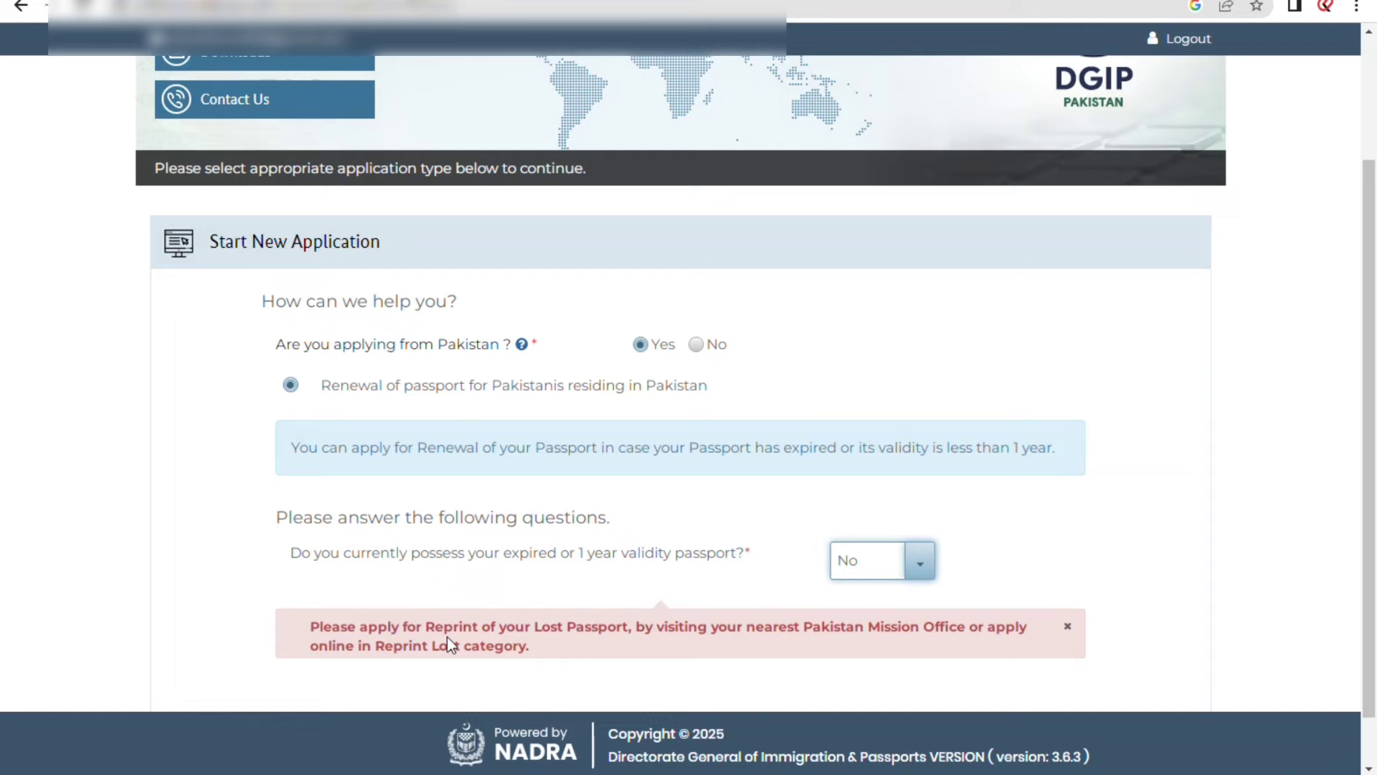
drag(445, 631, 806, 648)
click(820, 647)
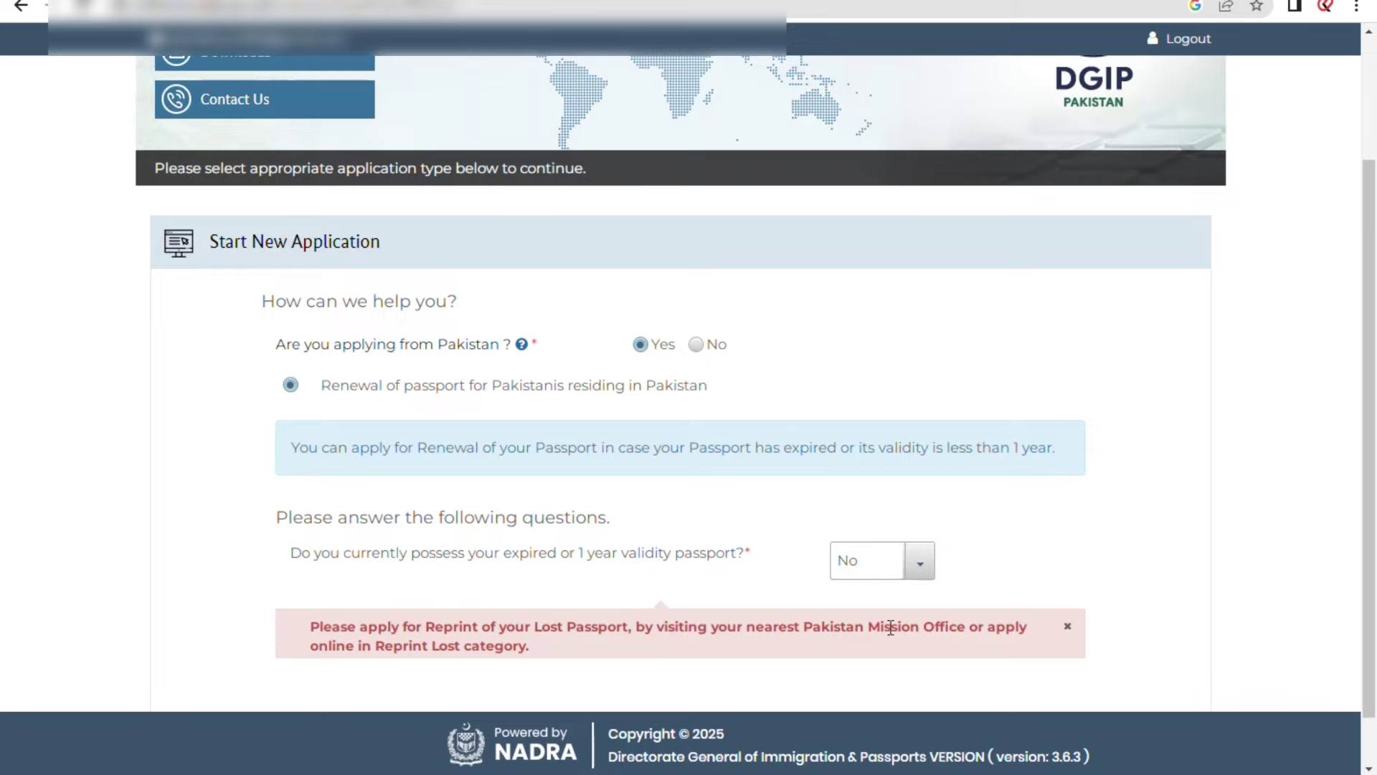
click(919, 562)
click(838, 633)
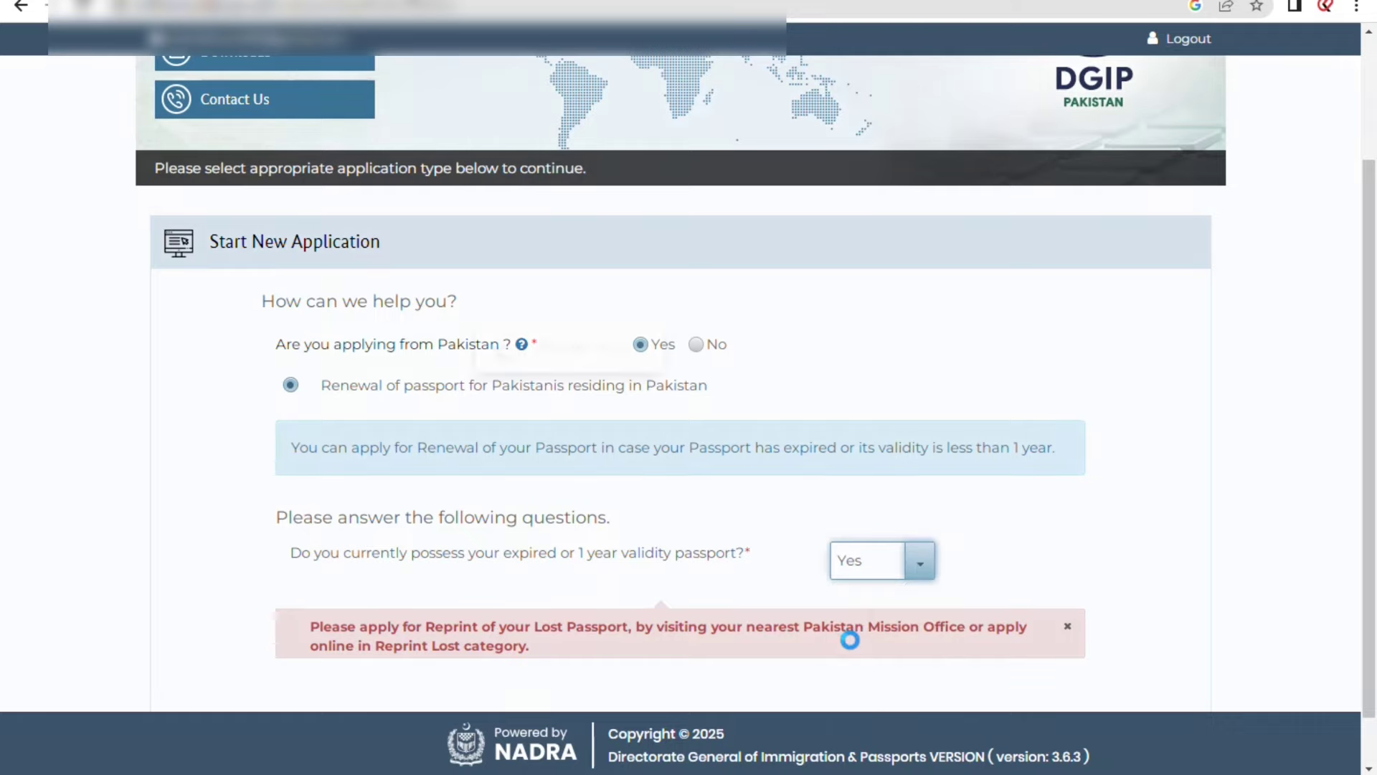
scroll(851, 639, down, 1)
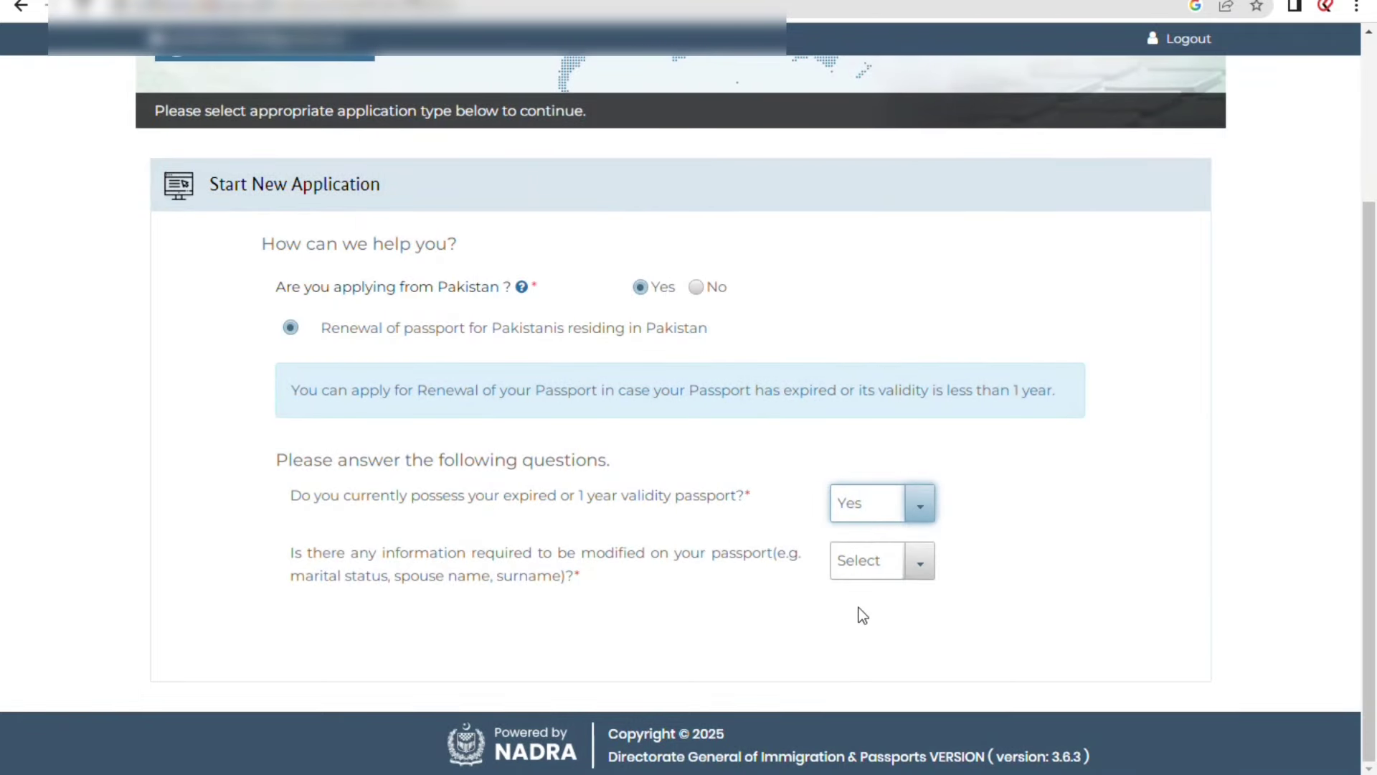
- Answer No to needing modifications to the passport information
click(914, 572)
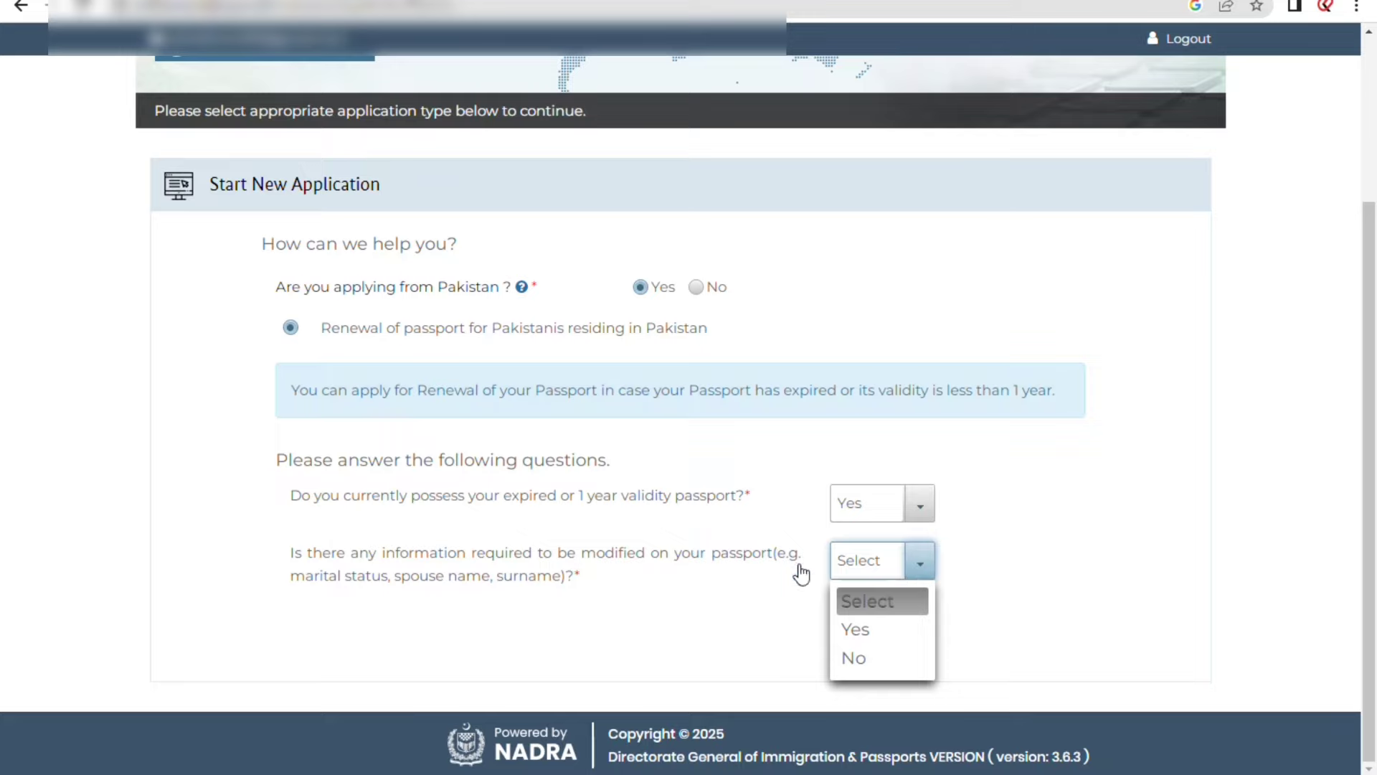
click(870, 641)
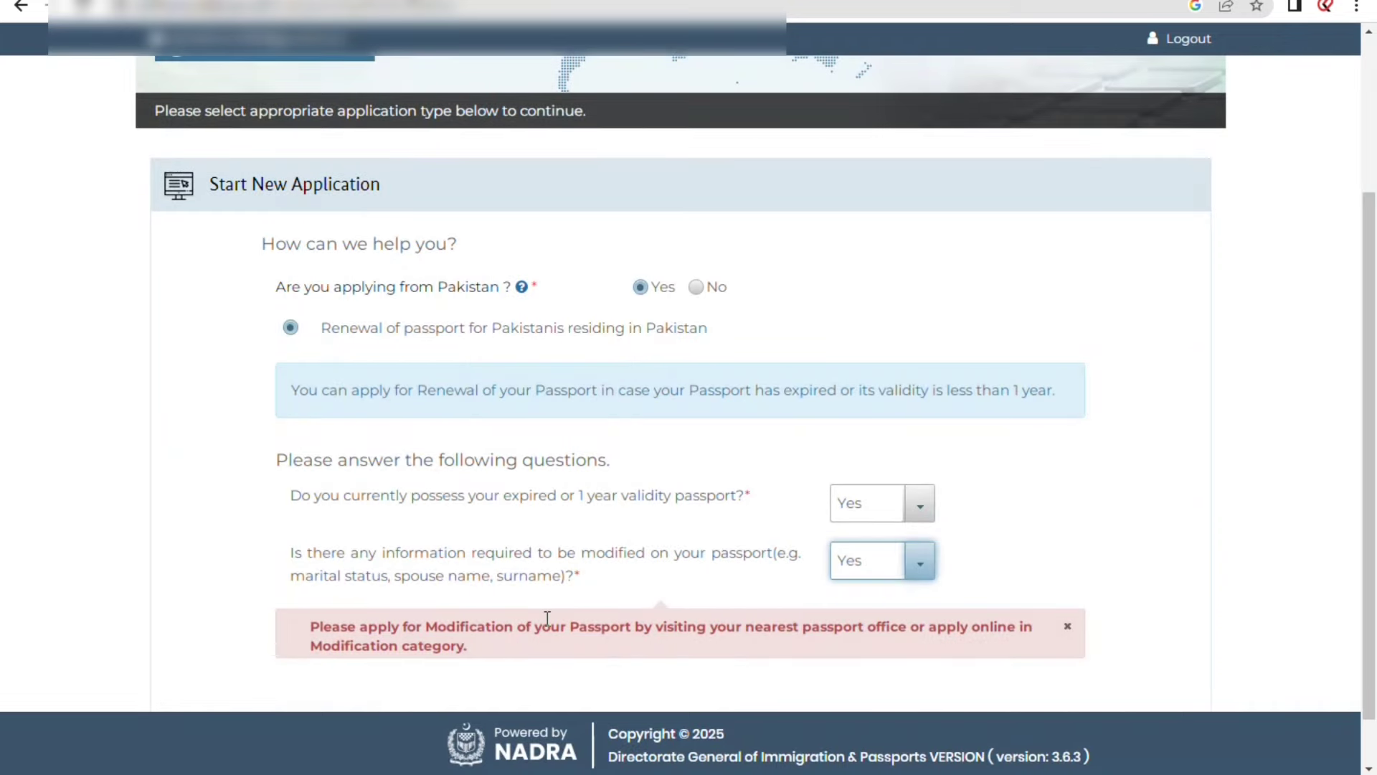
drag(547, 618, 796, 628)
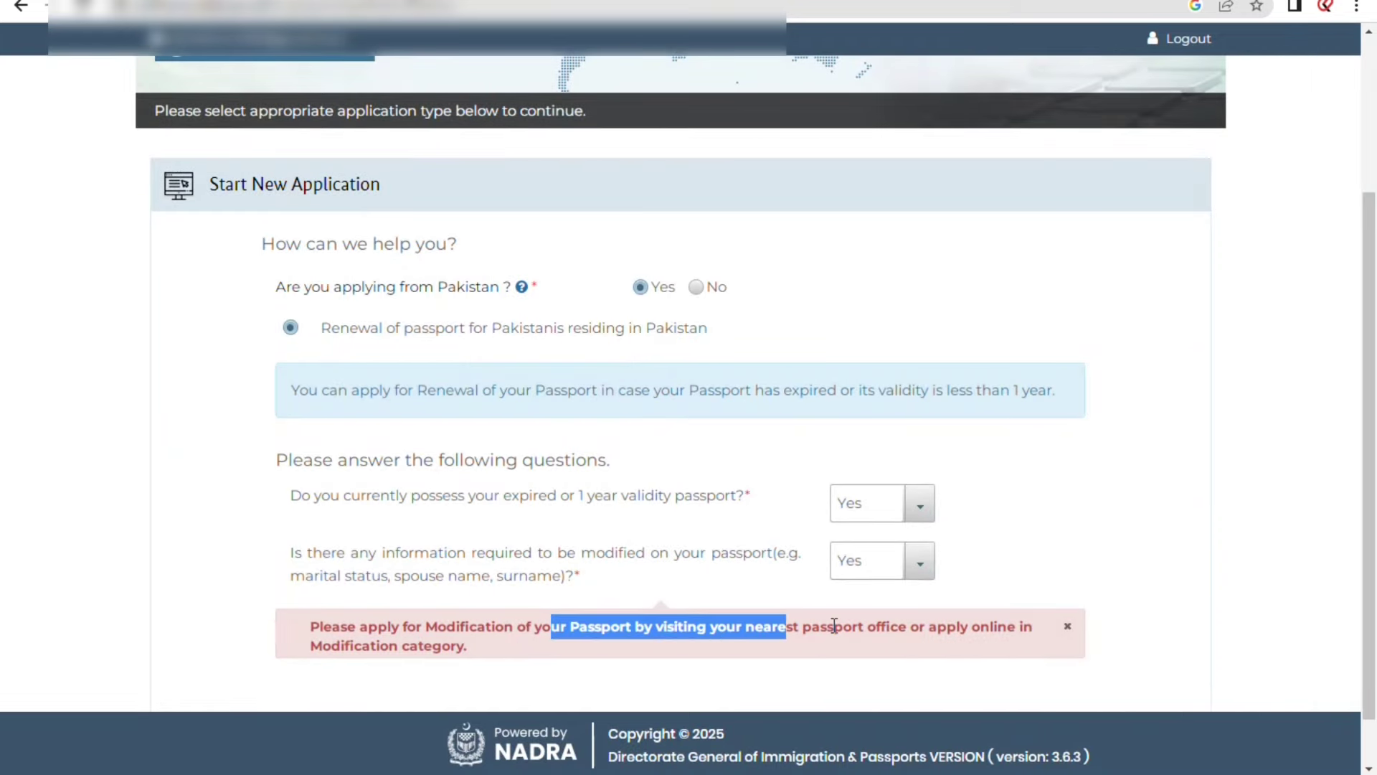
click(853, 618)
click(911, 564)
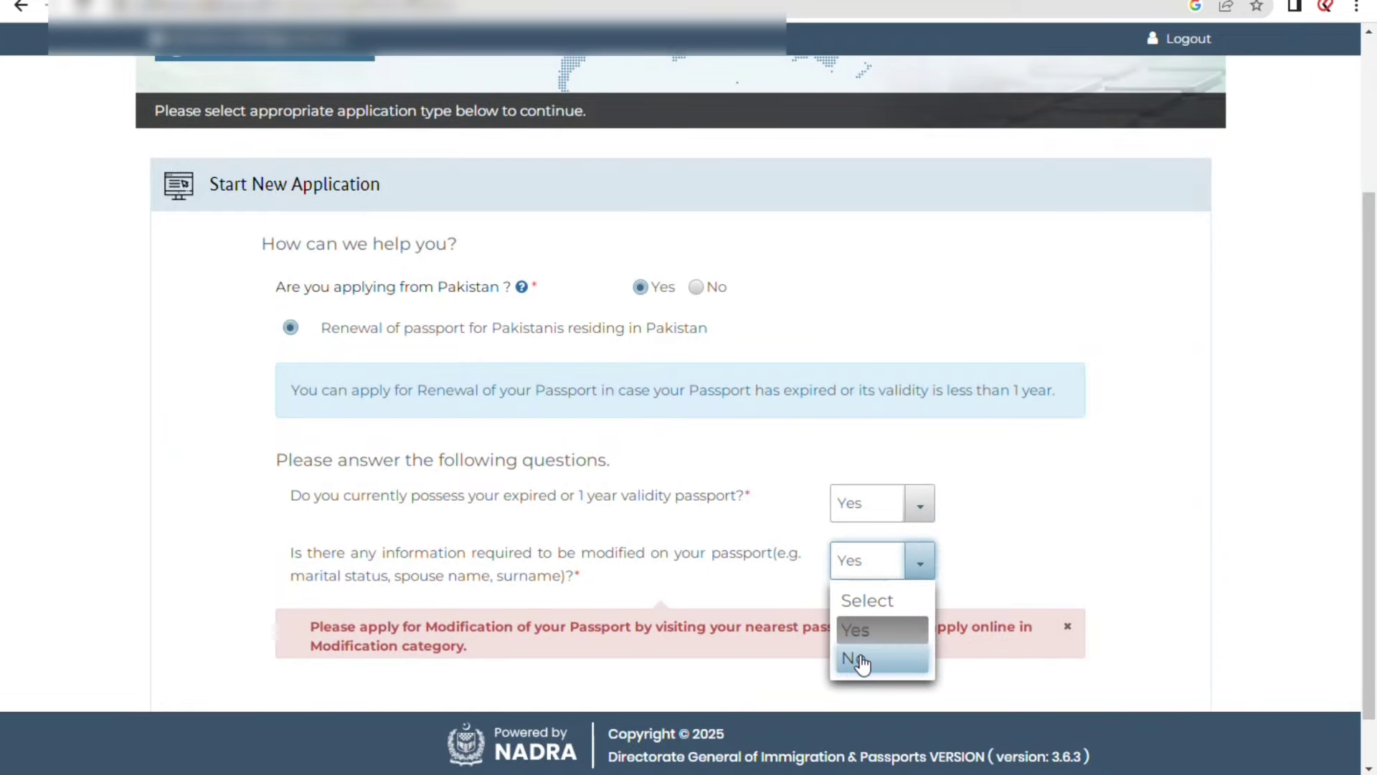
click(854, 654)
- Answer No to applying for a minor's passport, then select the Identity Number field
scroll(774, 632, down, 2)
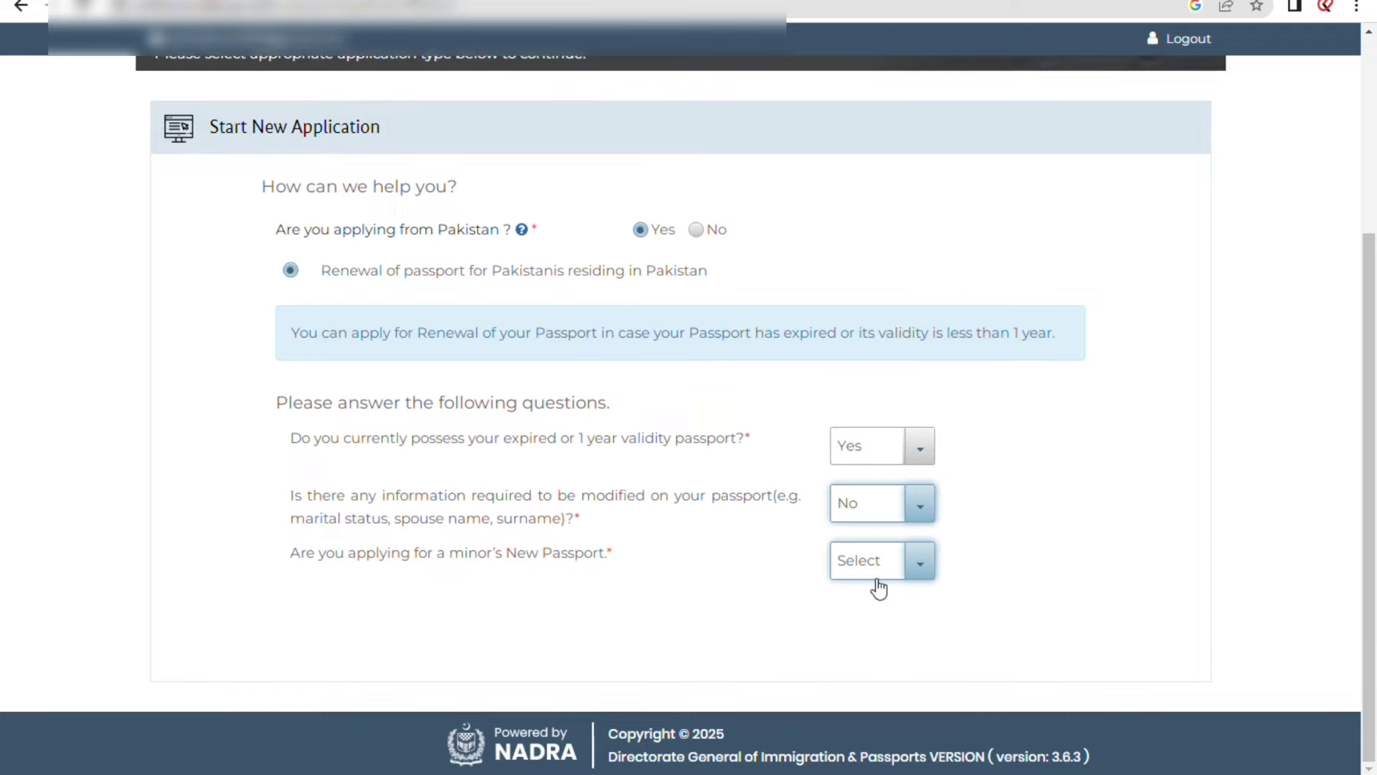
click(921, 571)
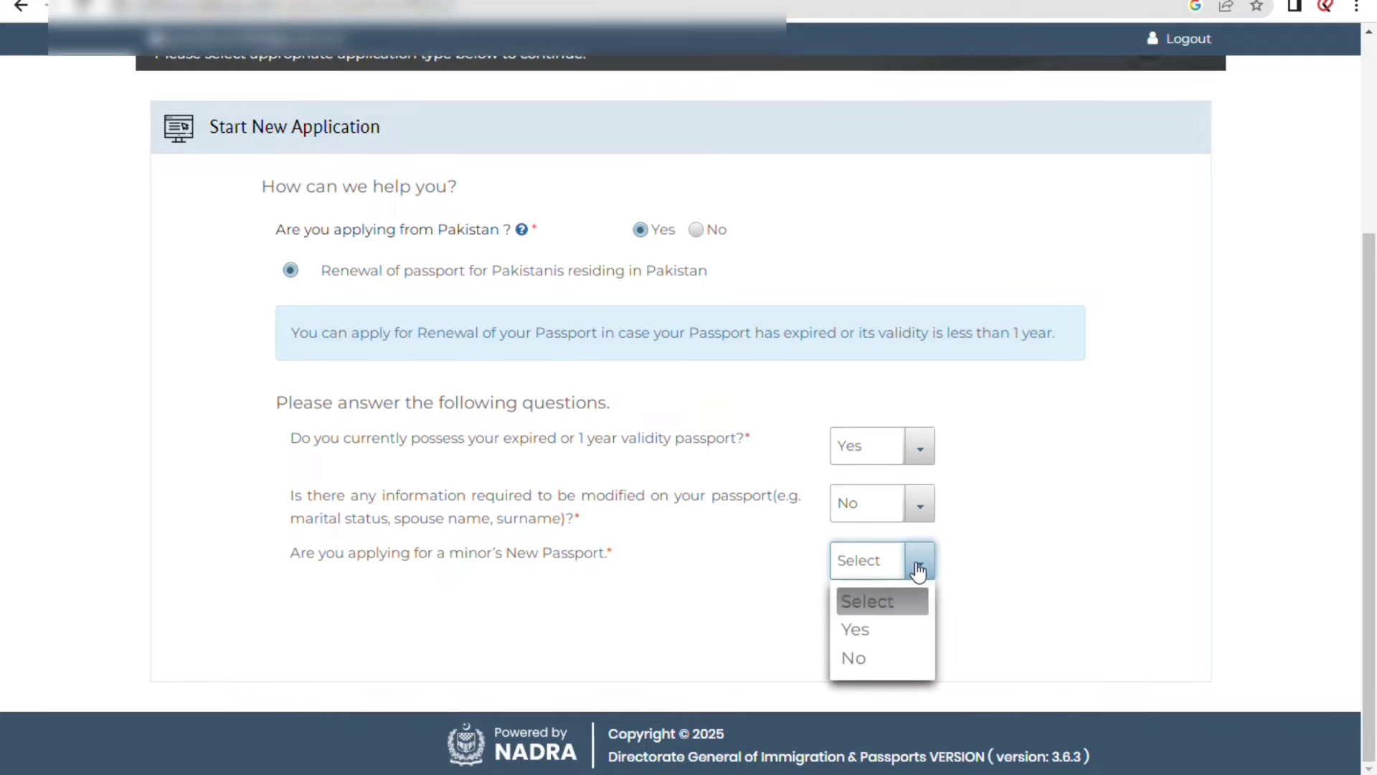
click(854, 658)
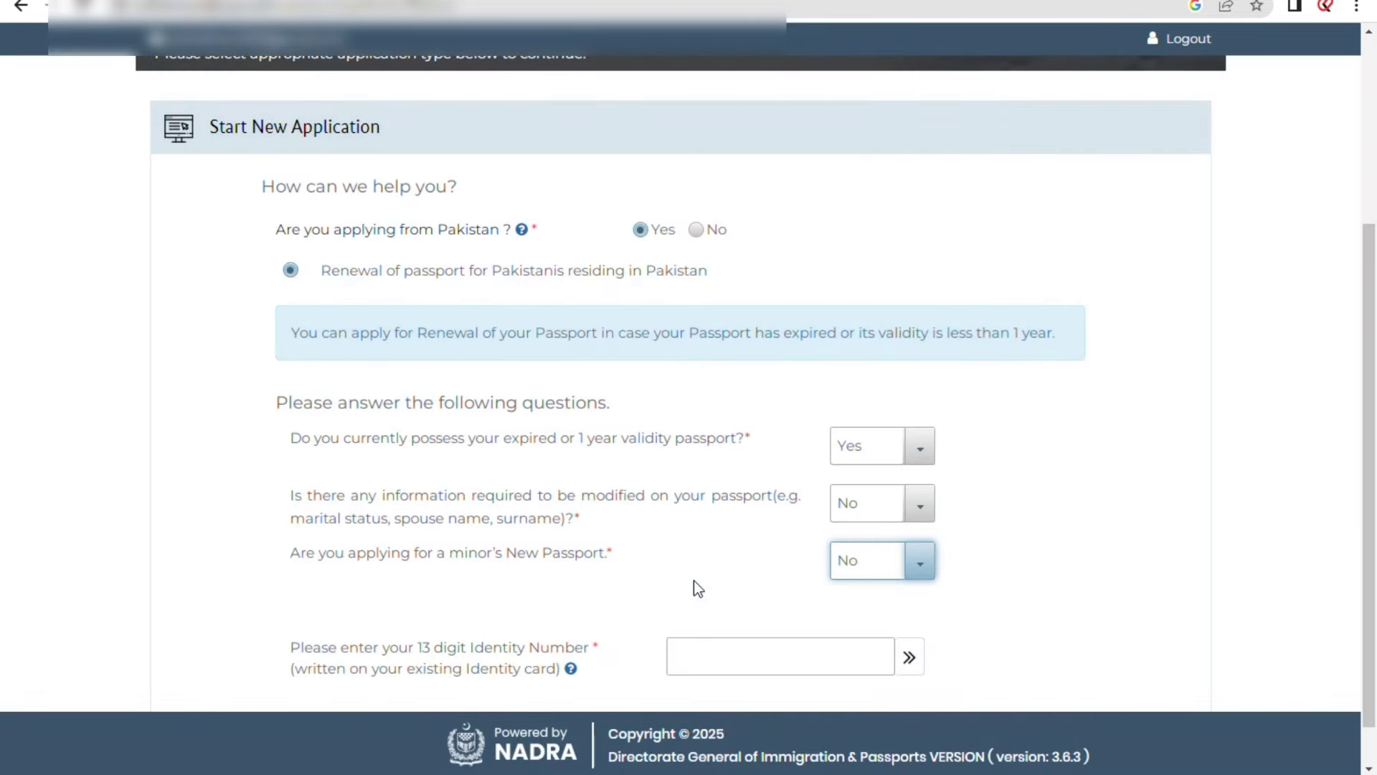
scroll(695, 581, down, 1)
click(690, 600)
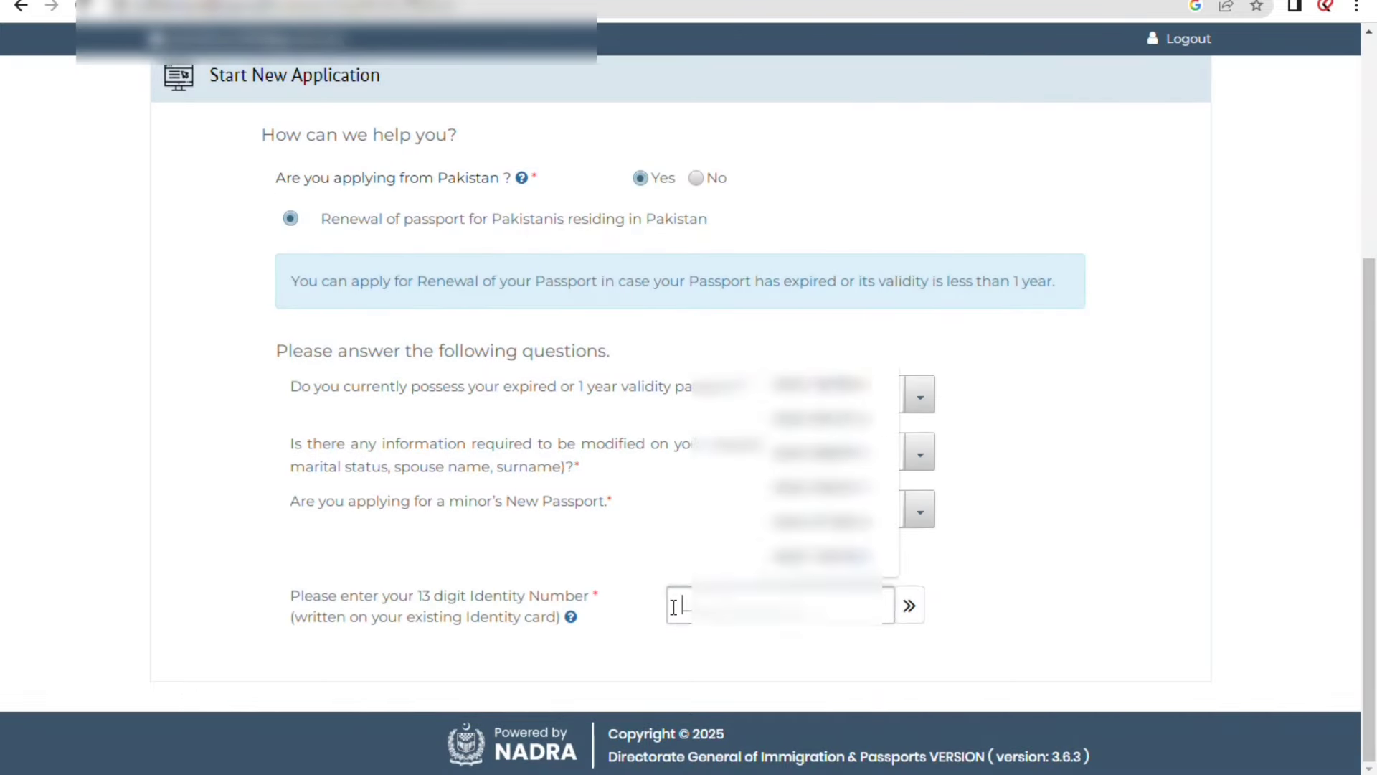
- Fill in and verify the 13-digit Identity Number, then start the renewal application
key(Return)
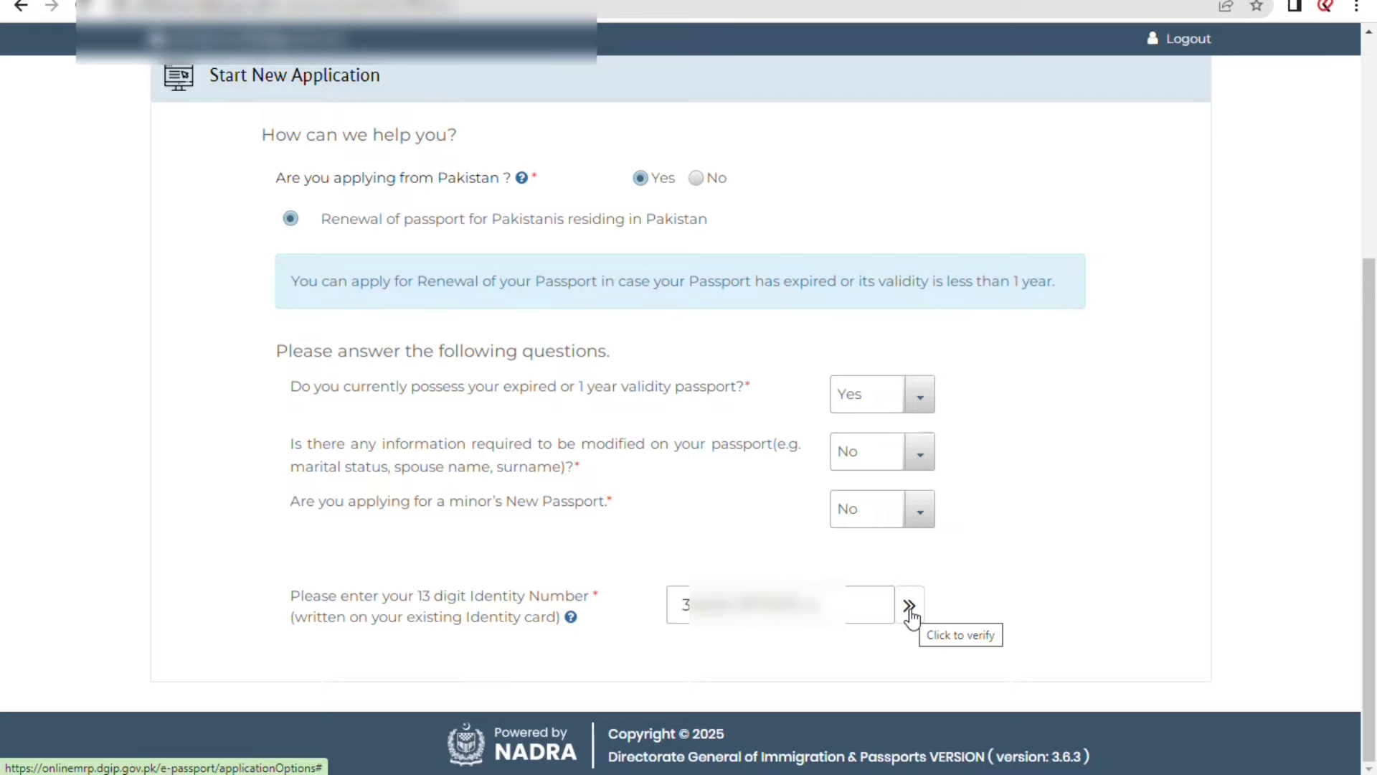
click(911, 616)
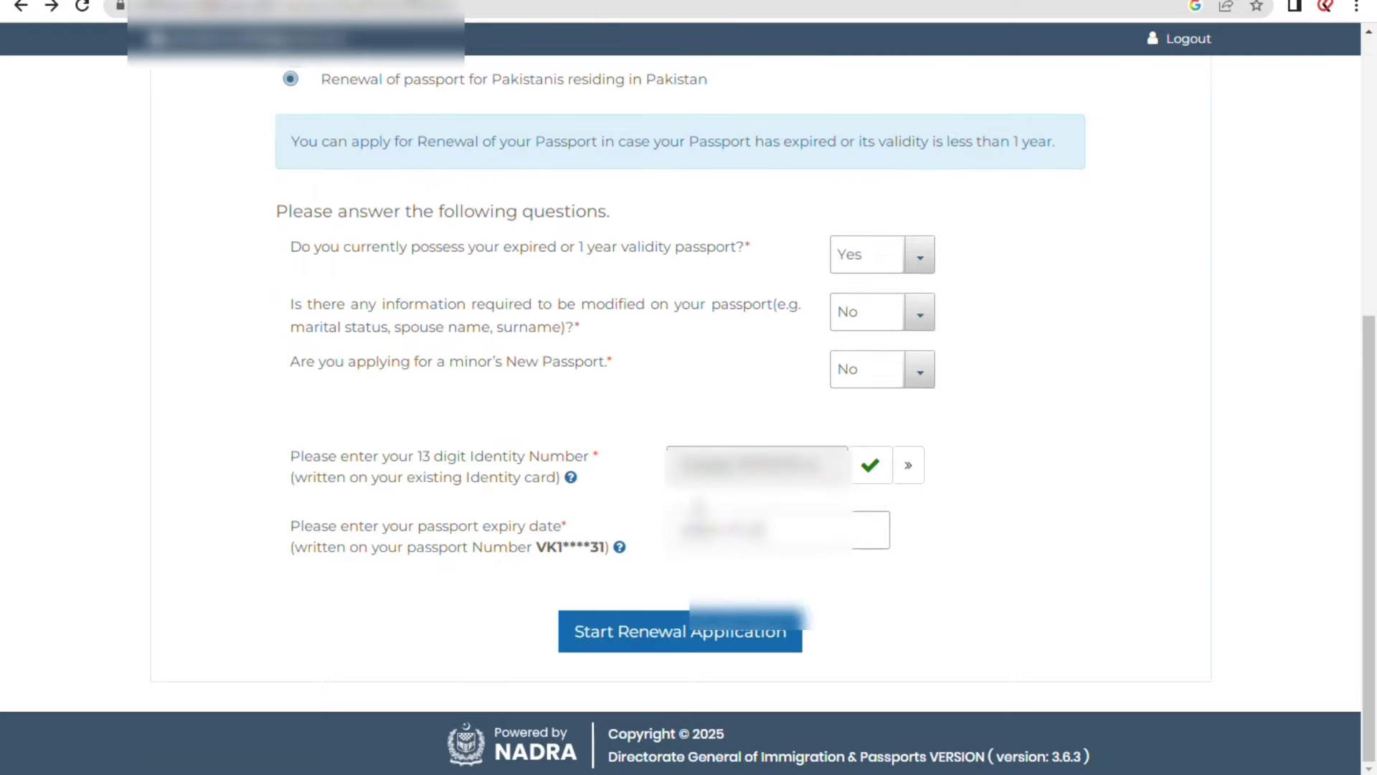
click(646, 644)
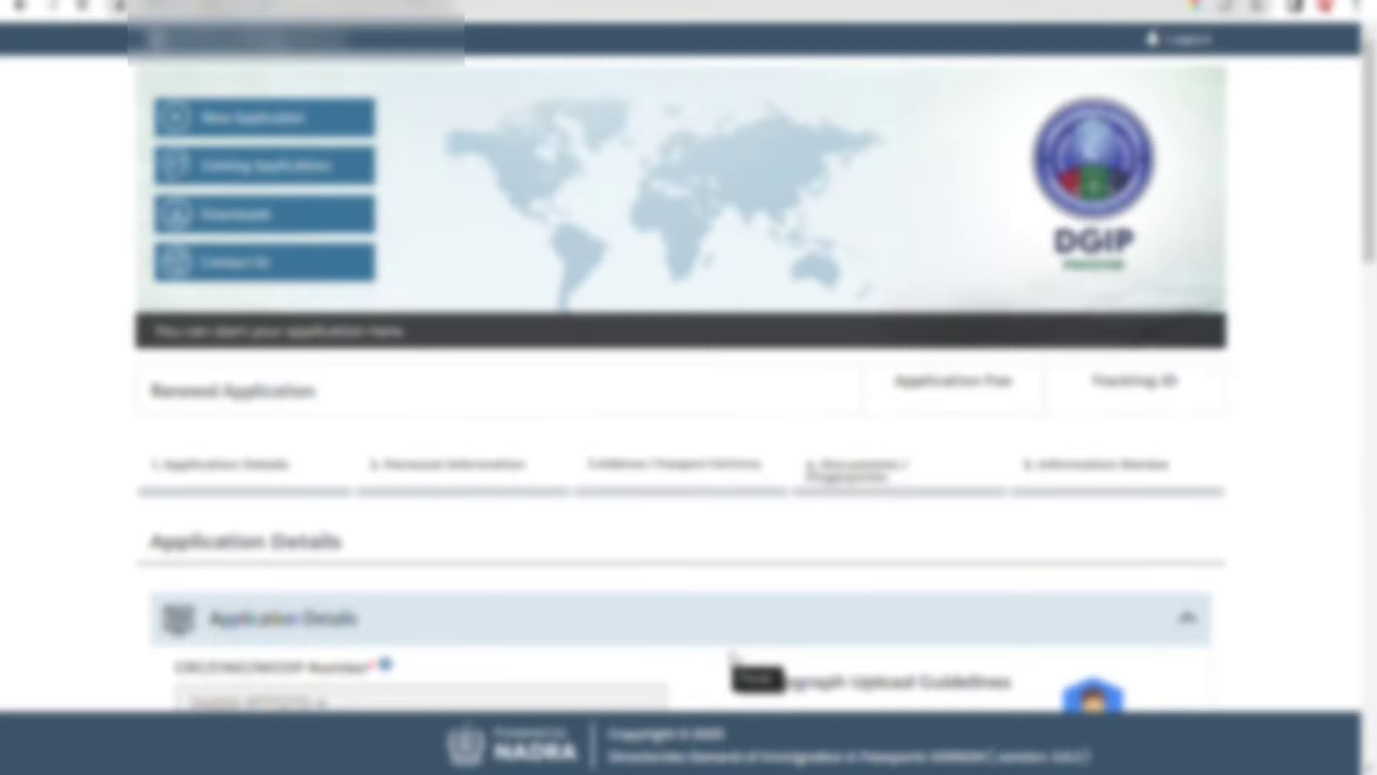
- Choose Normal priority, a 36 Page Booklet and 5 Years validity
scroll(700, 597, down, 9)
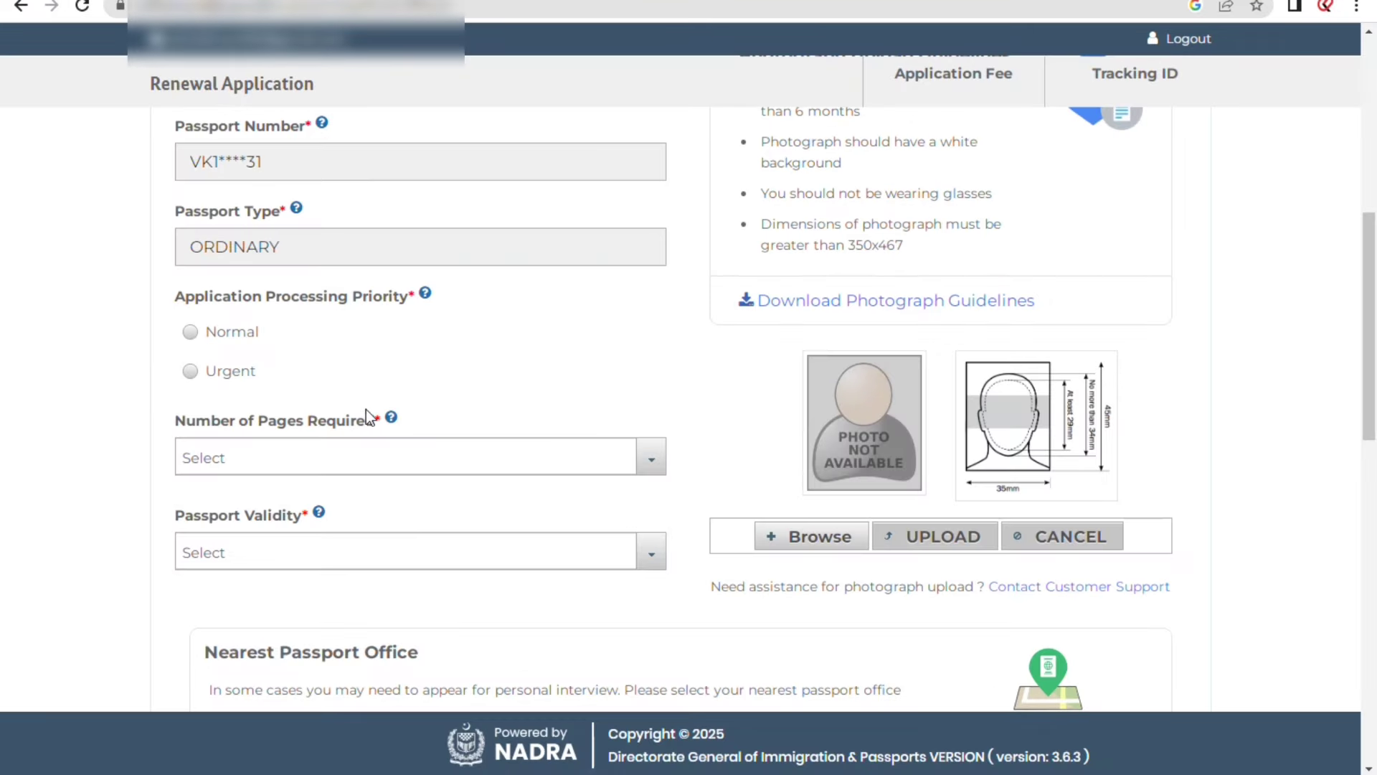
scroll(369, 410, down, 1)
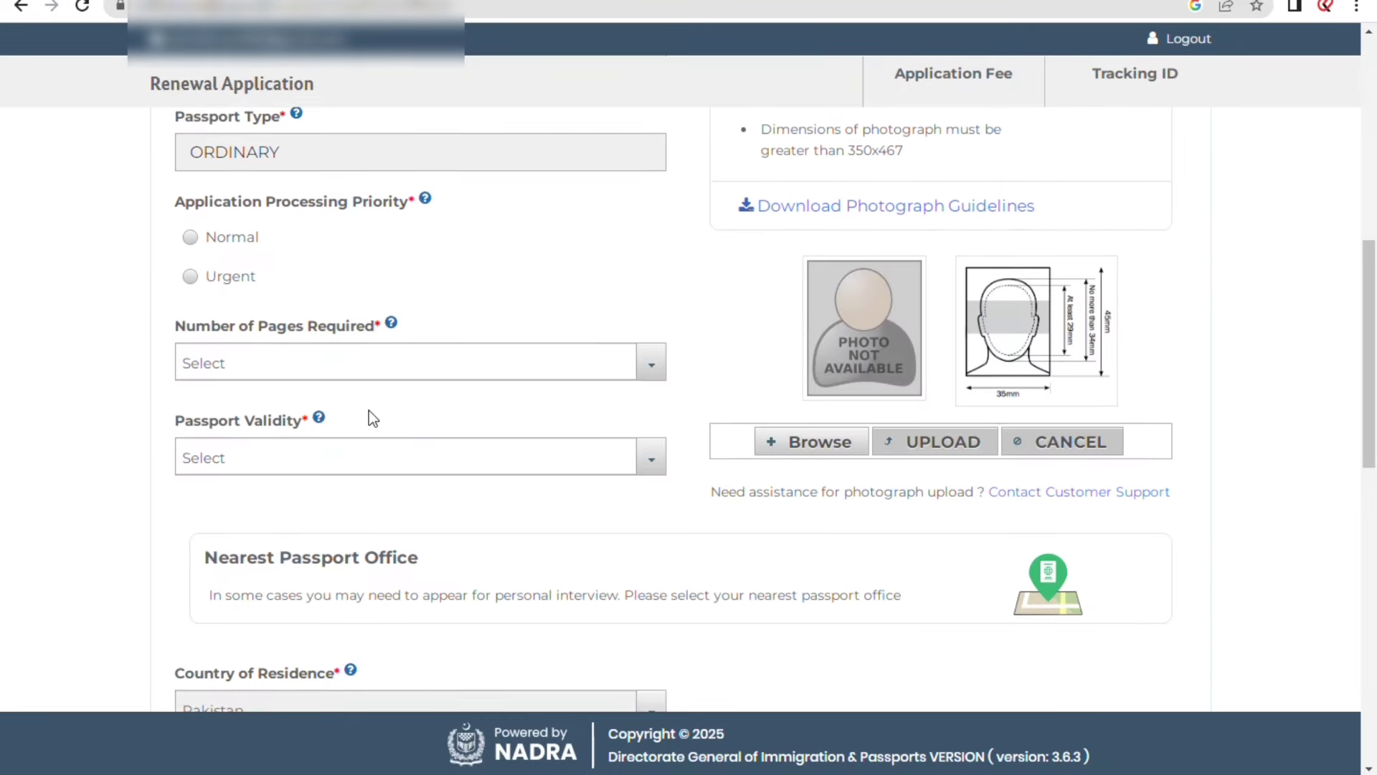
click(190, 237)
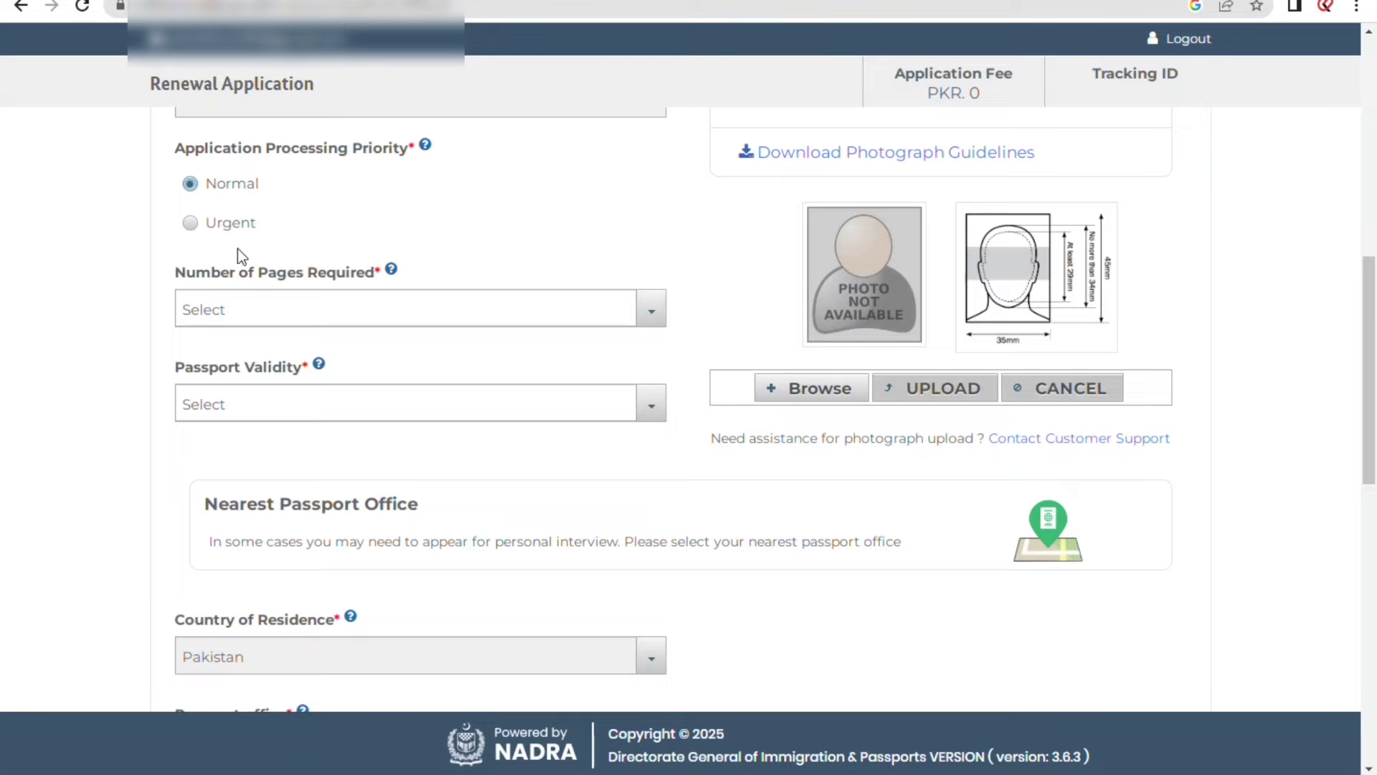
click(324, 314)
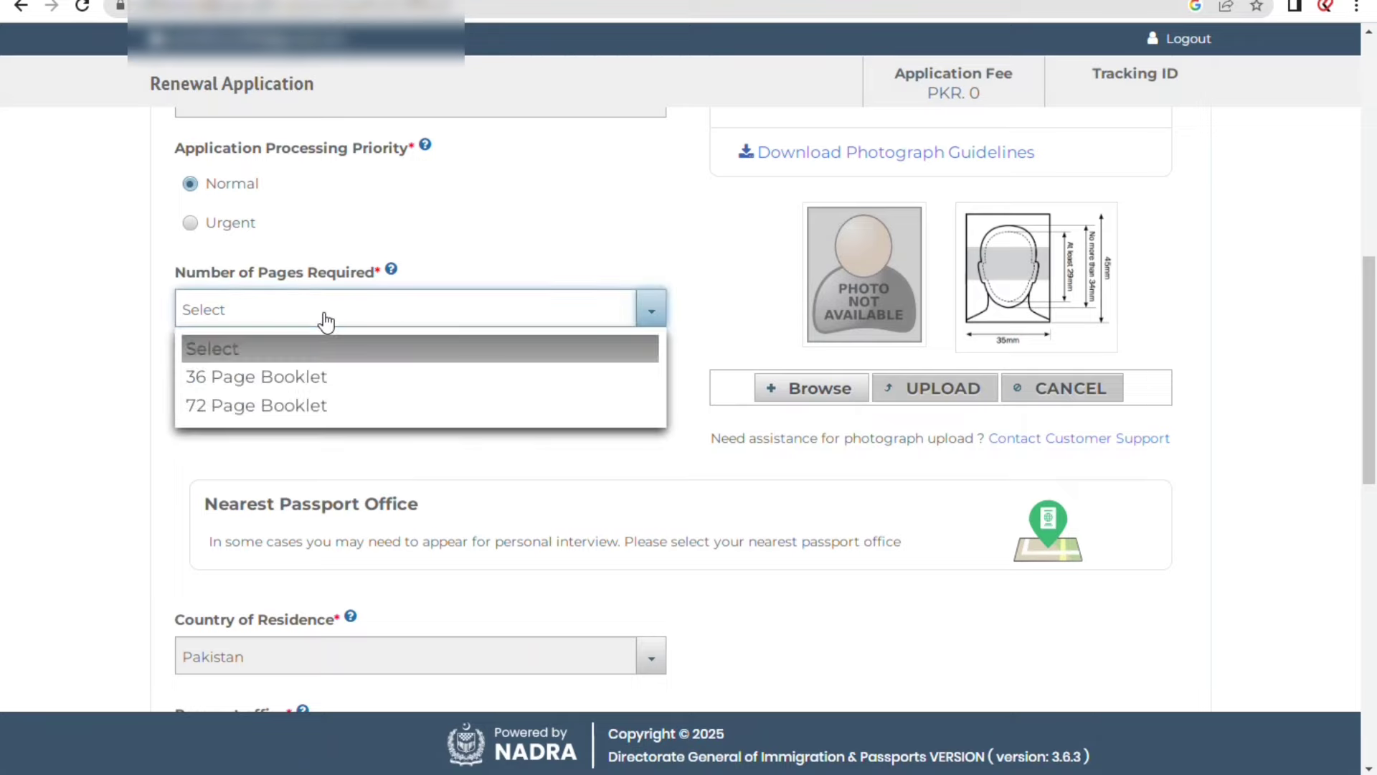
click(215, 378)
scroll(217, 386, down, 1)
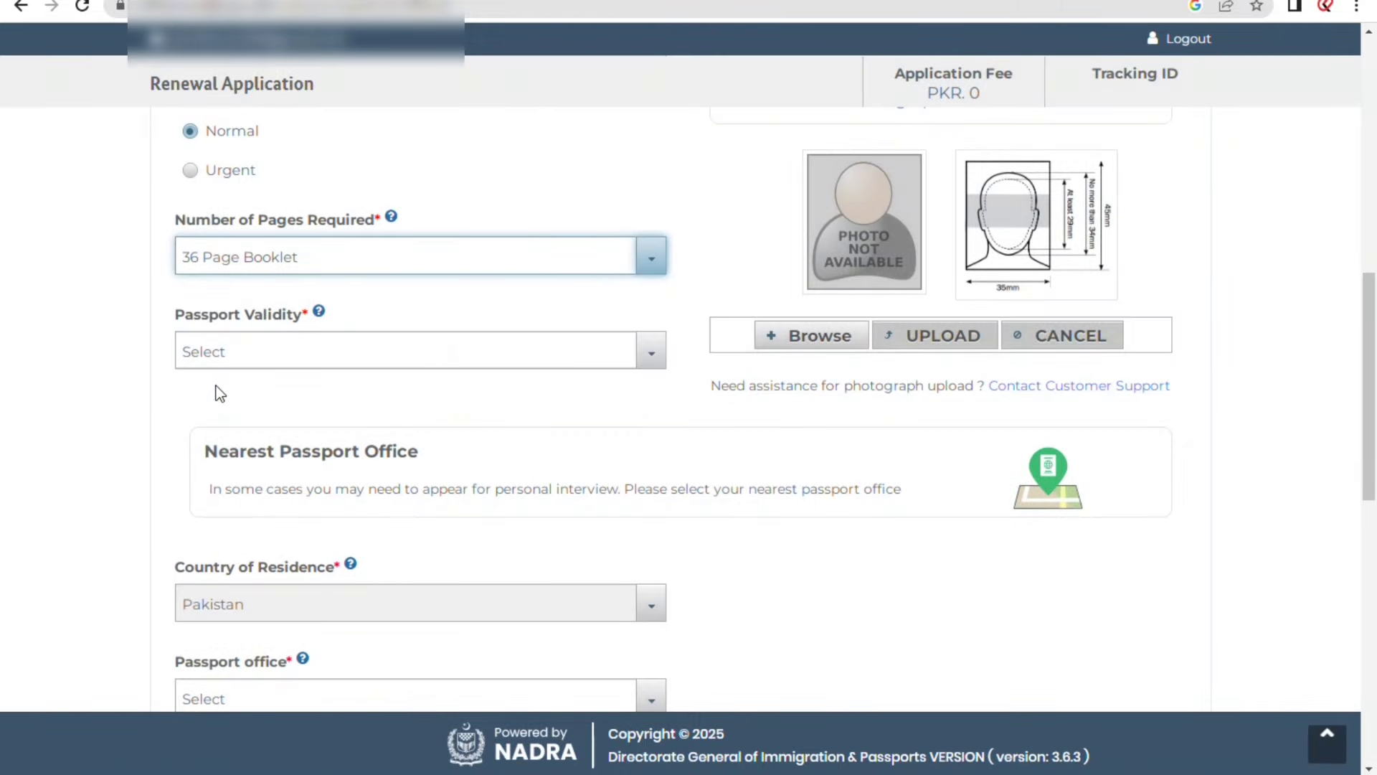
click(299, 366)
click(247, 428)
- Select Gujrat as the passport office
scroll(247, 429, down, 1)
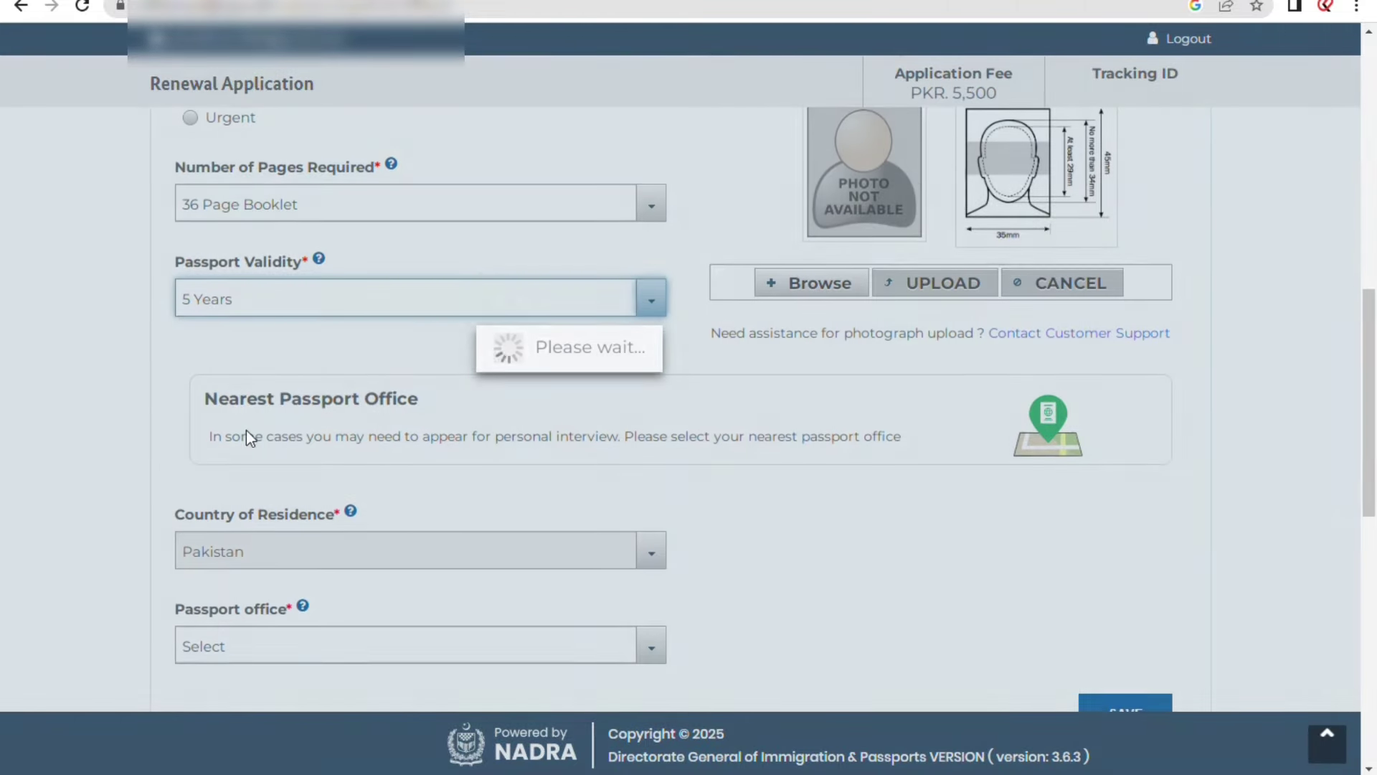
scroll(247, 429, down, 1)
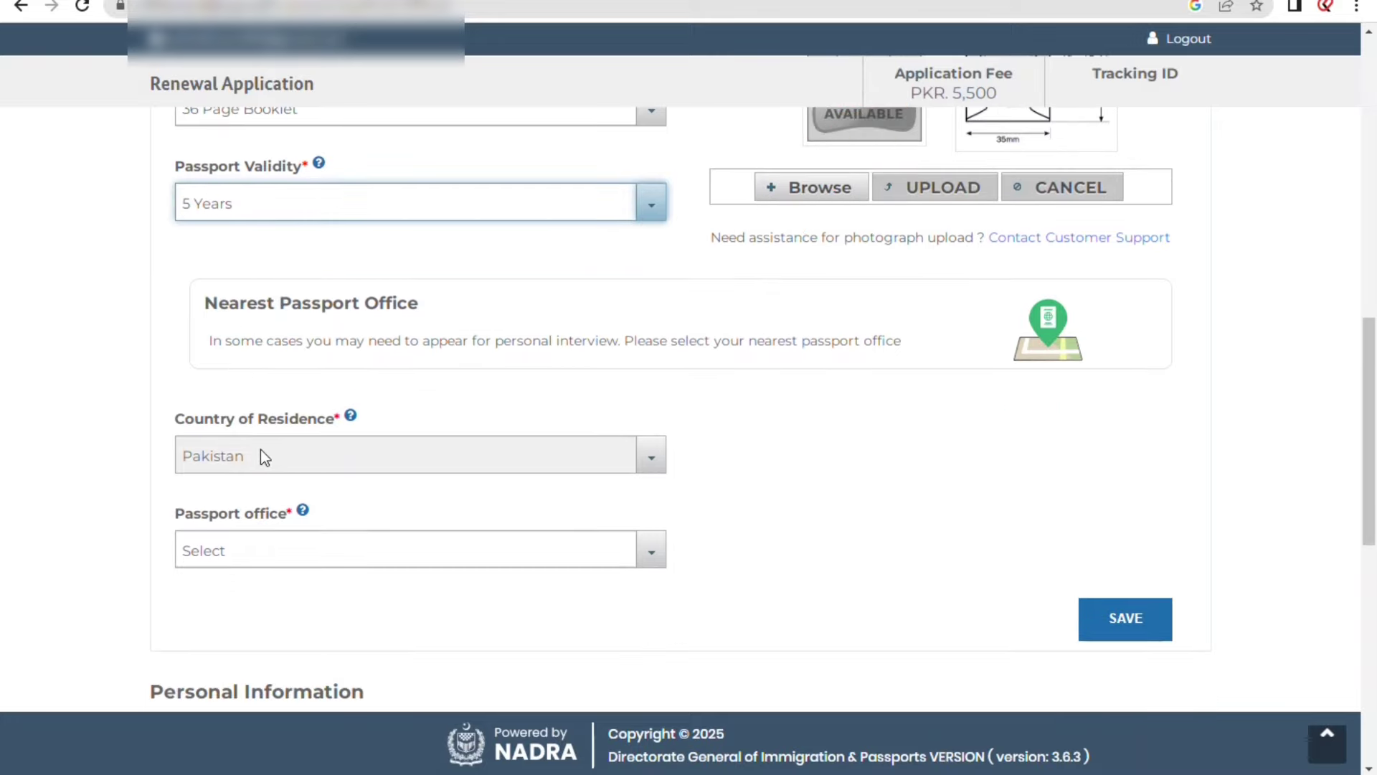
scroll(264, 468, down, 1)
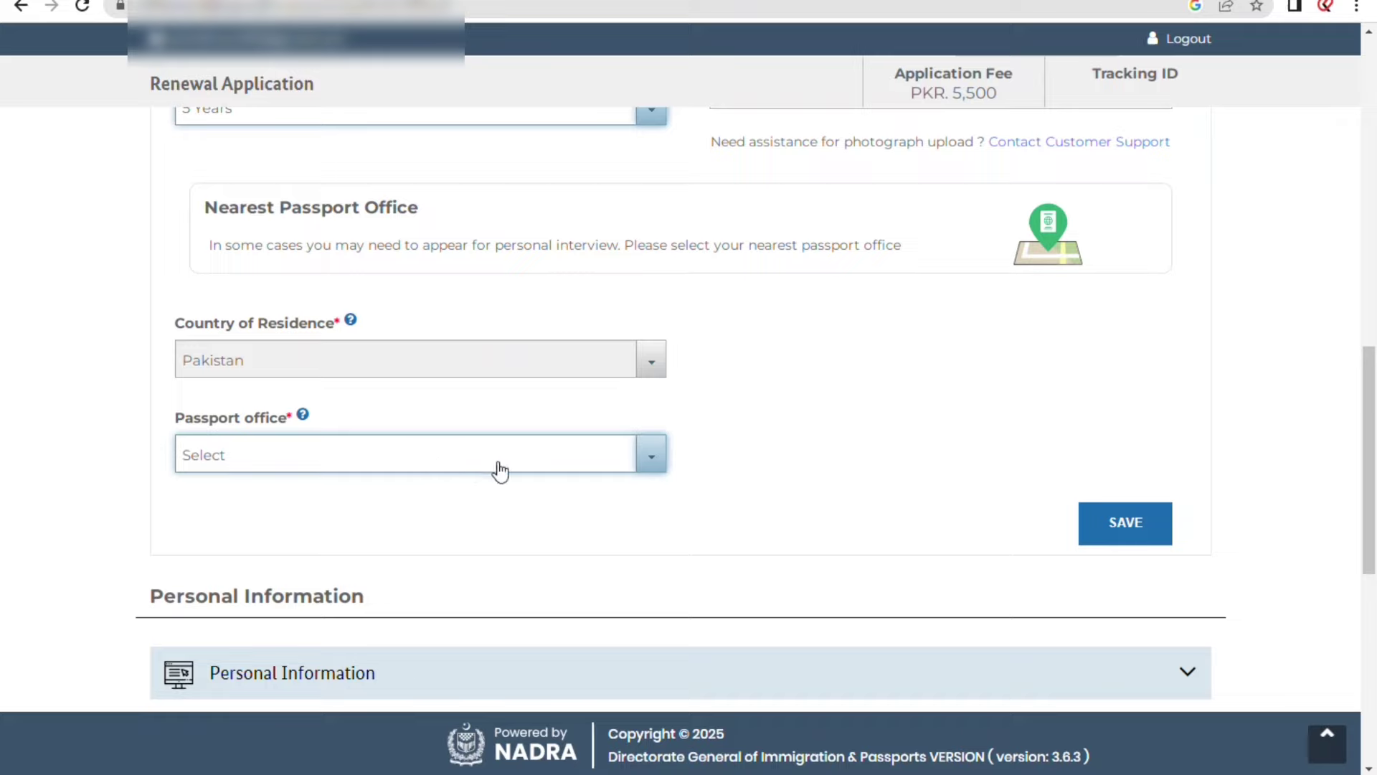
click(655, 456)
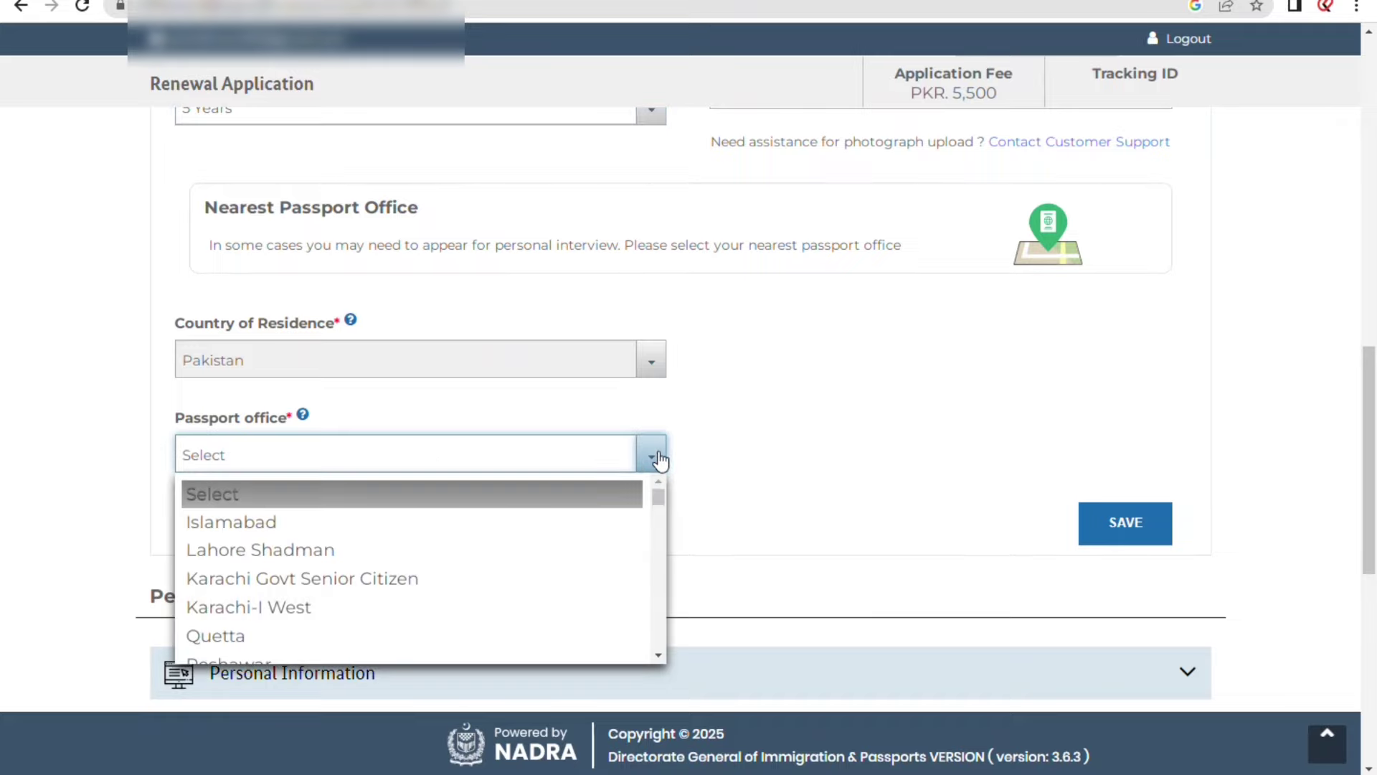
scroll(379, 557, down, 3)
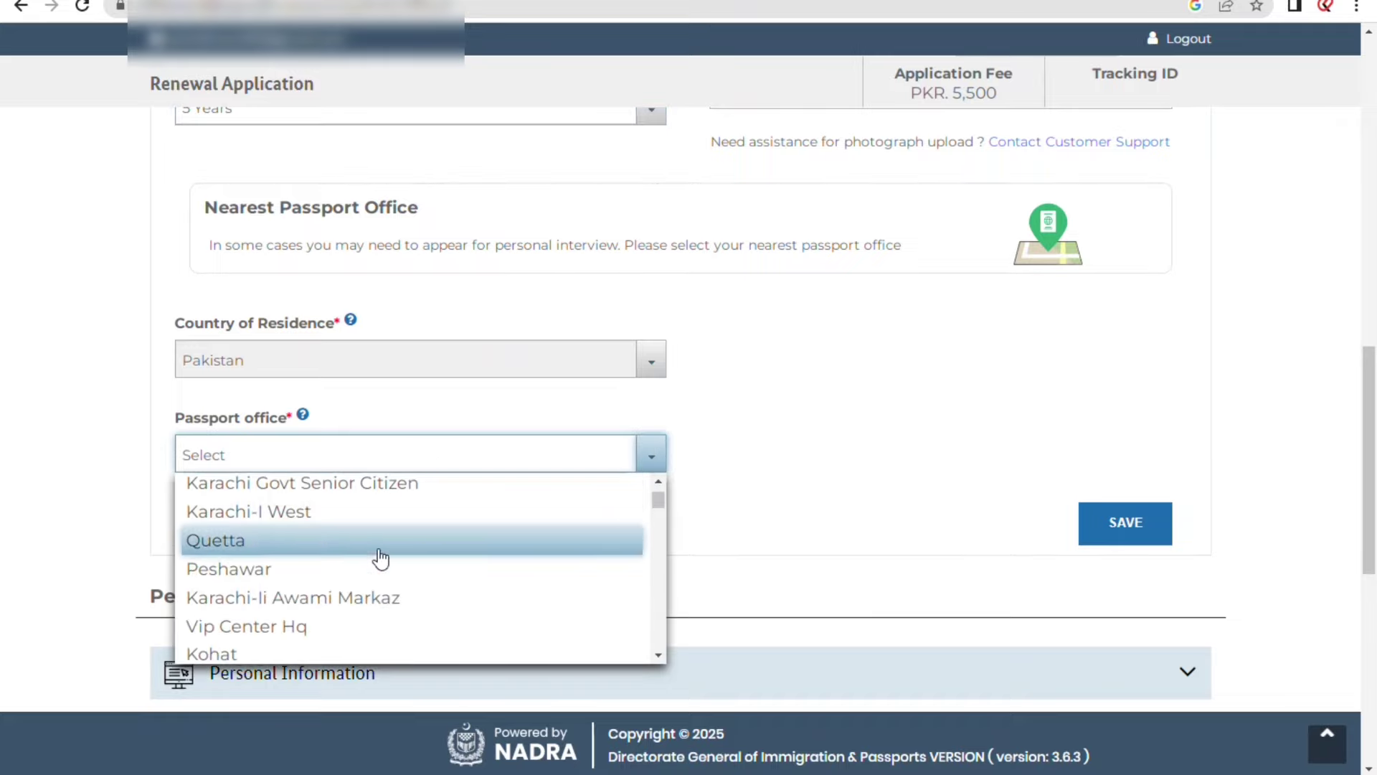
scroll(380, 558, down, 3)
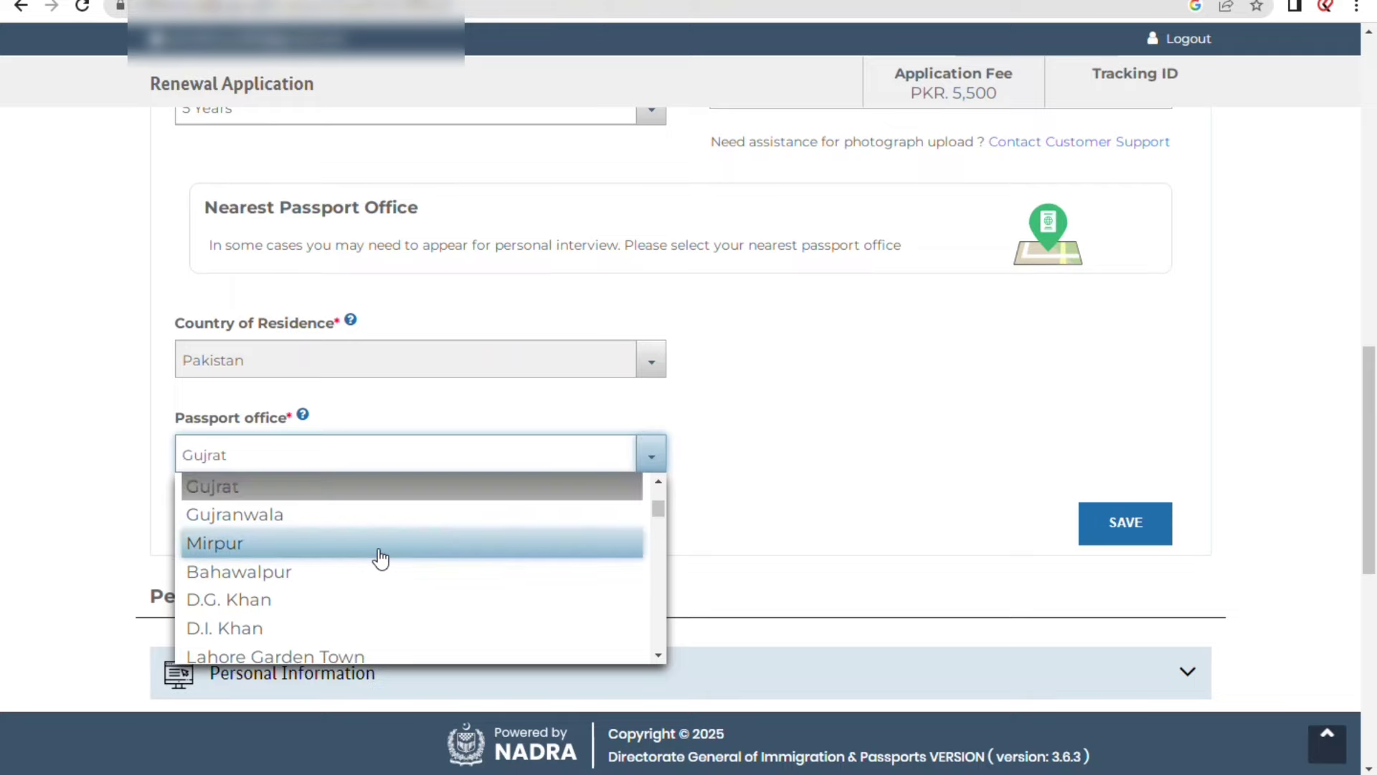
click(295, 487)
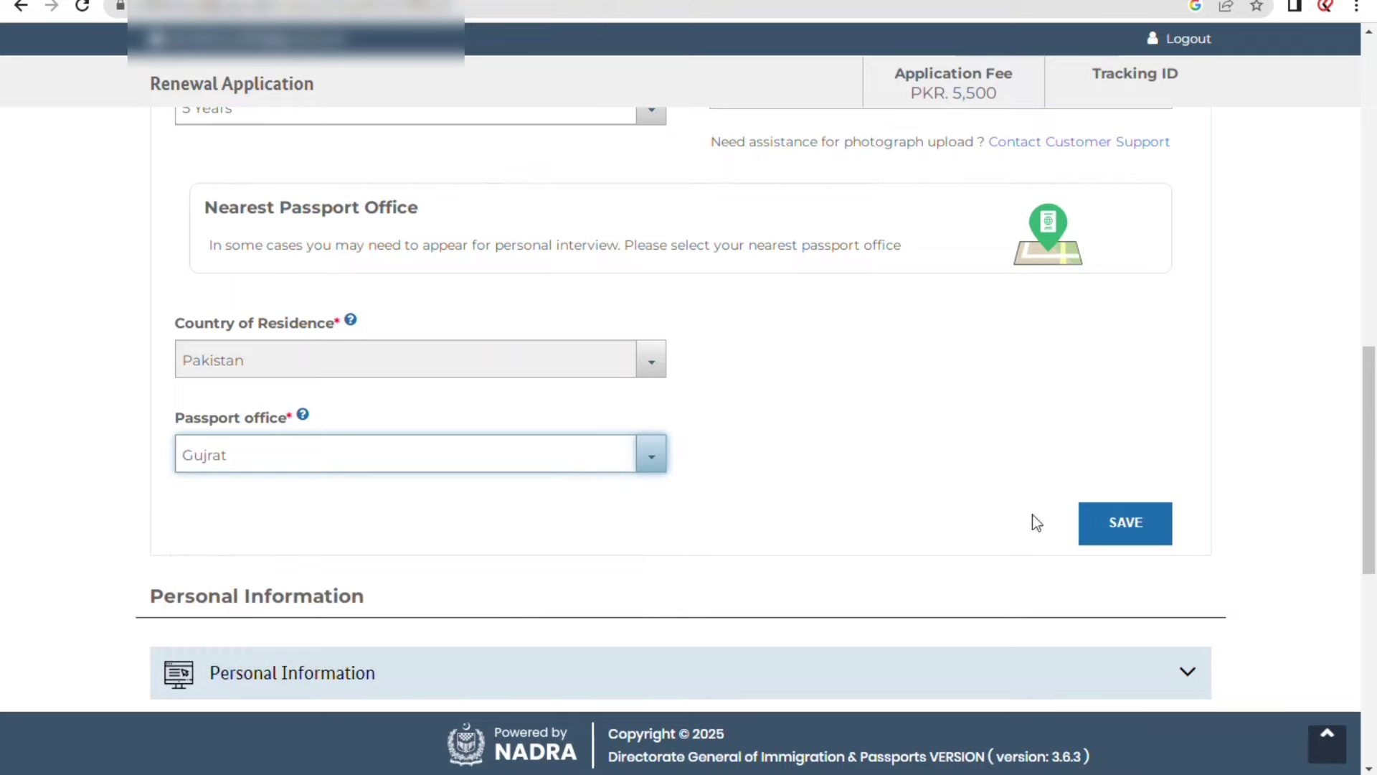
scroll(965, 441, up, 5)
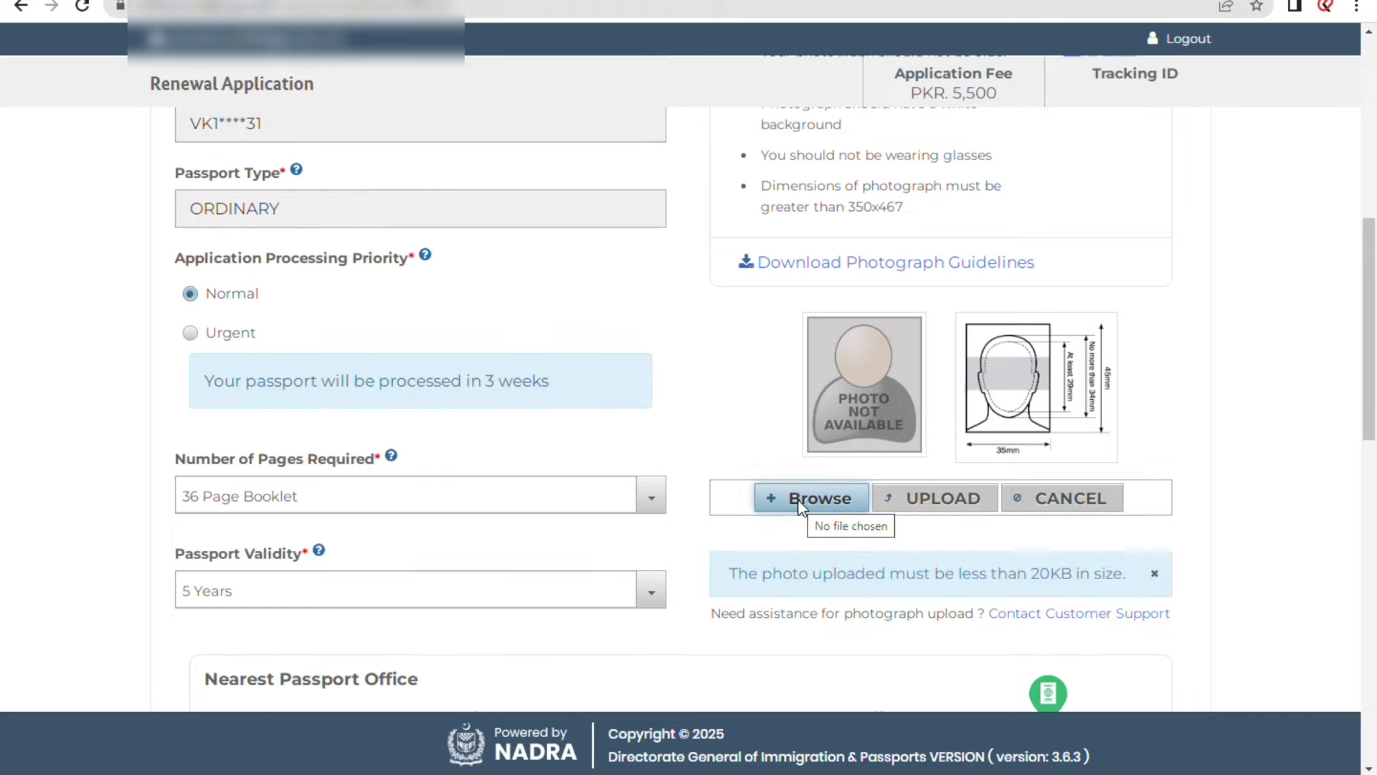
- Try uploading the 125.5 KB DSC photo, rejected as over 20KB, then open a new browser tab
click(812, 498)
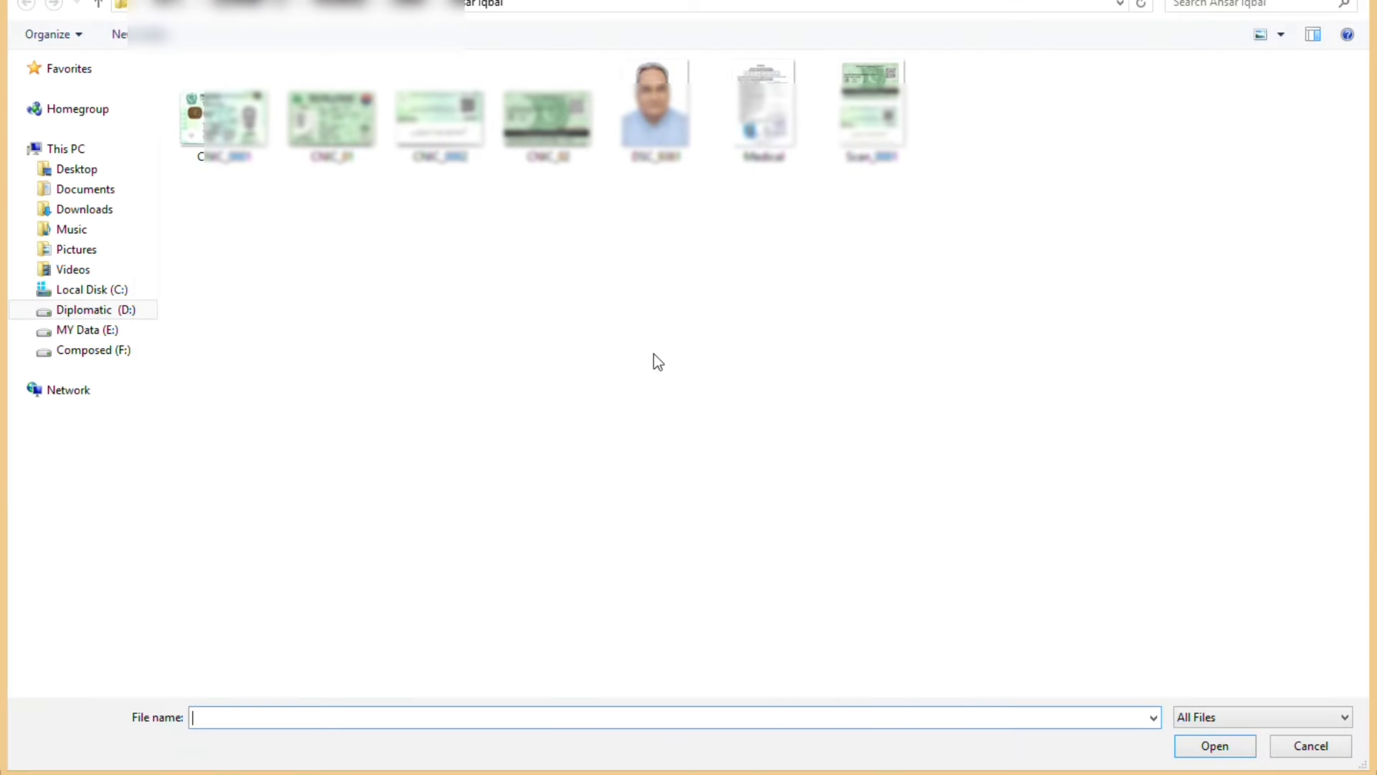
double_click(692, 141)
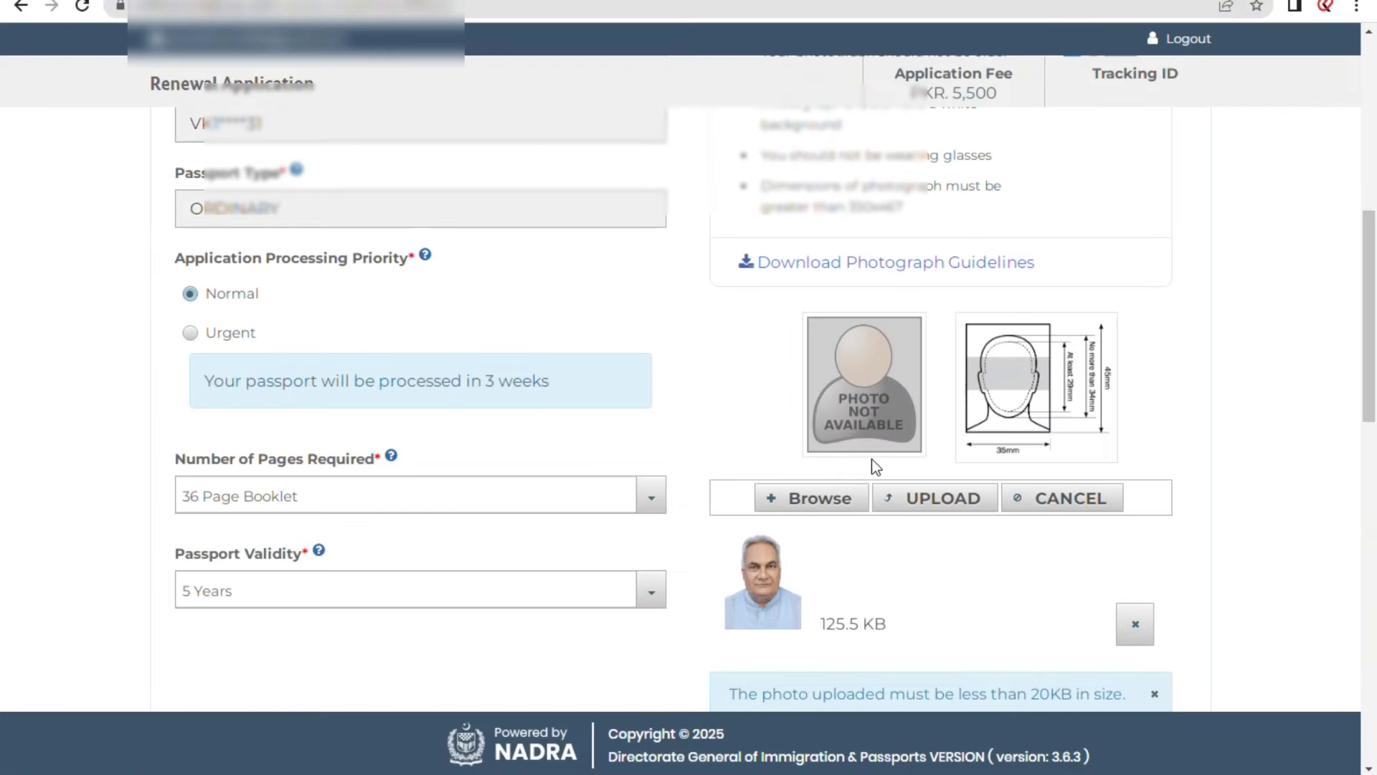
click(946, 506)
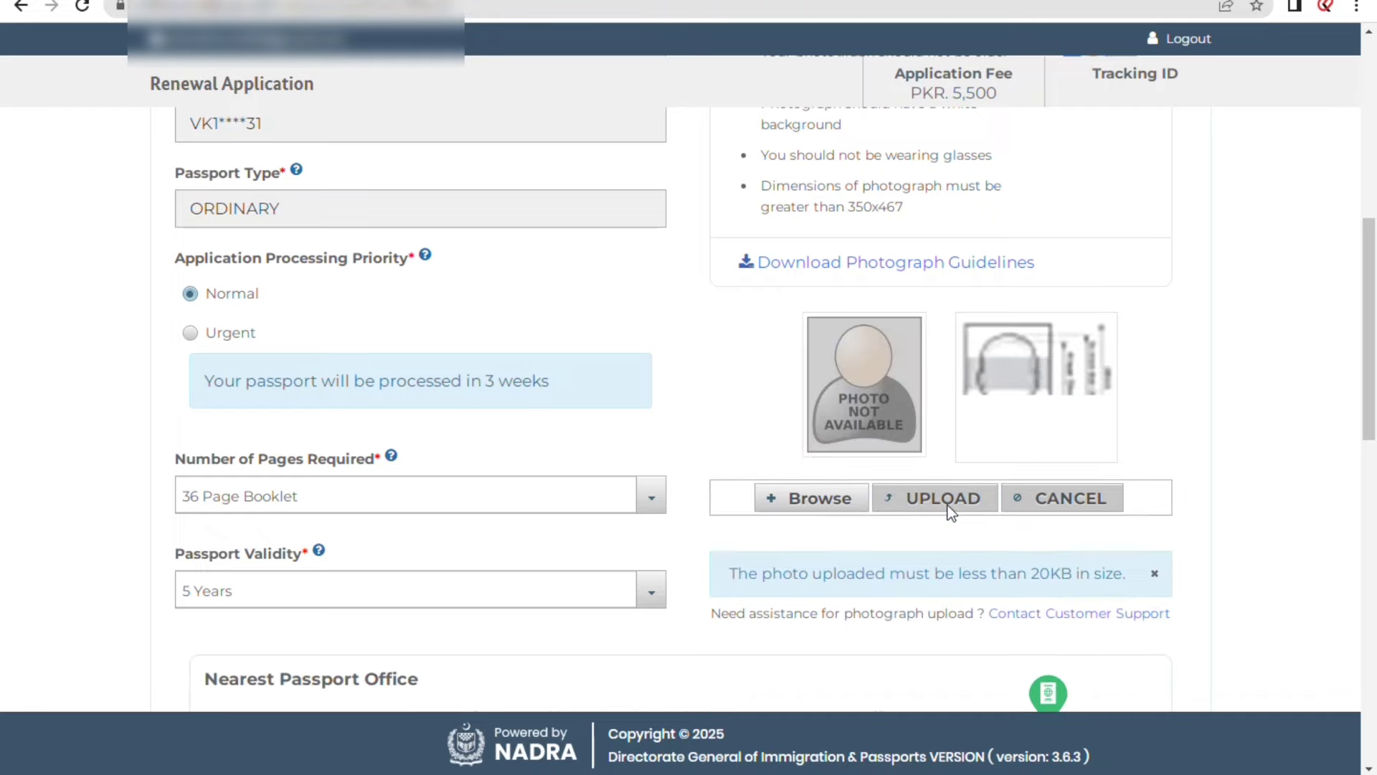
scroll(876, 433, down, 4)
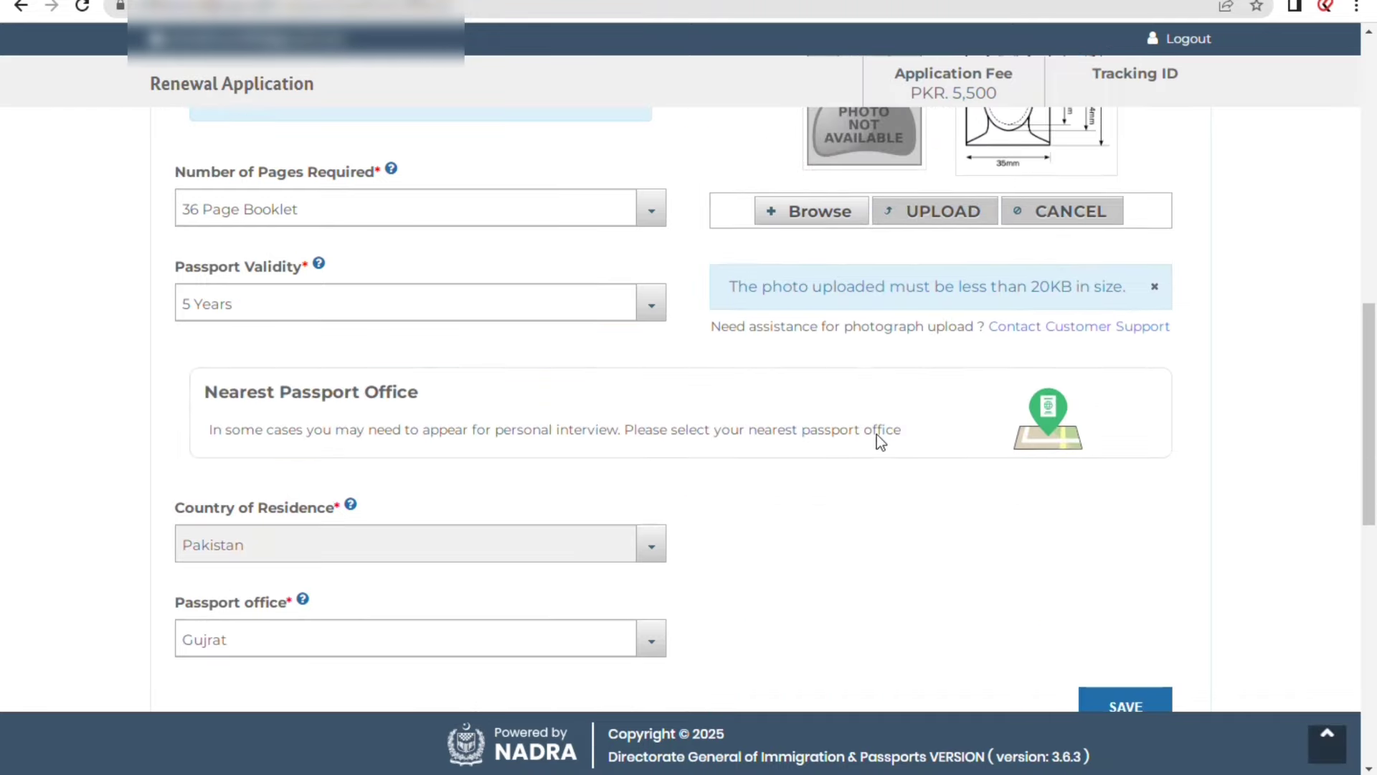
drag(743, 287, 969, 298)
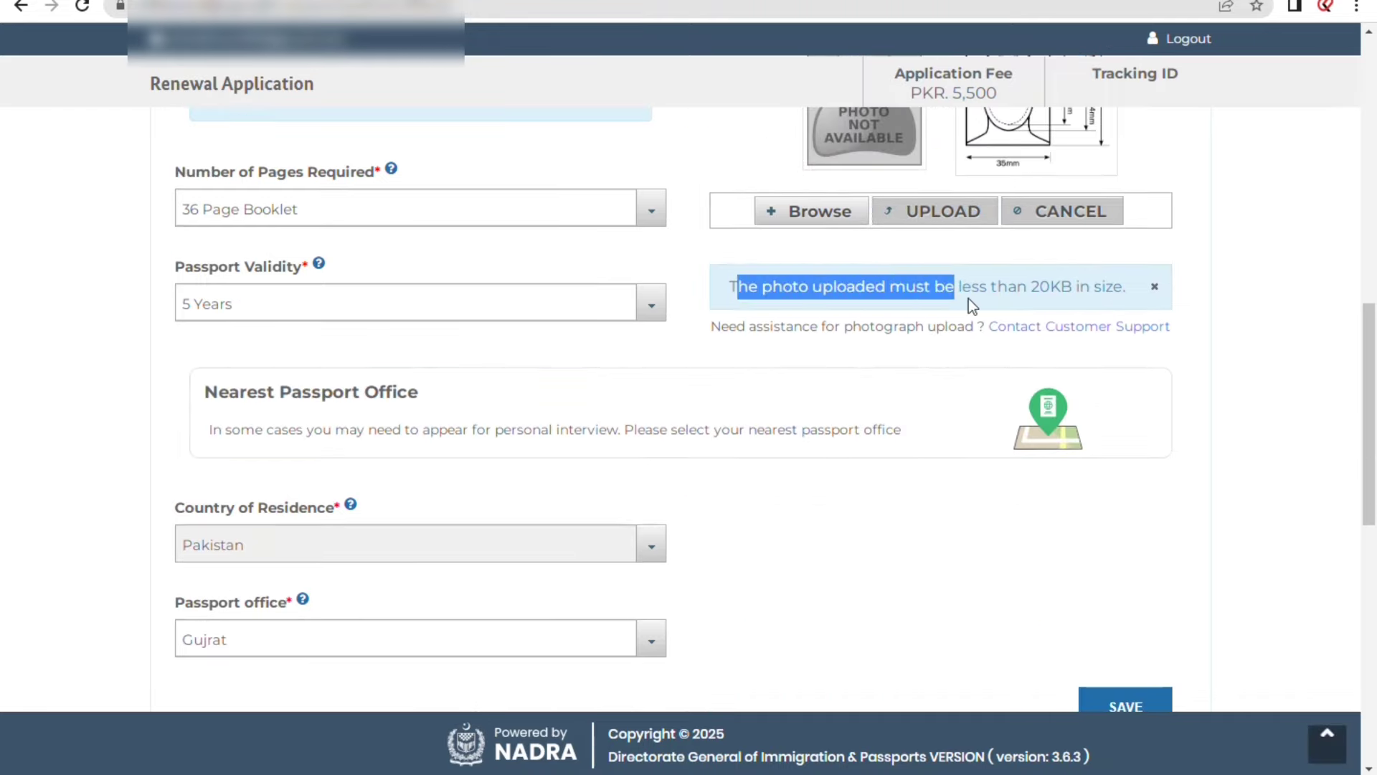
click(1066, 299)
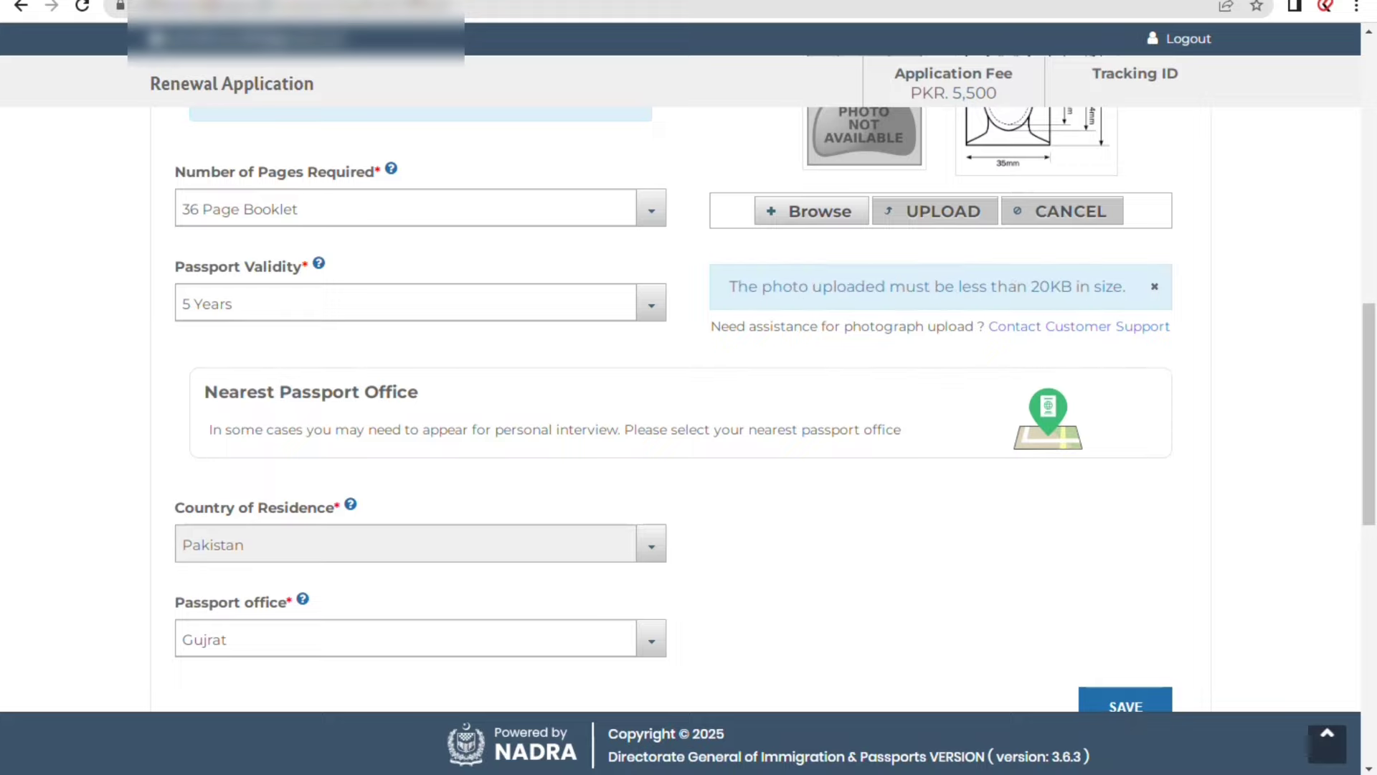
key(ctrl+t)
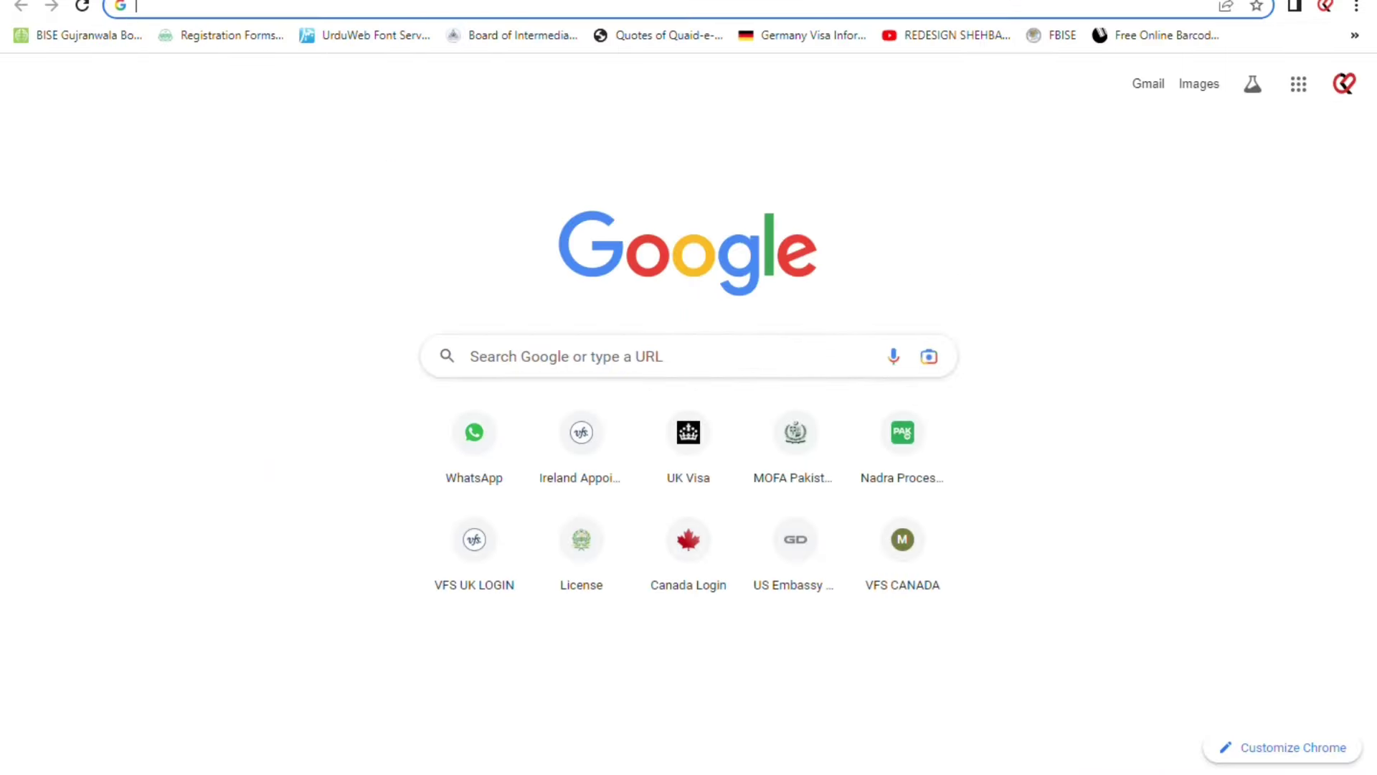
- Search Google for '18 kb photo size' and open 11zon's Resize image to 18KB page
text(18 K)
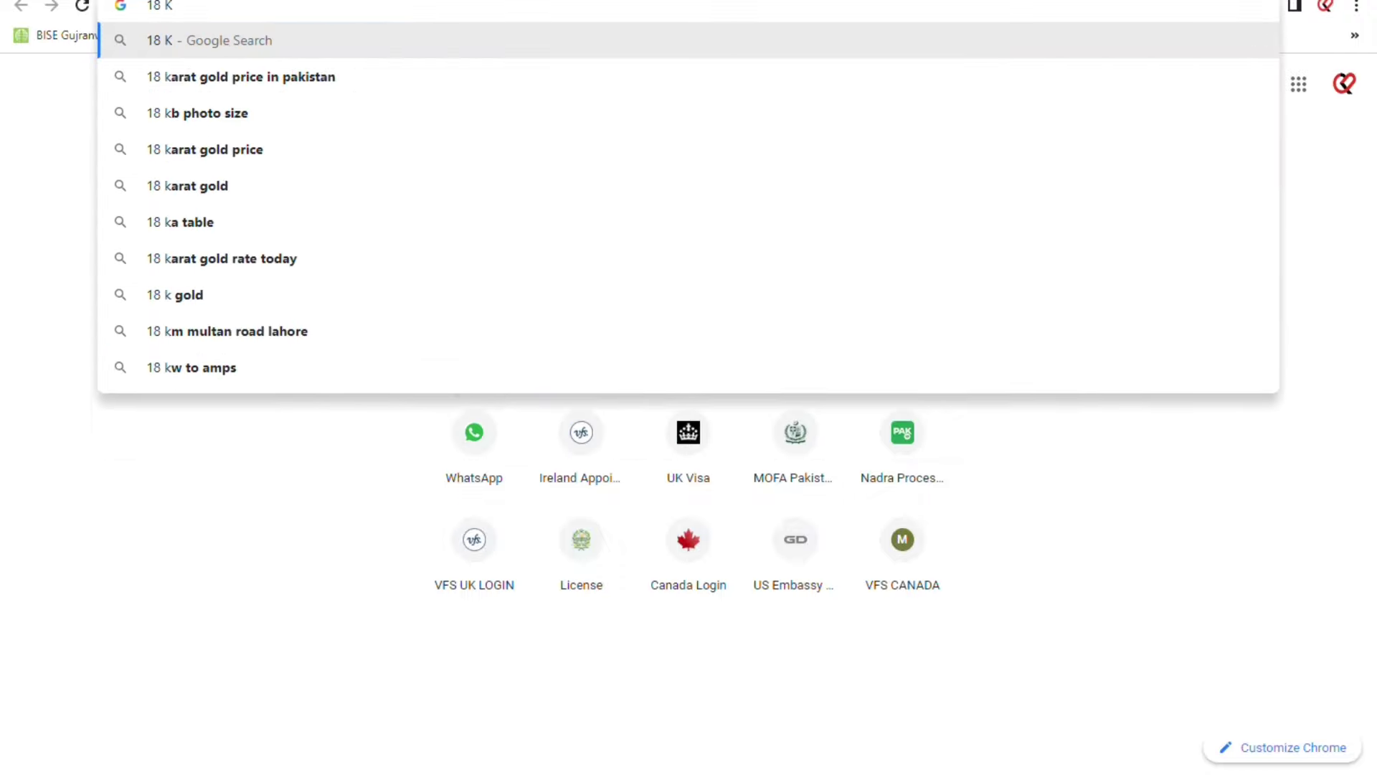
text(B)
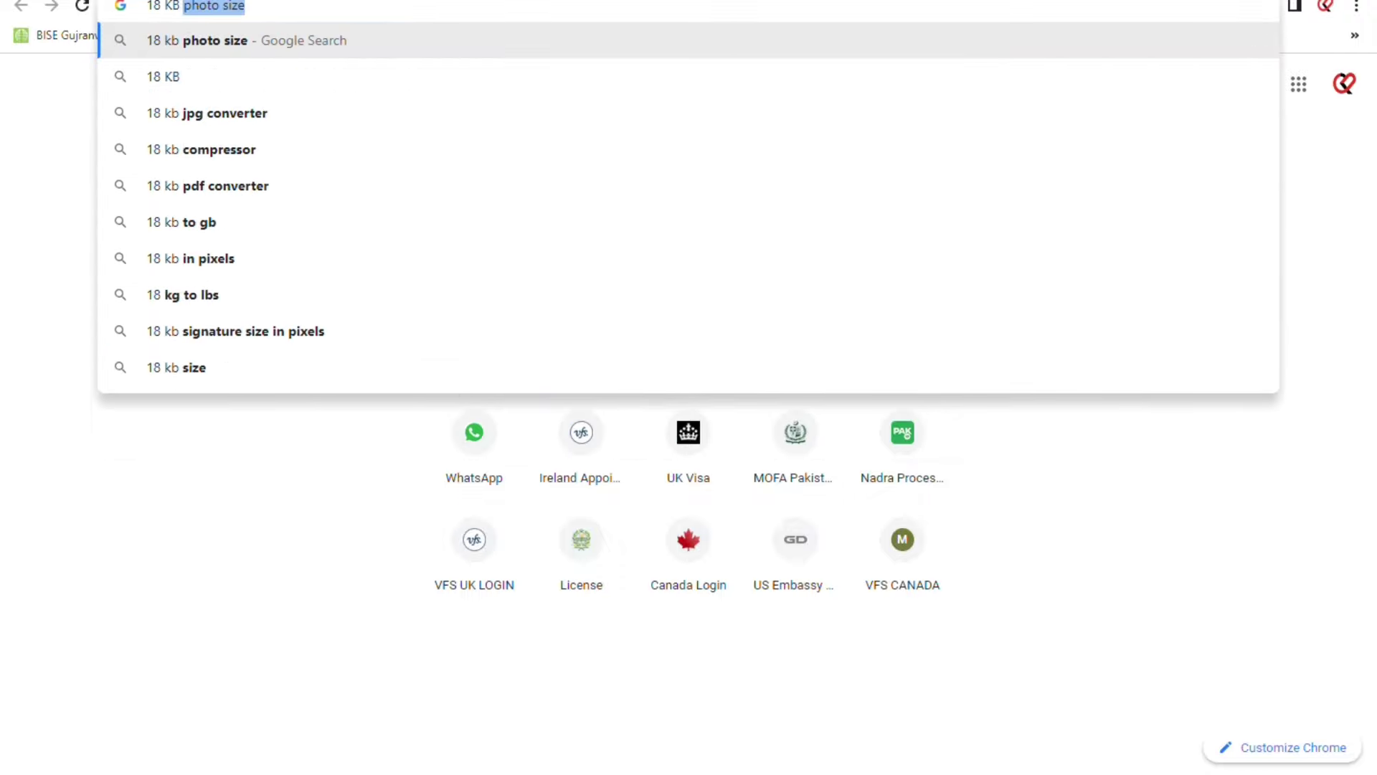
key(Right)
key(Return)
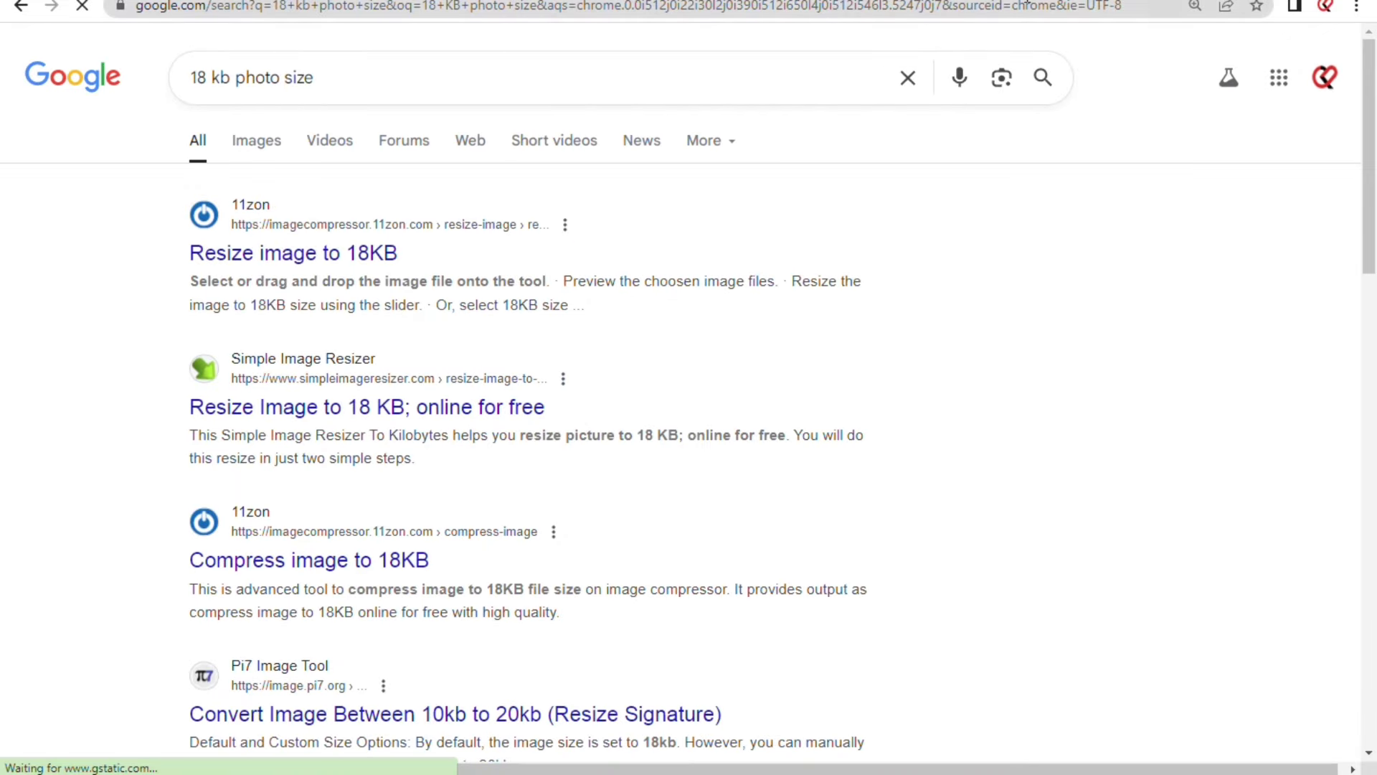
click(276, 260)
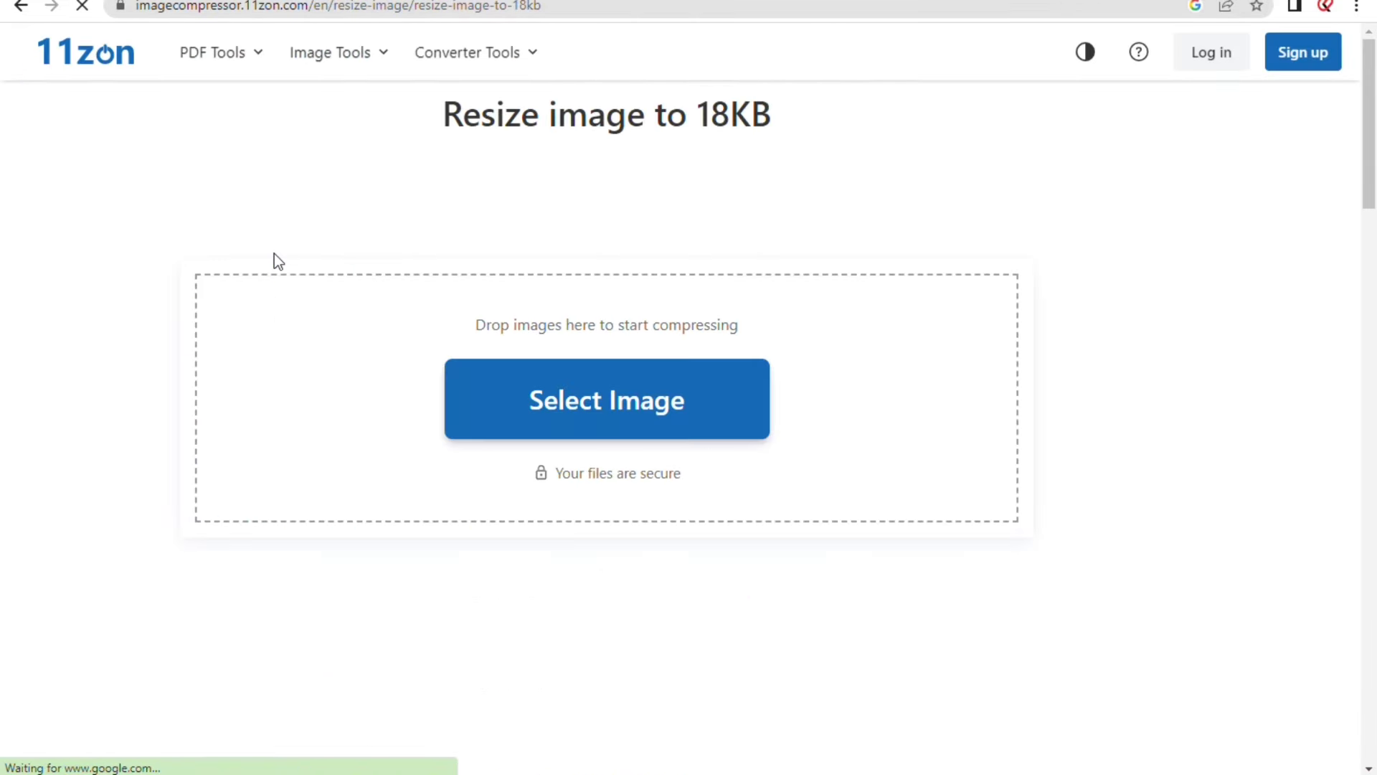
- Compress DSC_9361 from 125.54 KB to 6.36 KB and download DSC_9361_11zon.jpg
click(625, 419)
click(642, 128)
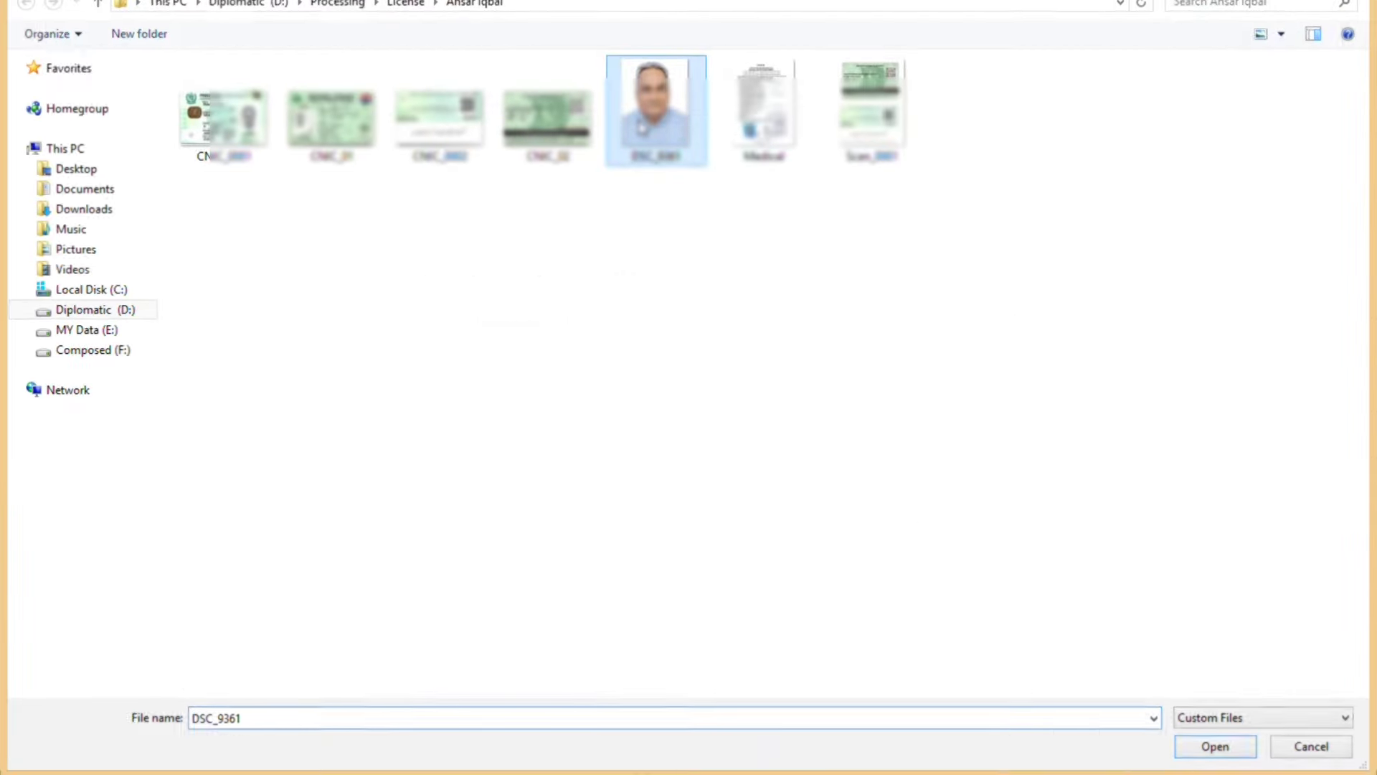
double_click(641, 127)
scroll(696, 459, down, 3)
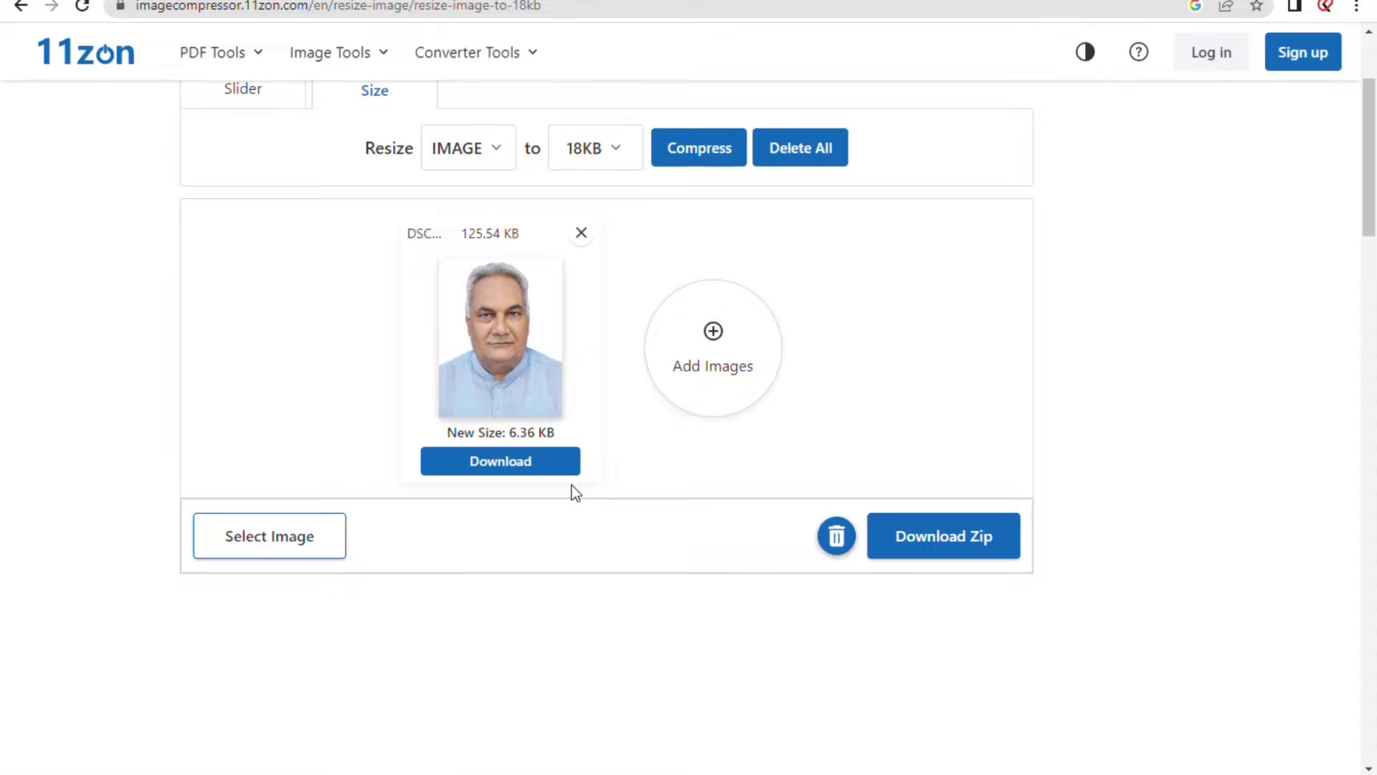
click(486, 468)
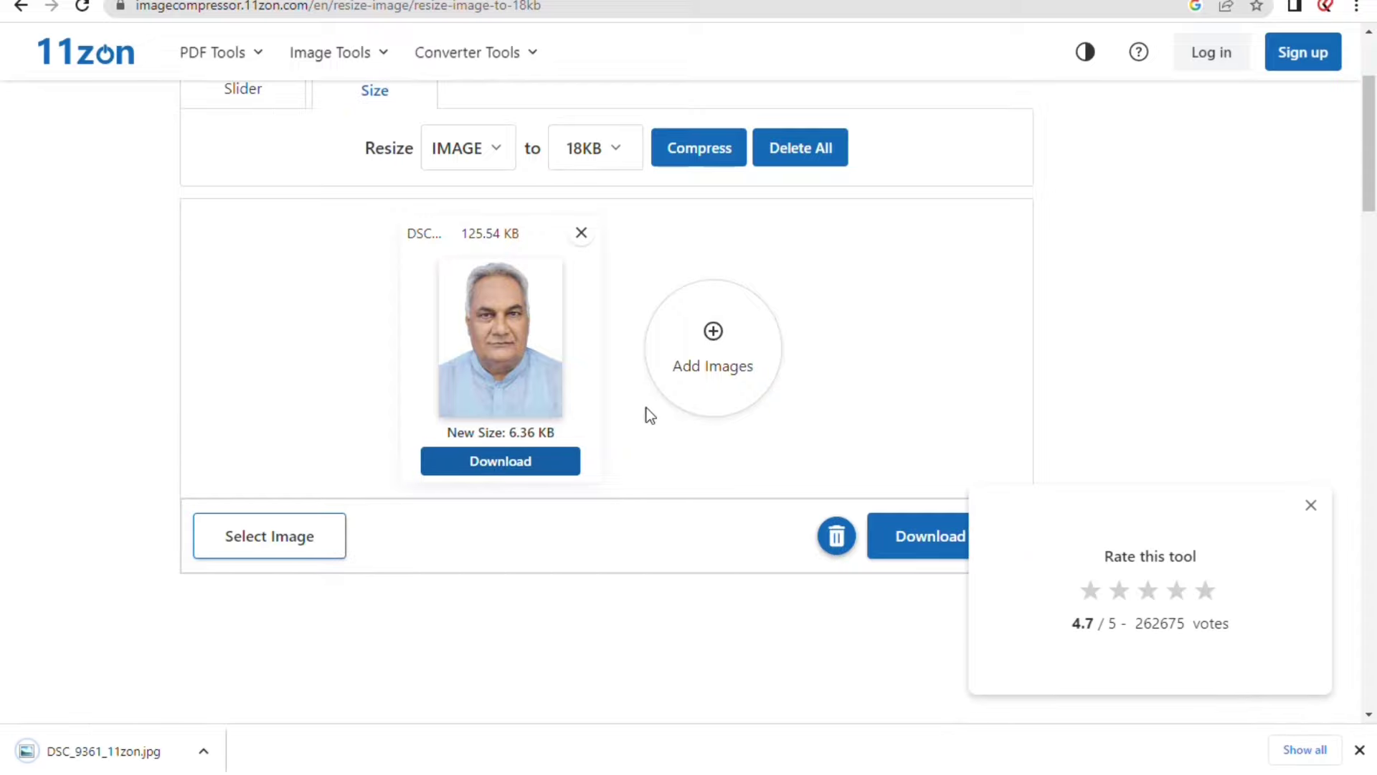
- Upload the 6.4 KB compressed photo DSC_9361_11zon from Downloads and check the upload confirmation
click(459, 1)
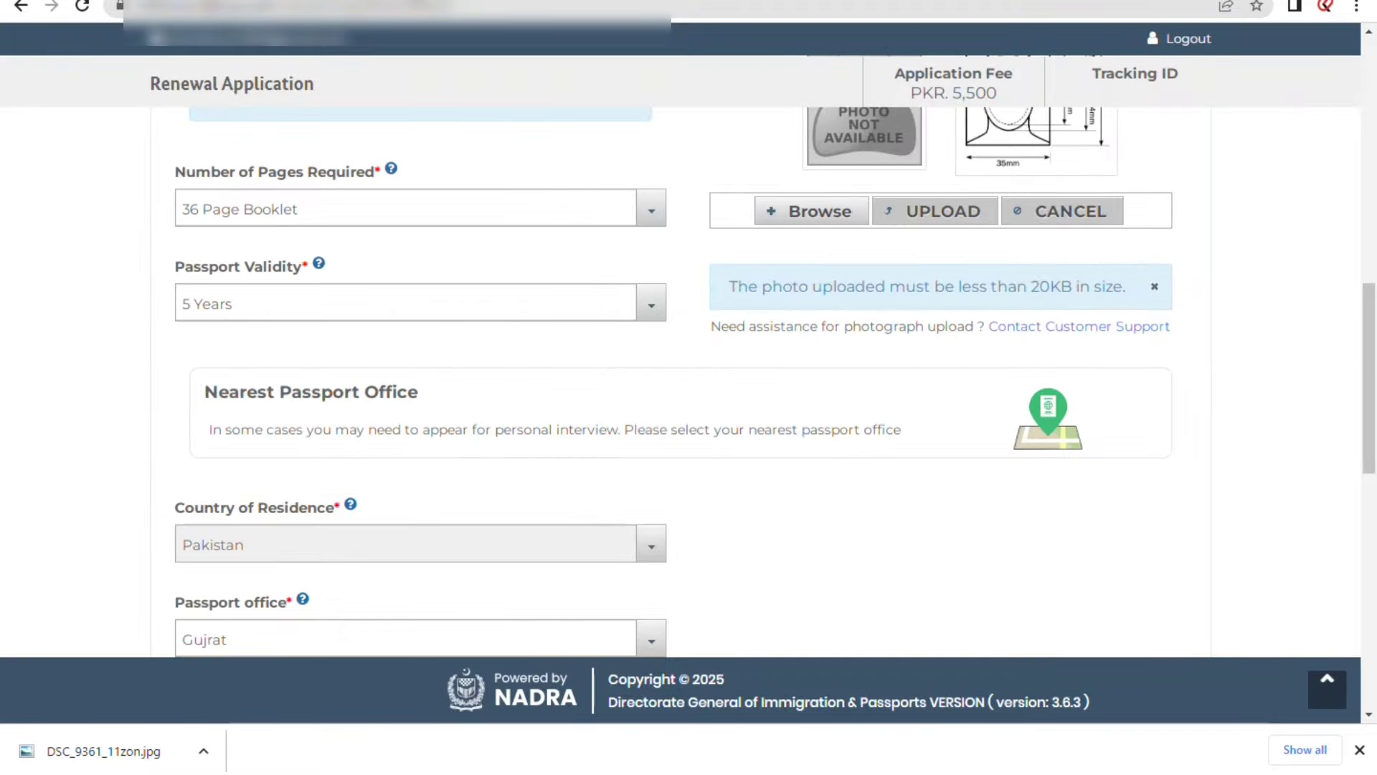
click(829, 220)
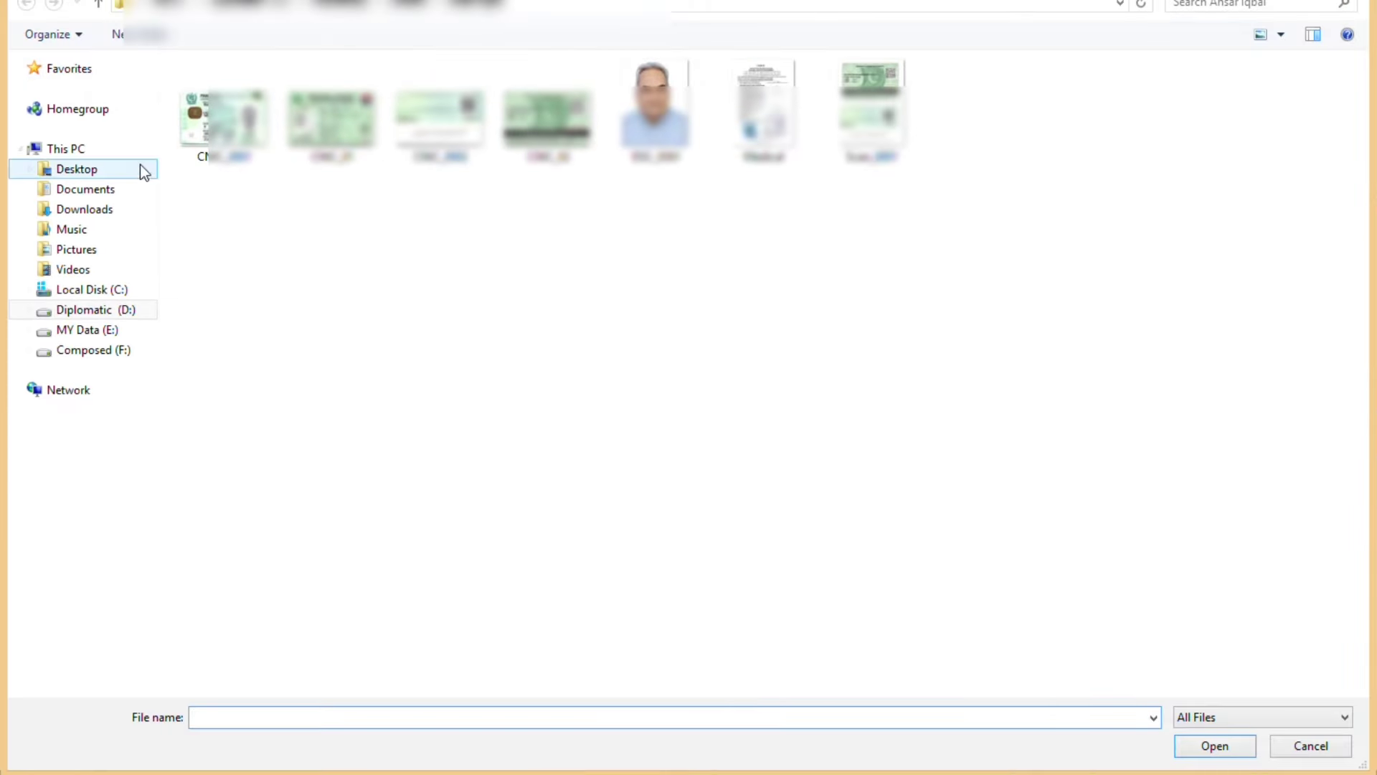
click(91, 209)
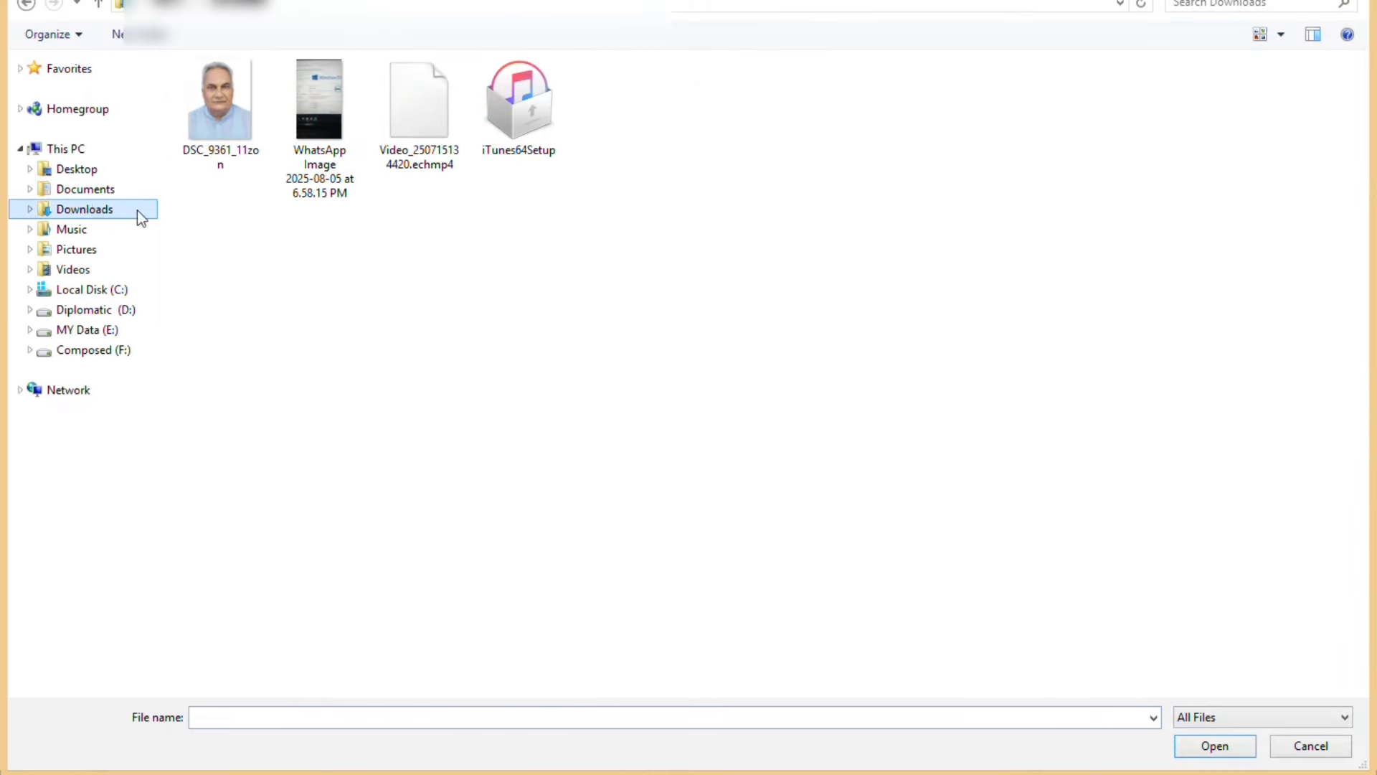
double_click(198, 115)
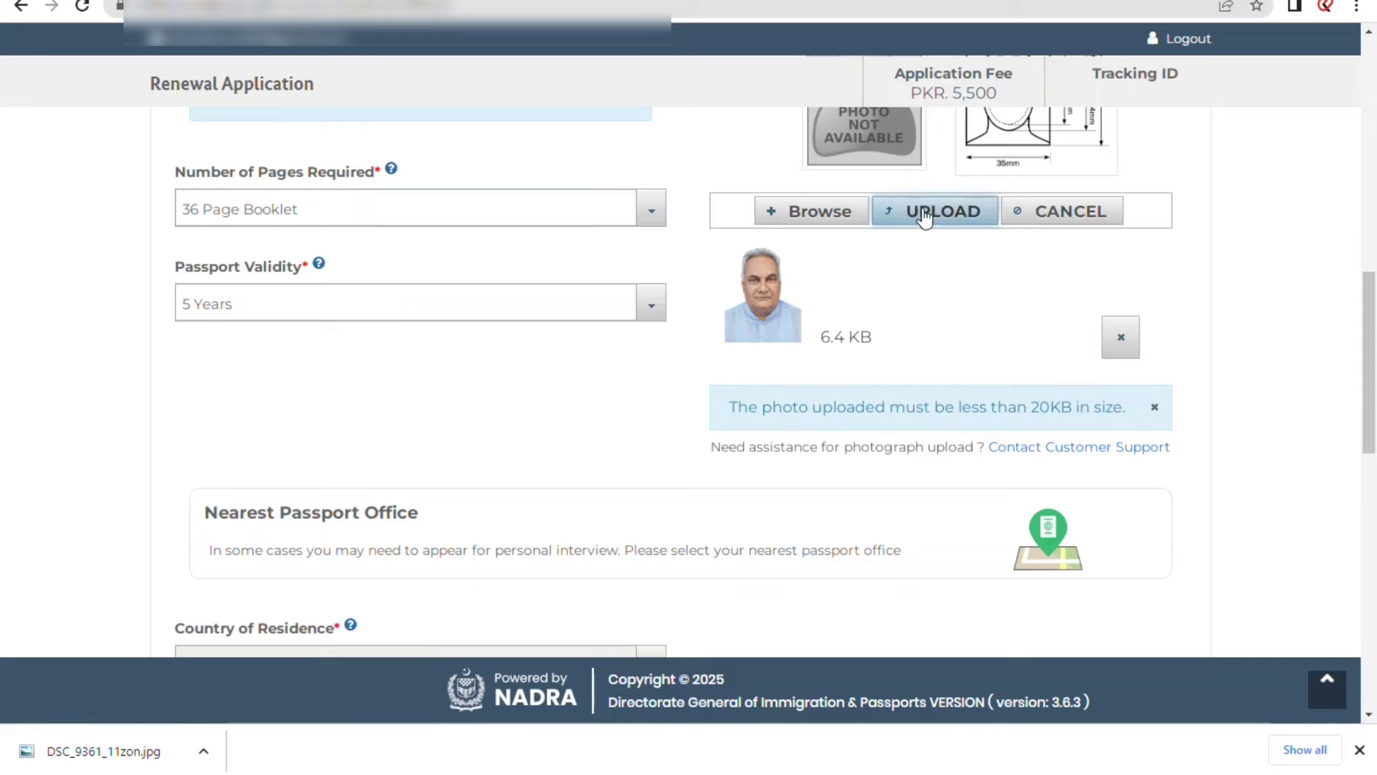
click(924, 217)
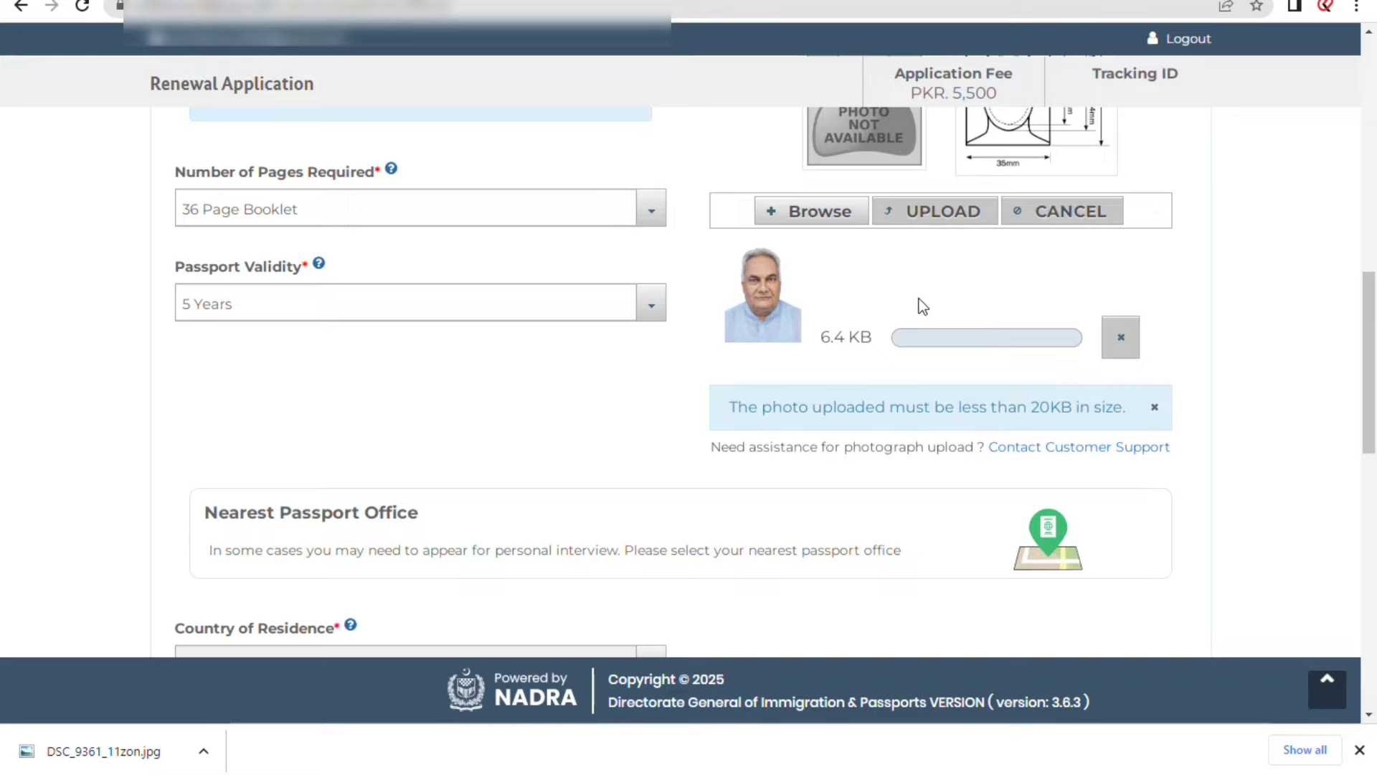
scroll(919, 298, up, 1)
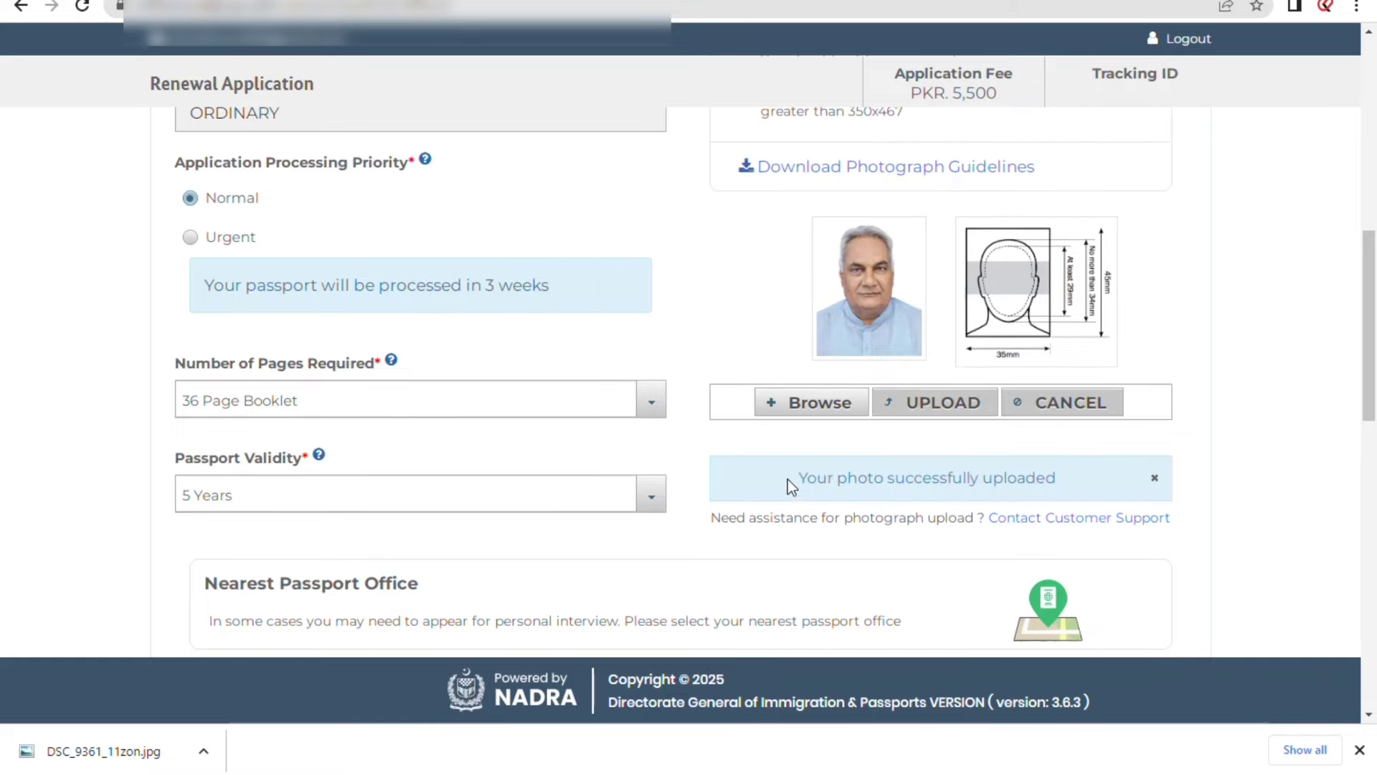
drag(840, 478, 1058, 477)
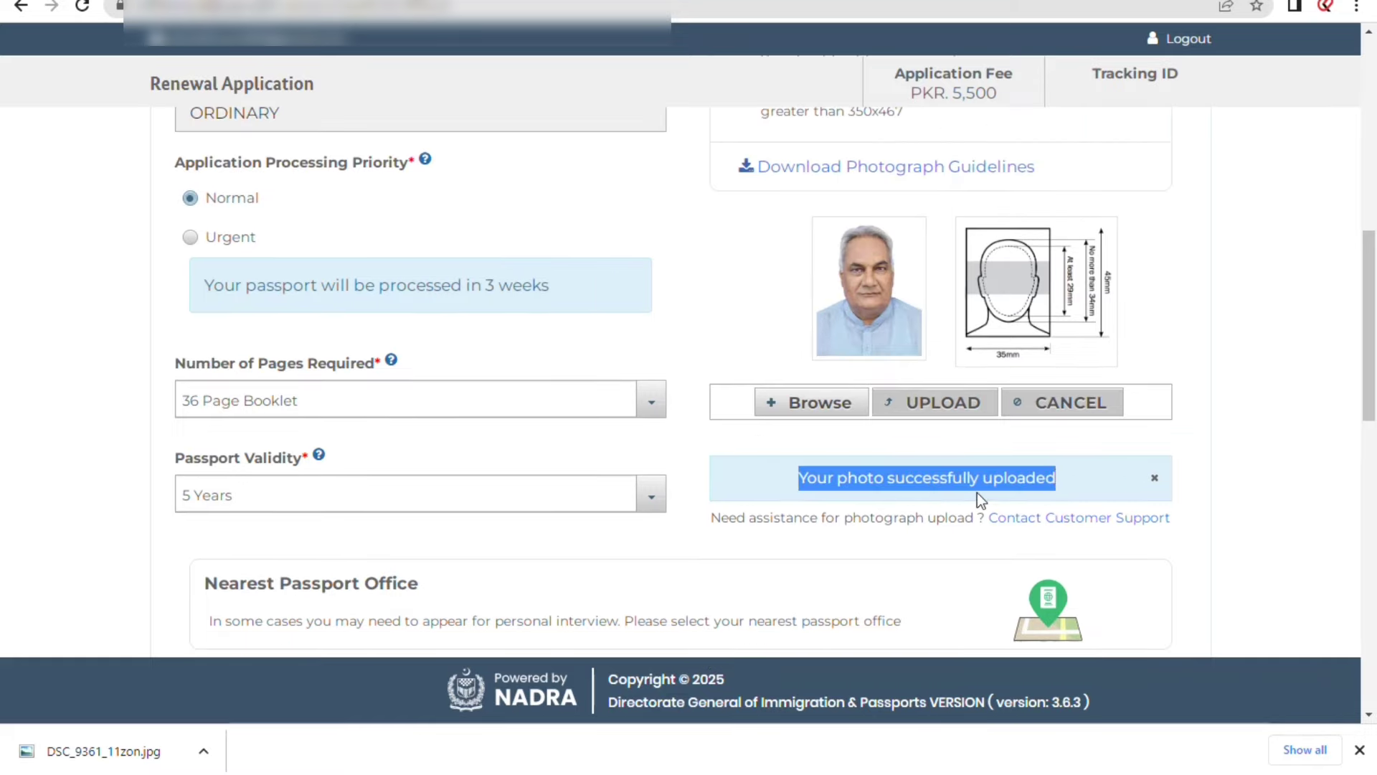
- Save the application details with the uploaded photo
scroll(966, 493, down, 4)
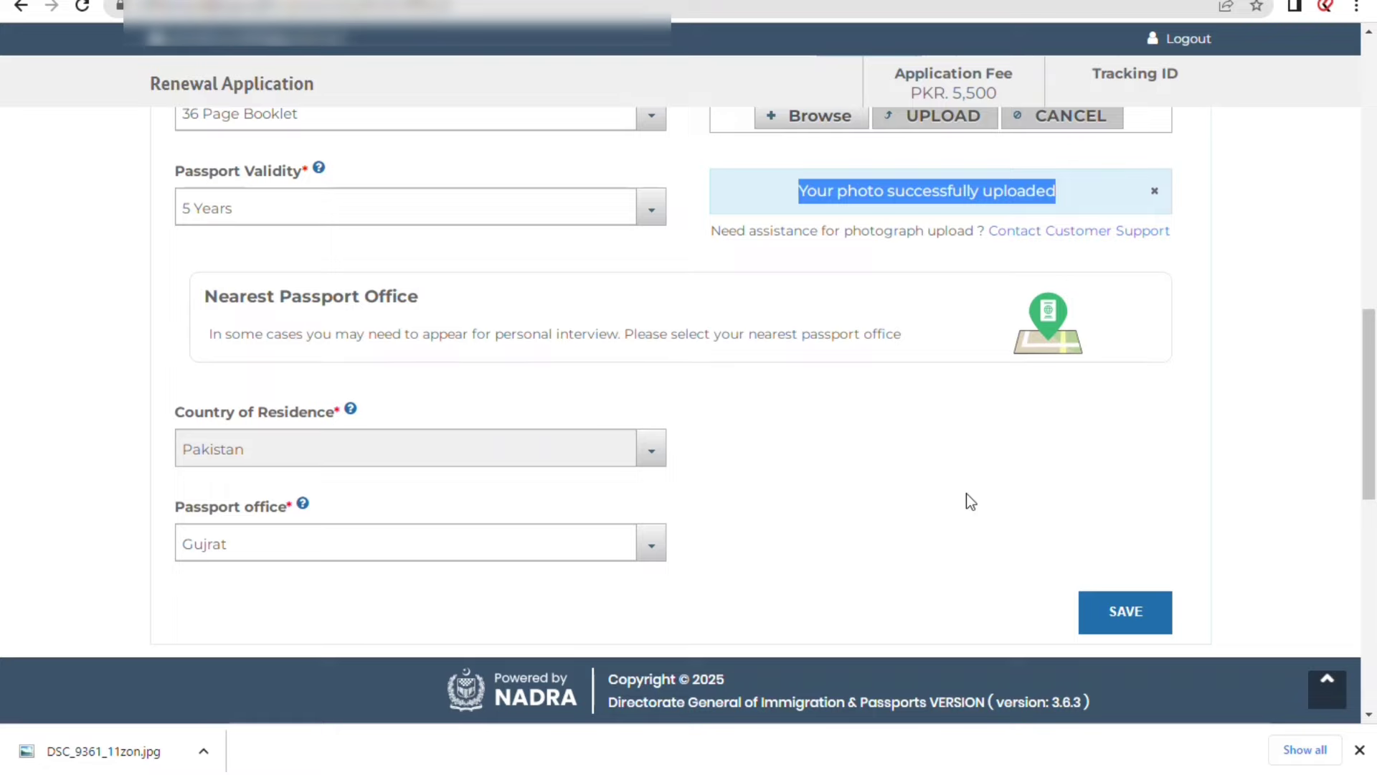
scroll(966, 493, down, 3)
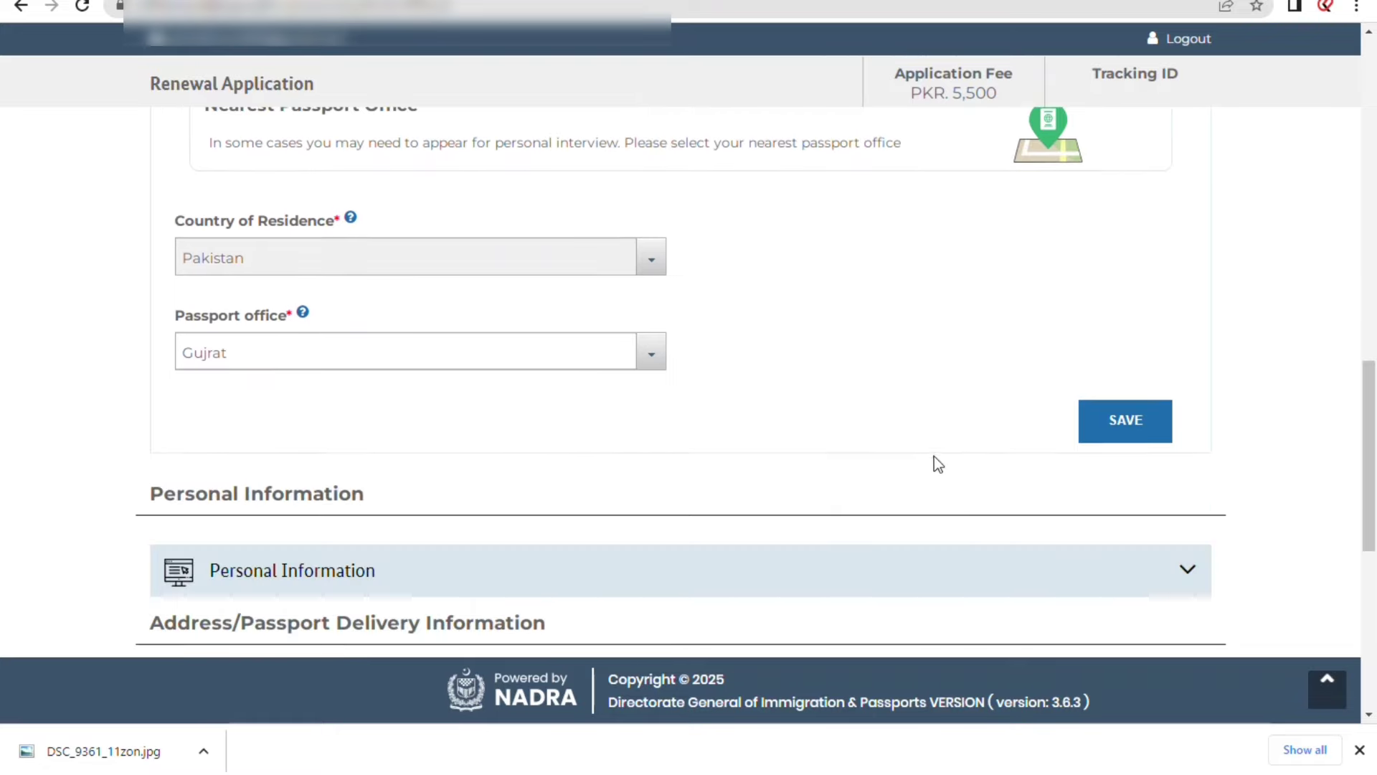
click(1134, 433)
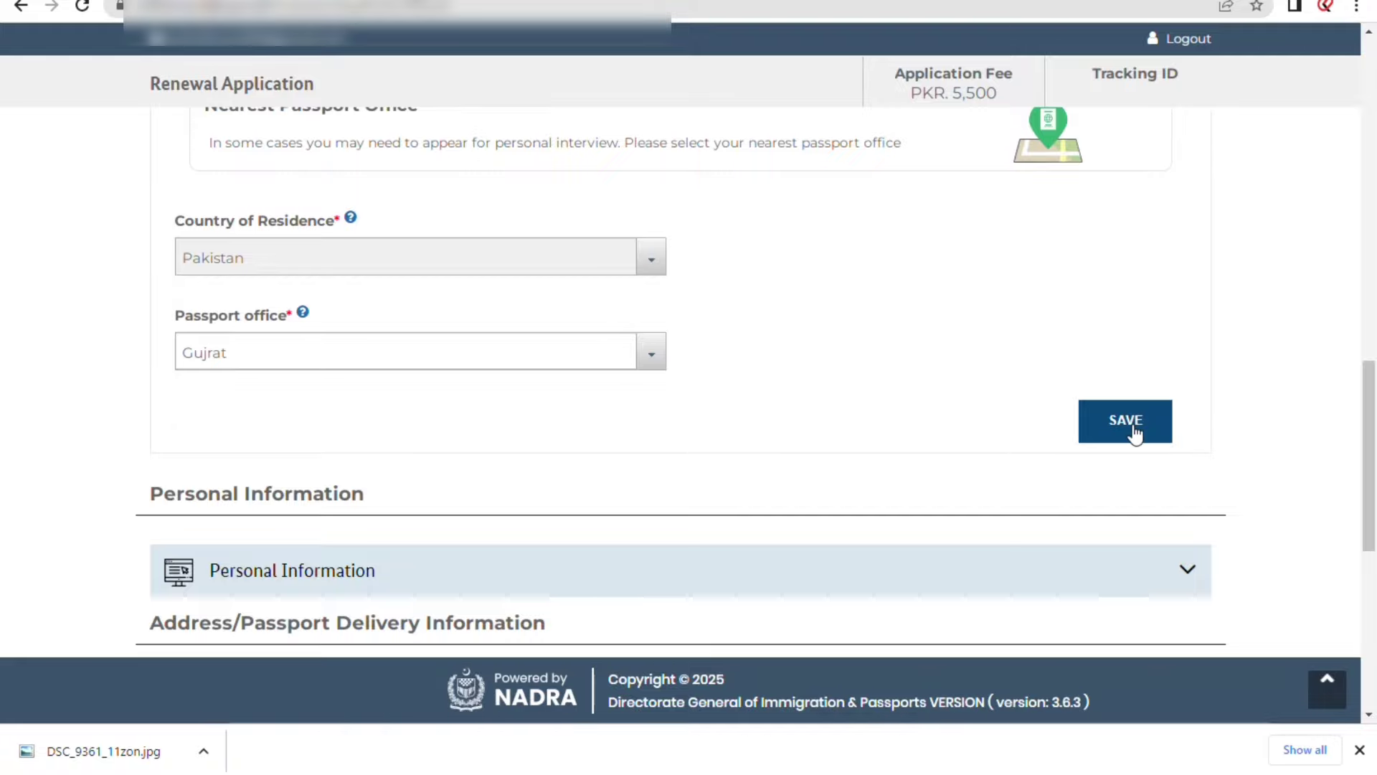
click(1134, 434)
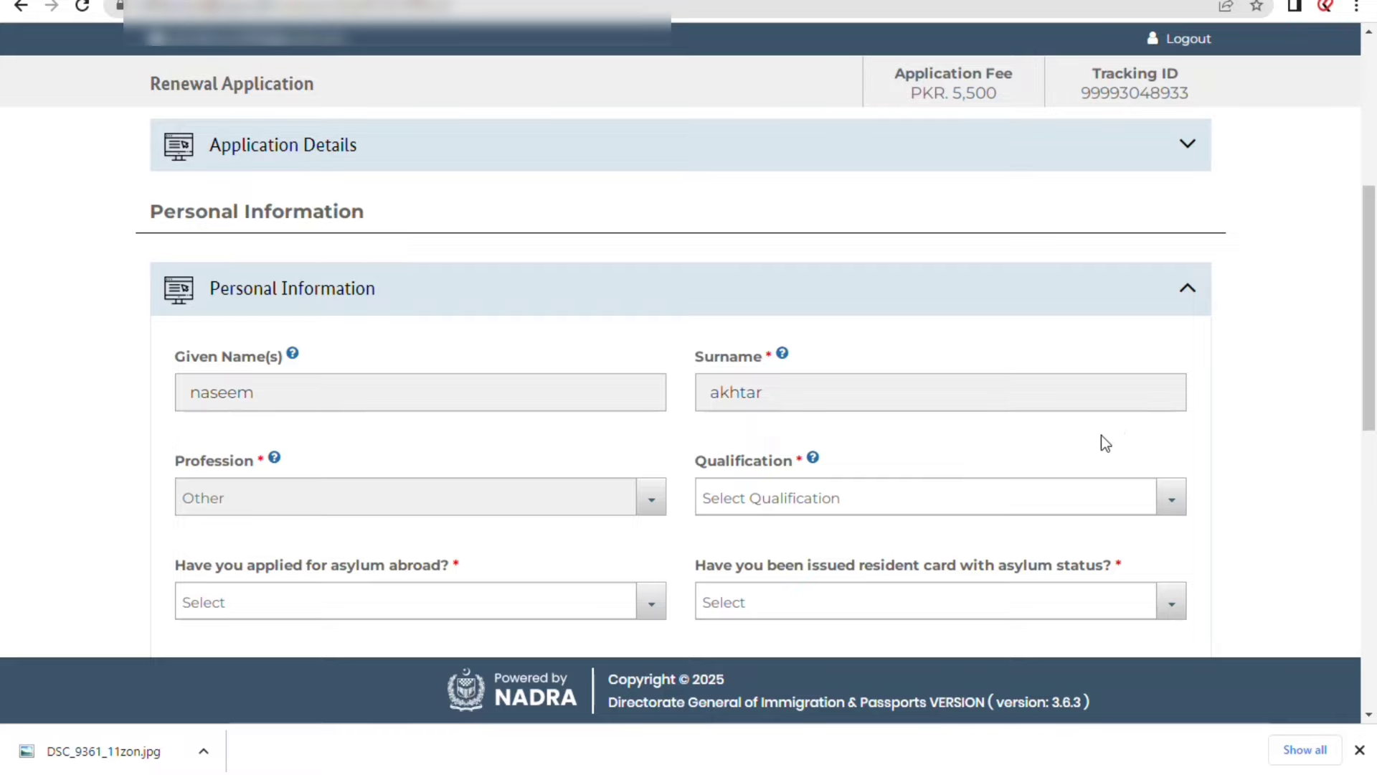
- Choose Below Primary qualification, answer No for asylum abroad, resident card and dual nationality, then save
click(1036, 500)
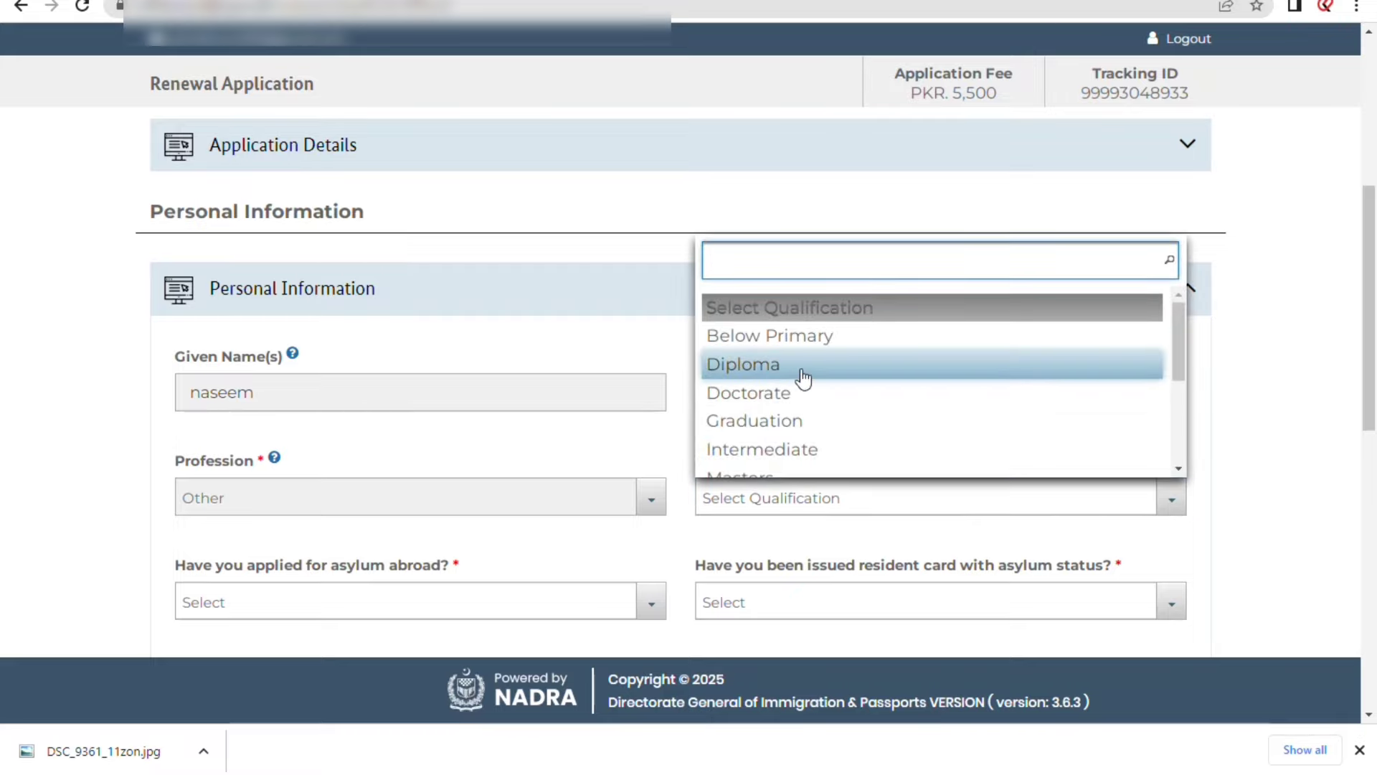
click(822, 337)
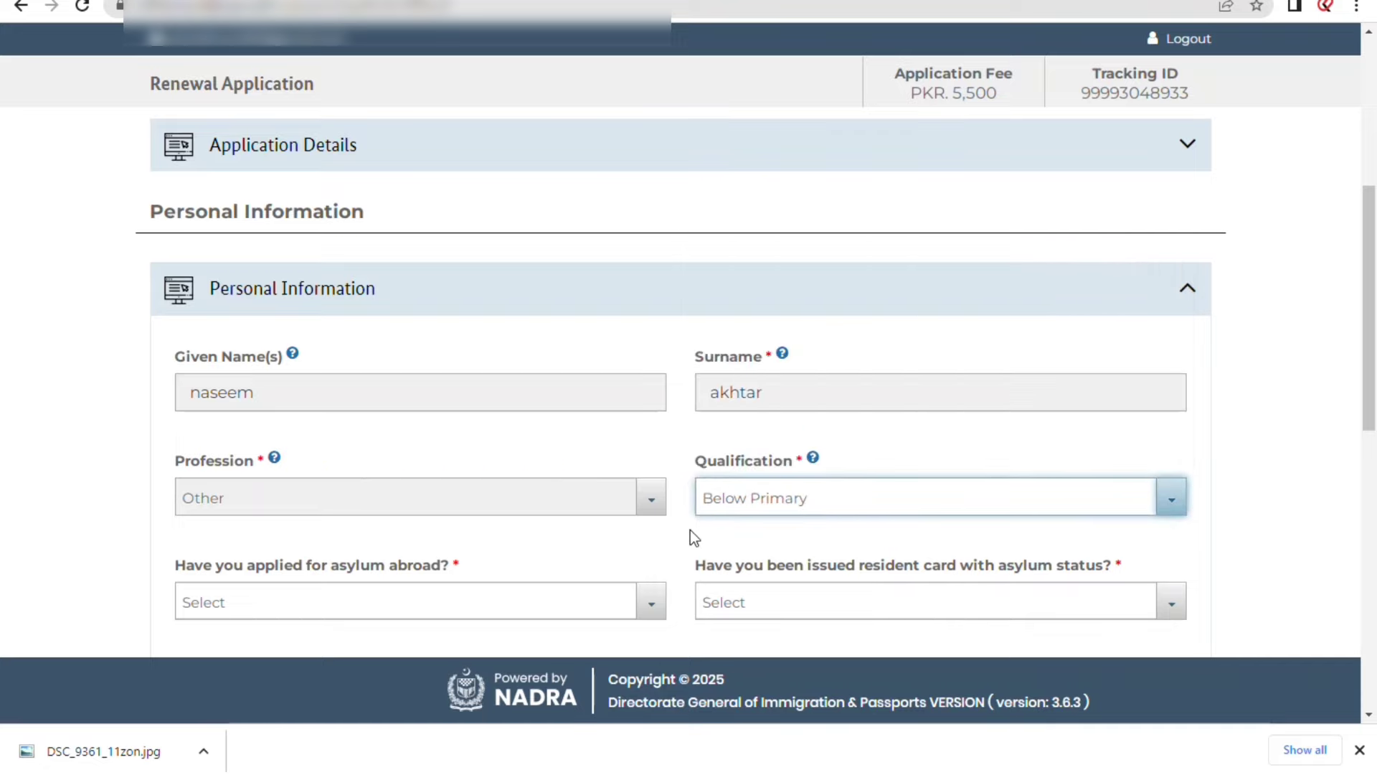
scroll(690, 536, down, 3)
click(649, 424)
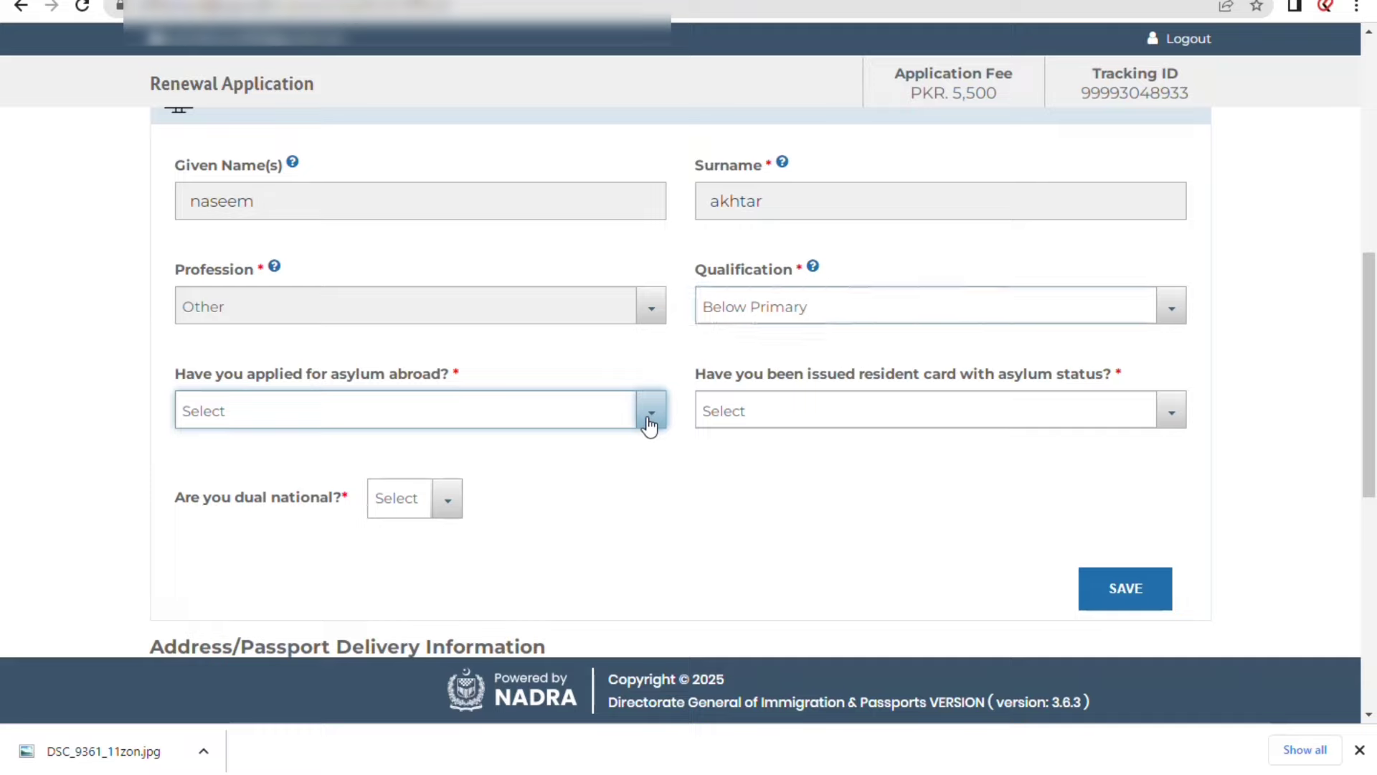
click(502, 508)
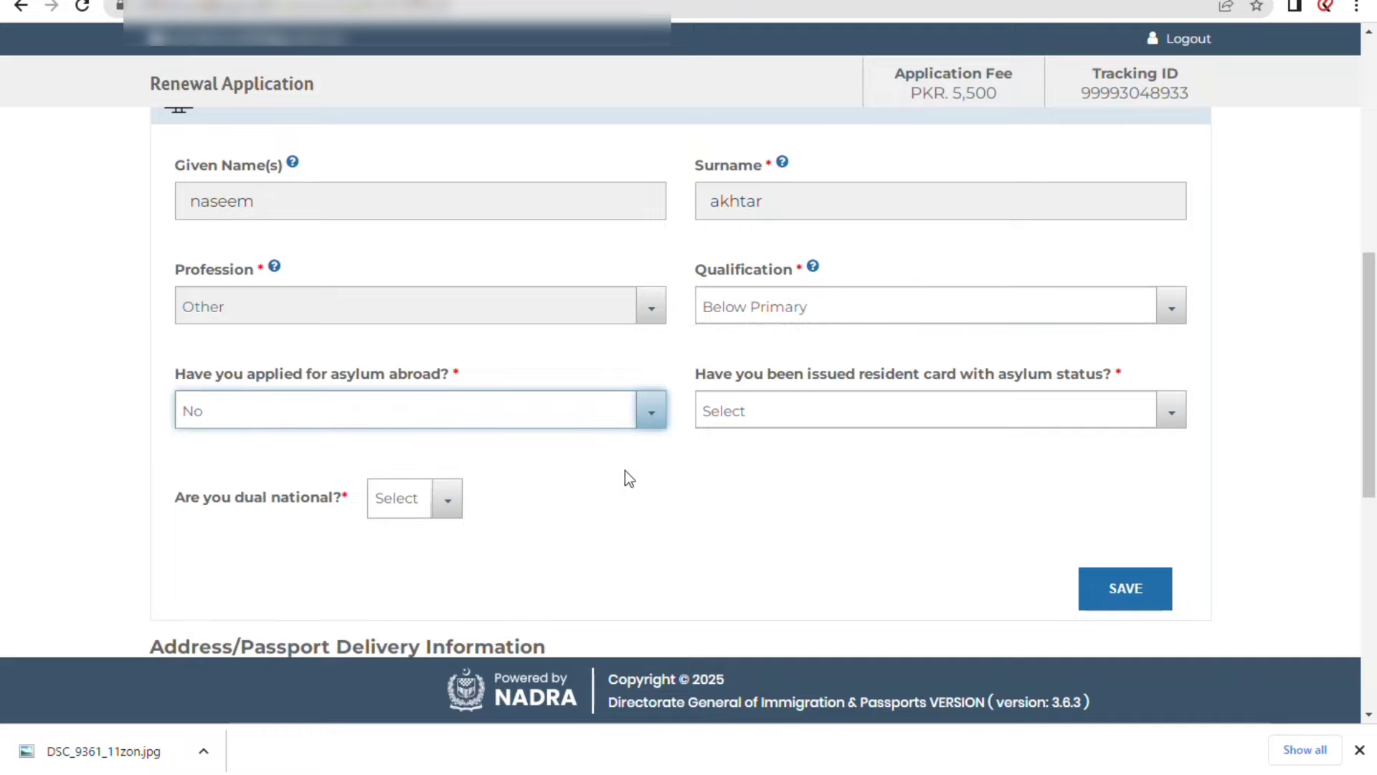
click(886, 418)
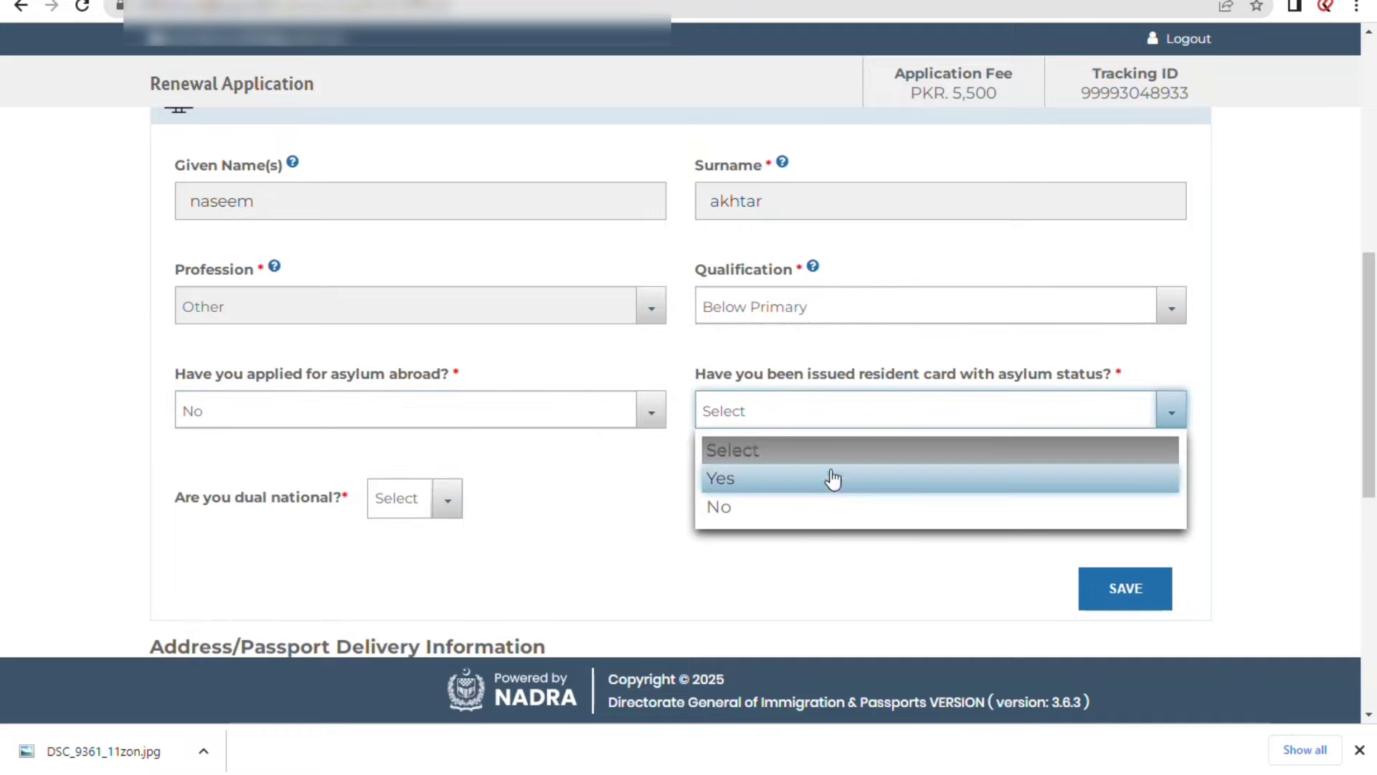
click(762, 515)
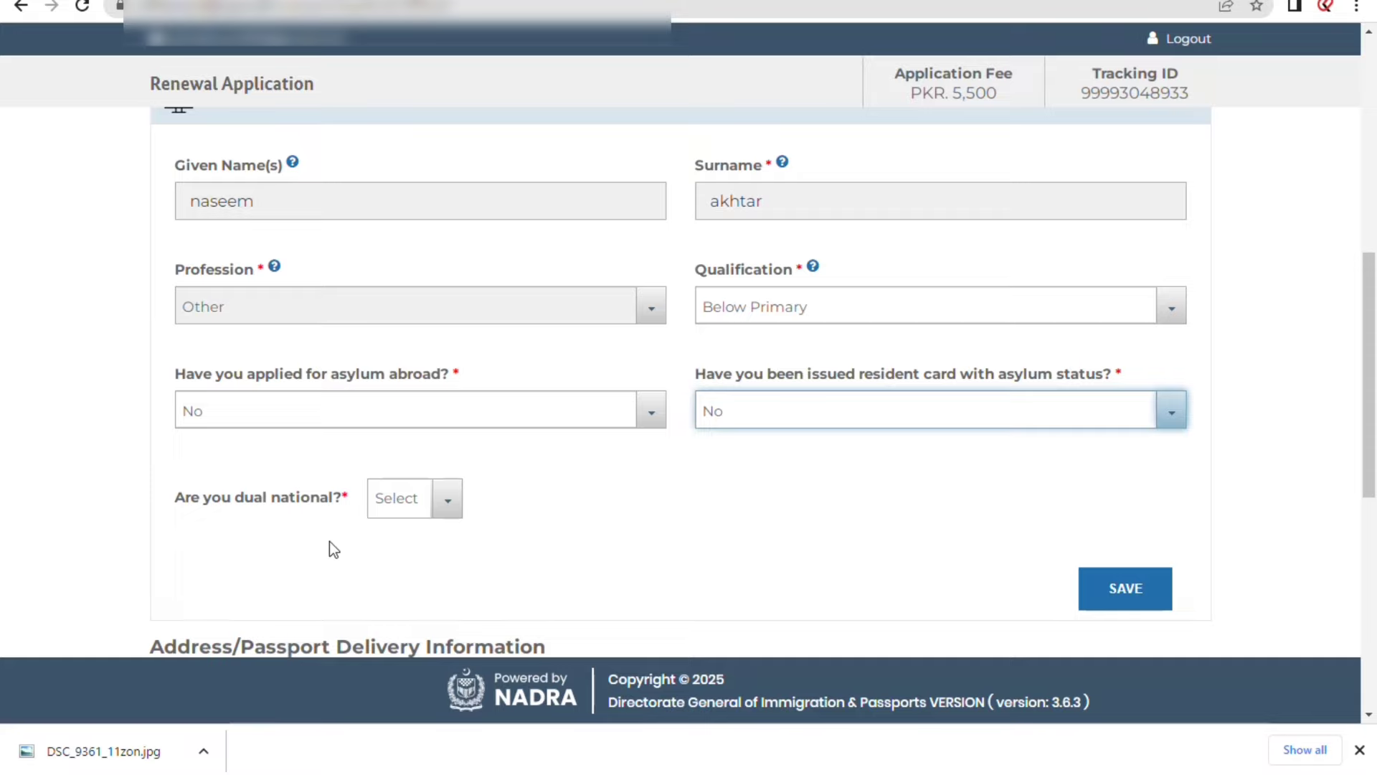
click(446, 500)
click(403, 597)
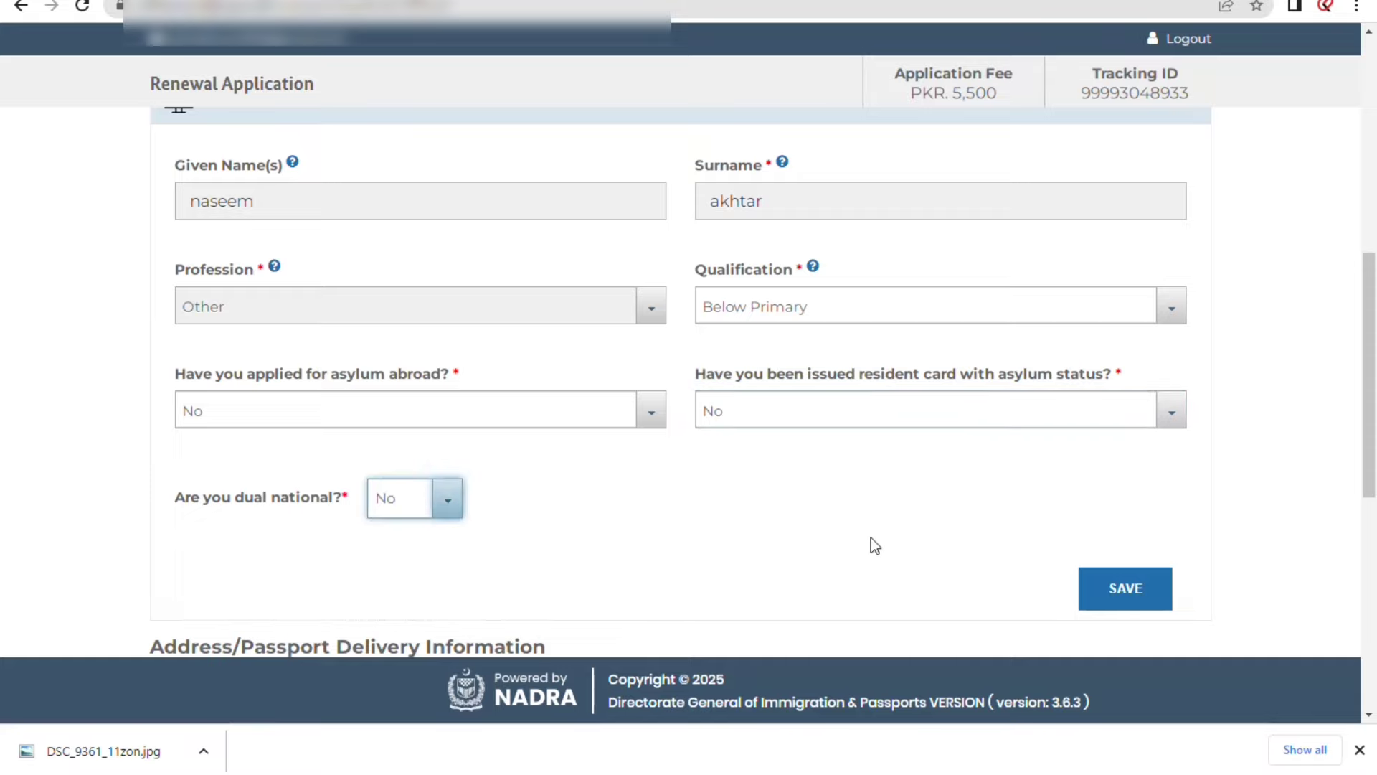
scroll(818, 538, down, 1)
click(1115, 515)
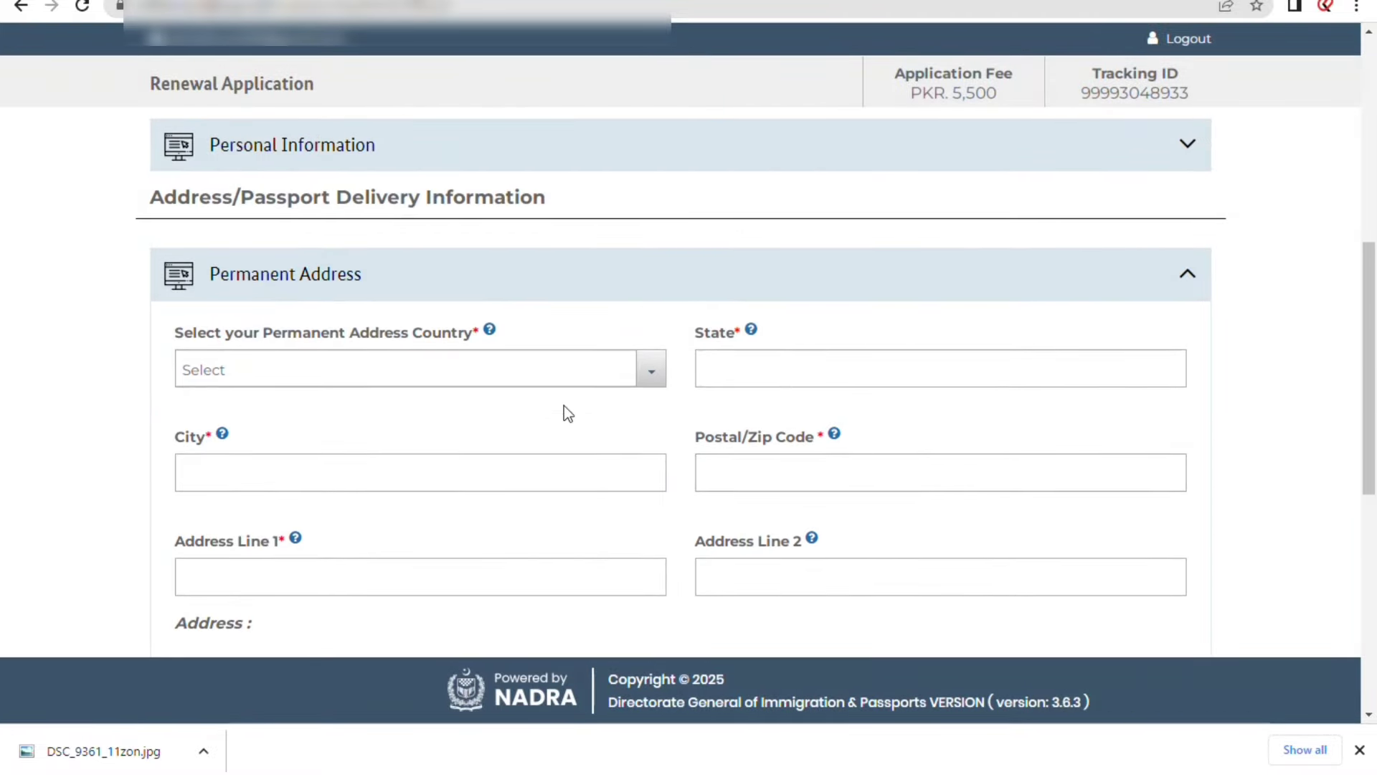
- Select Pakistan as the address country and Punjab as the province
scroll(564, 406, down, 1)
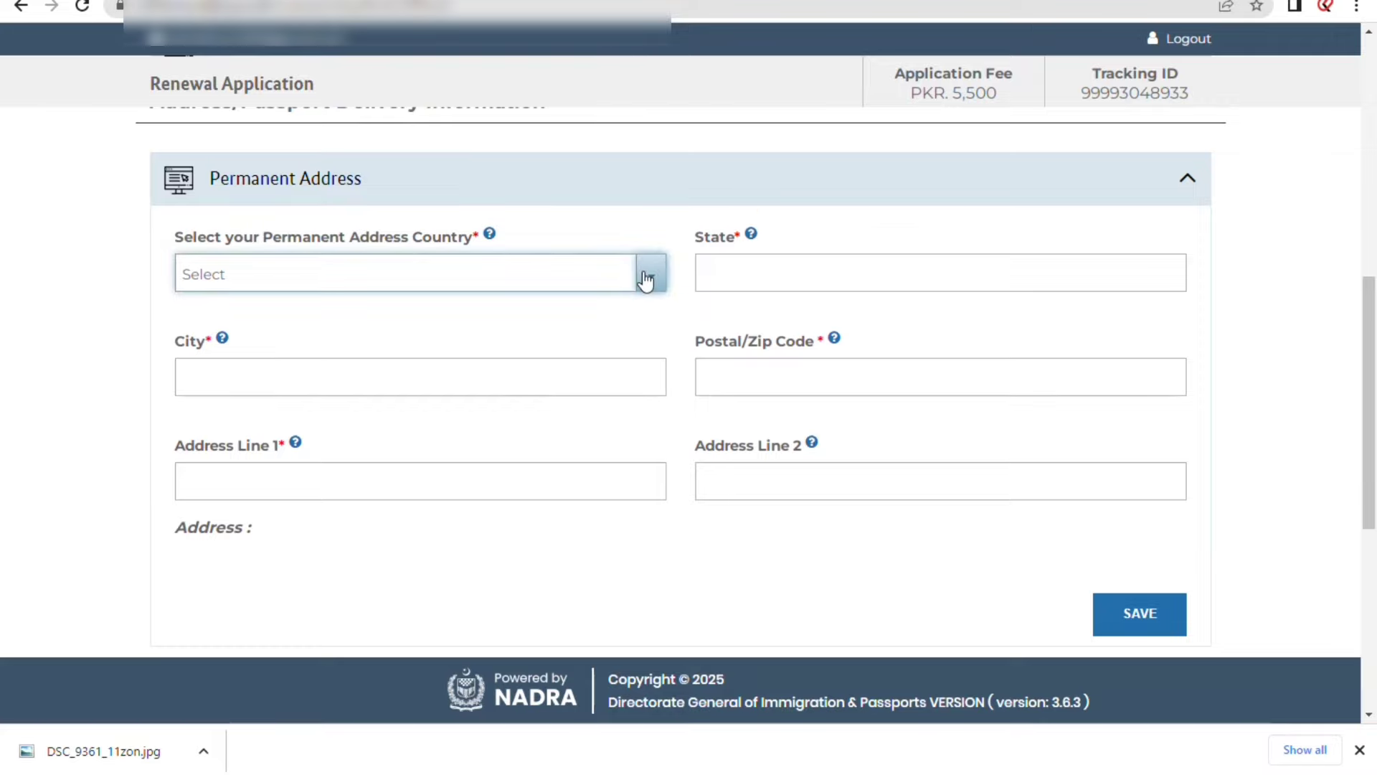
click(647, 281)
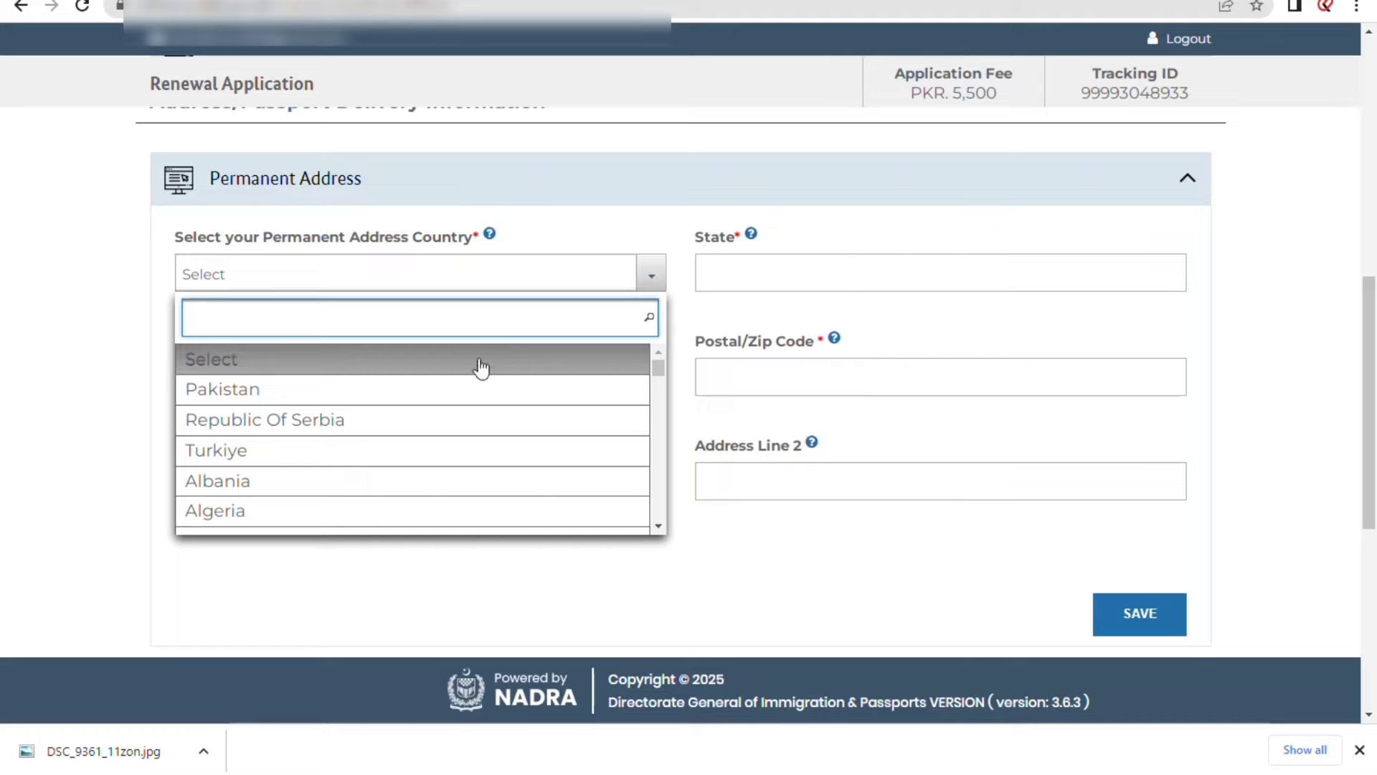
click(464, 388)
click(718, 285)
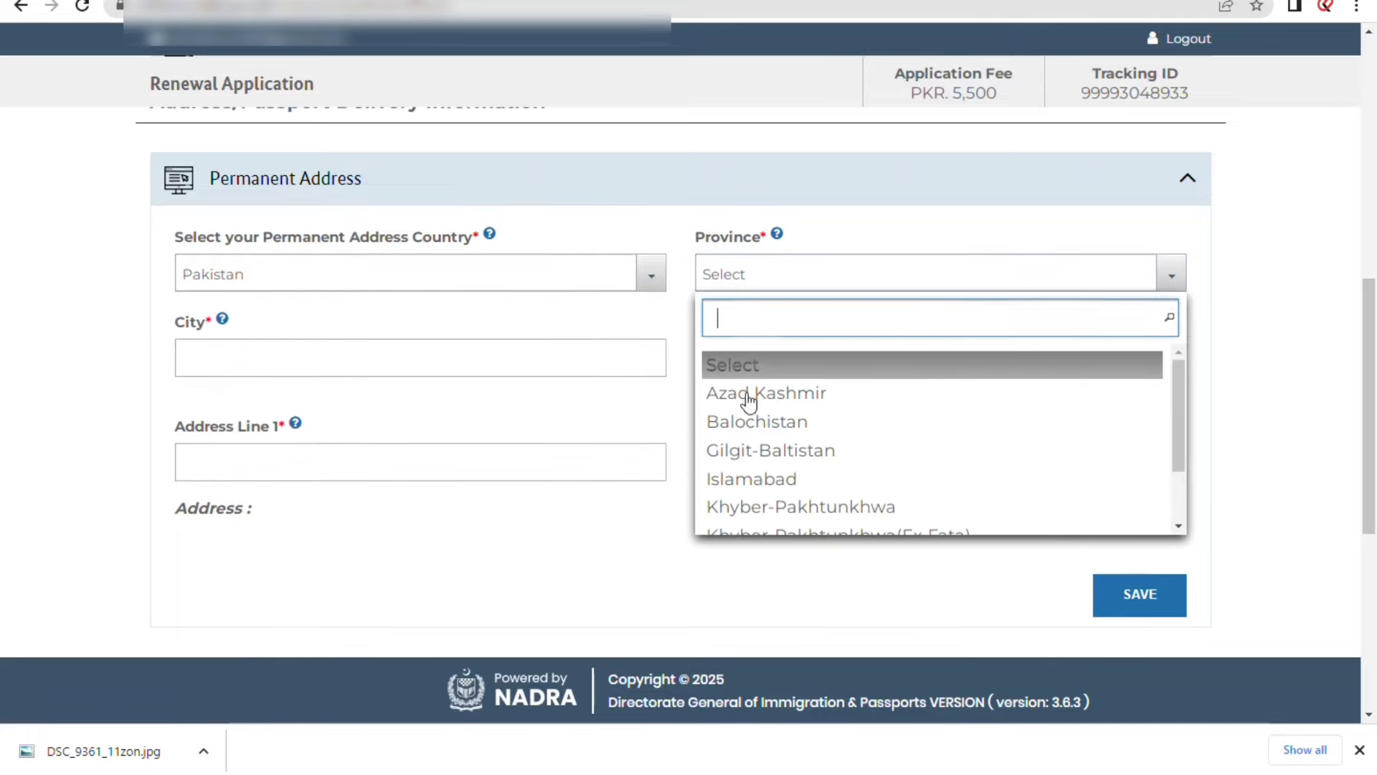
scroll(756, 439, down, 2)
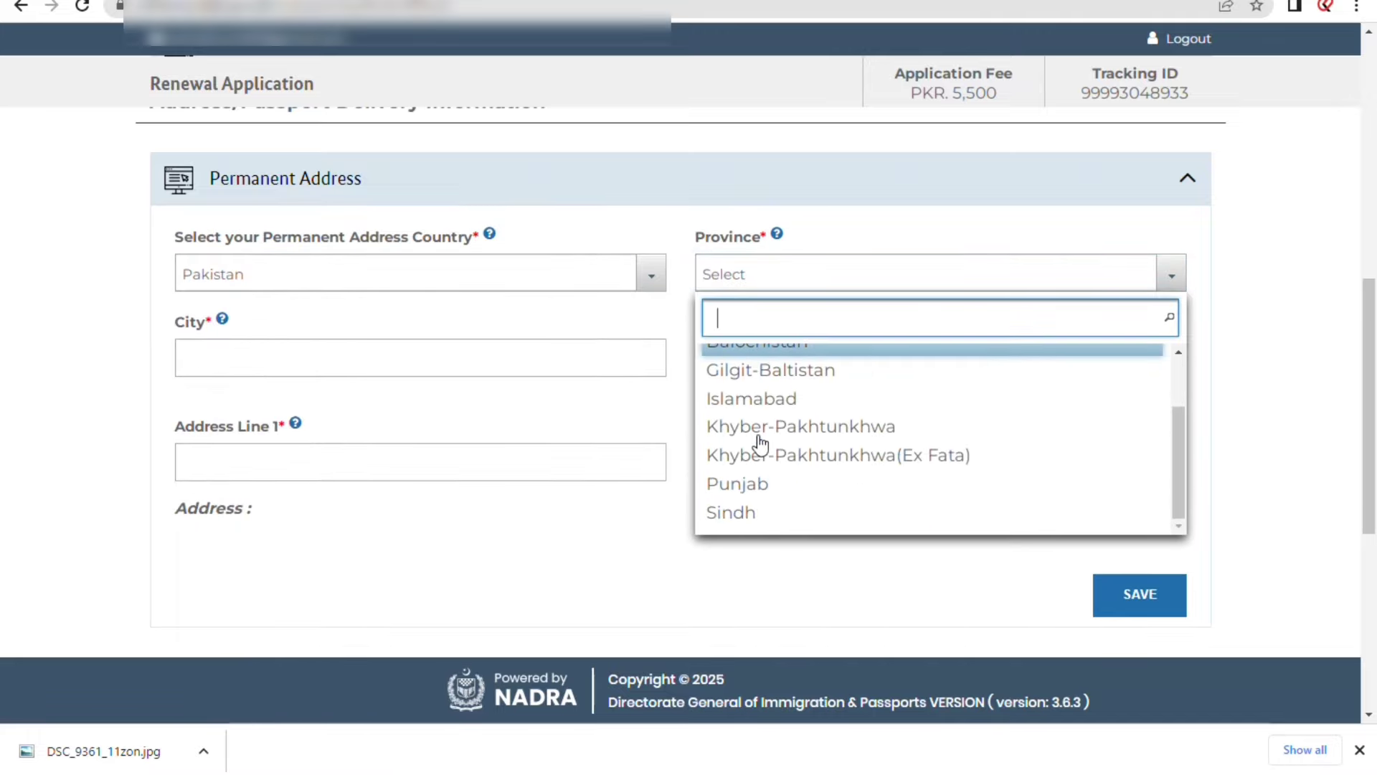
click(758, 485)
- Fill in the city, postal code and first street address line, then save the permanent address
click(223, 365)
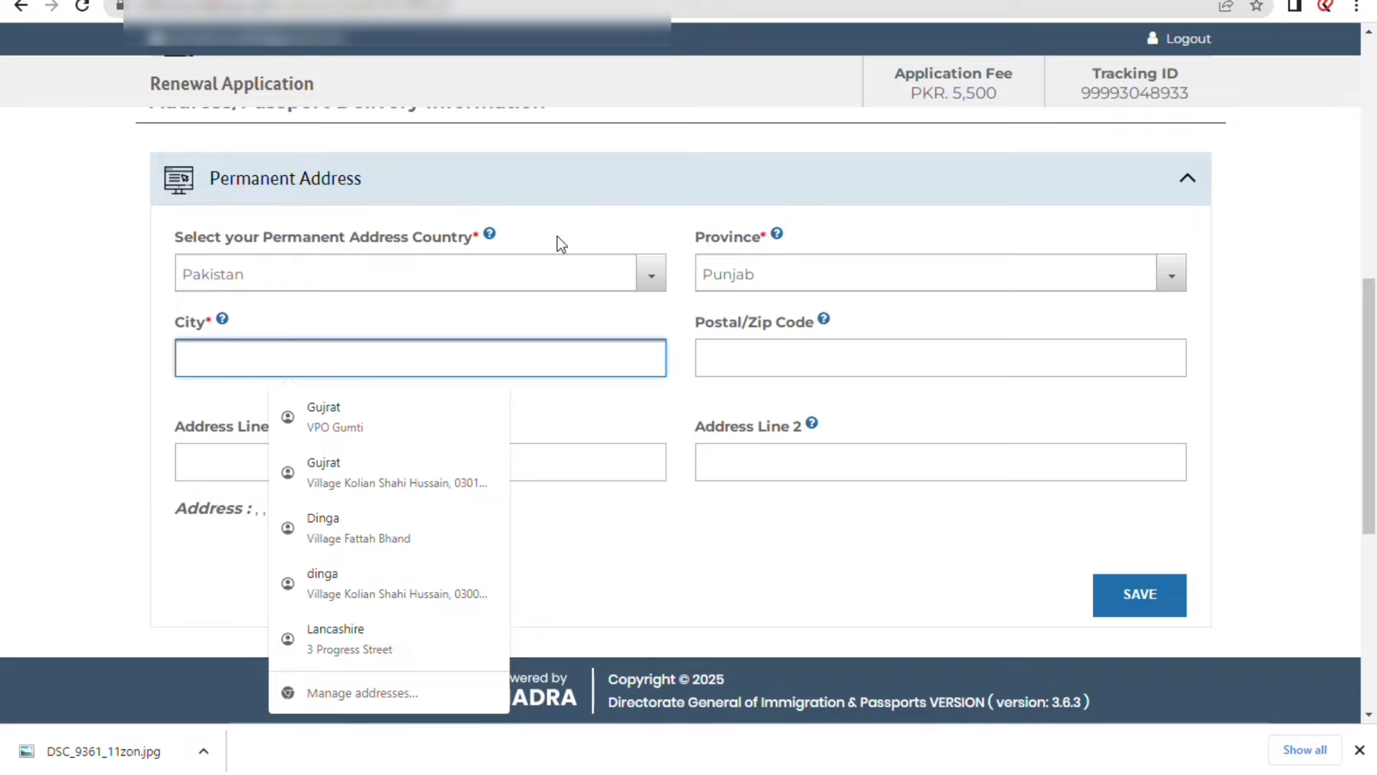
text(Gujrat)
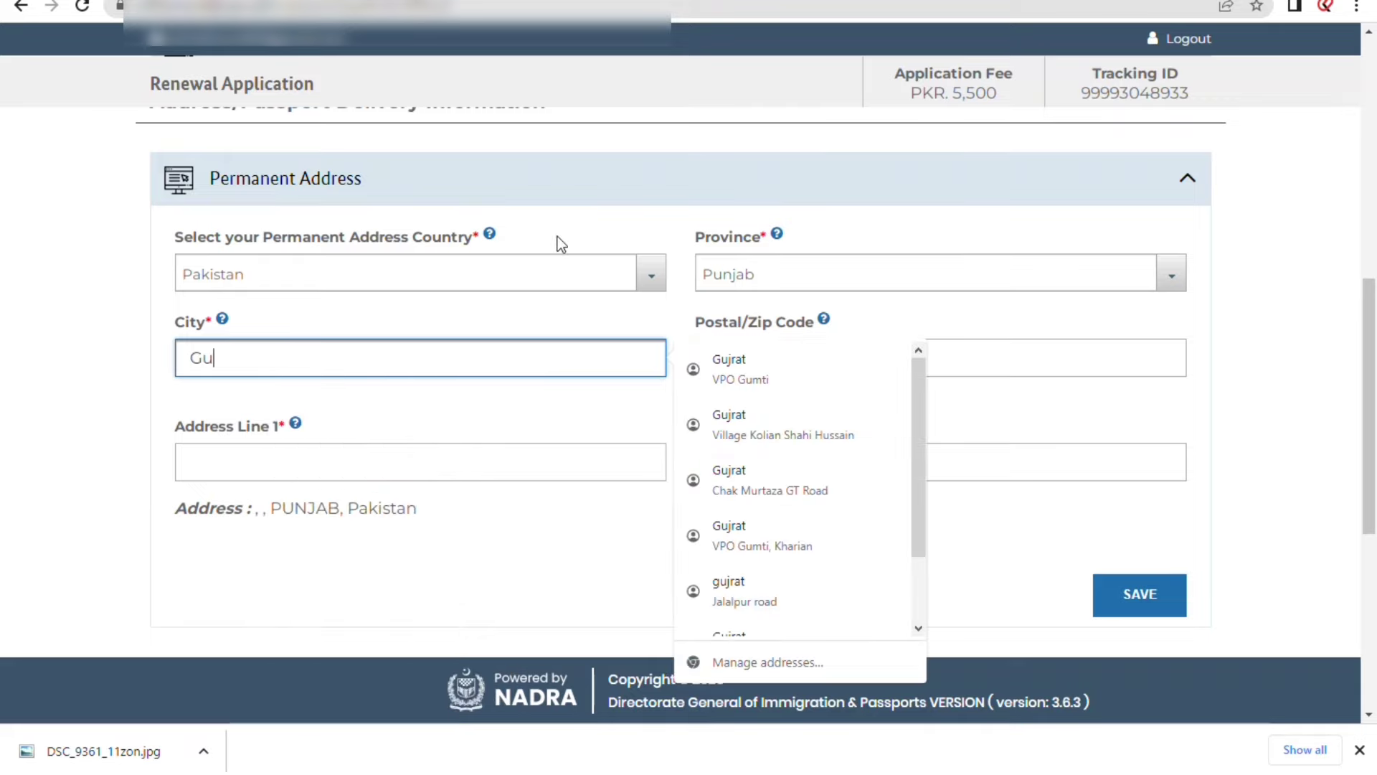
key(Tab)
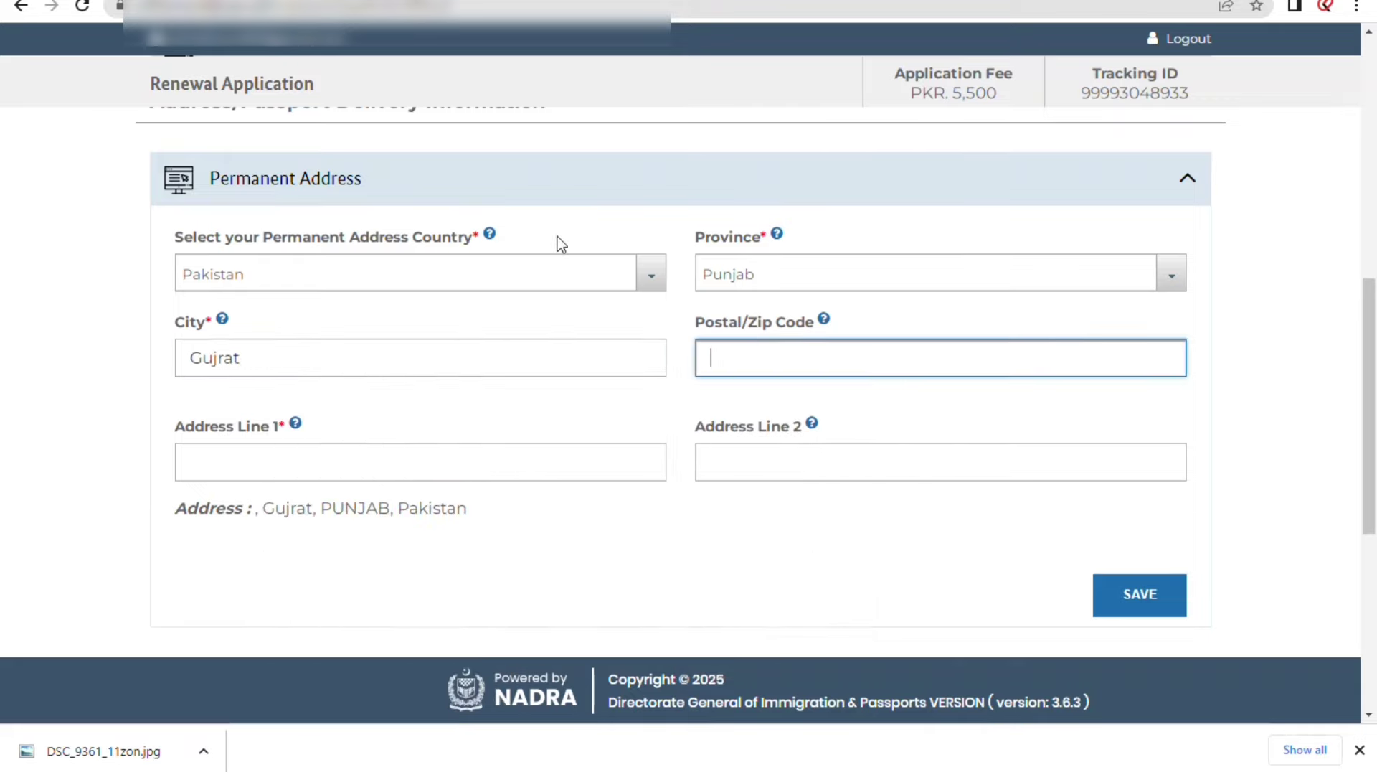
key(shift+Tab)
text(Ding)
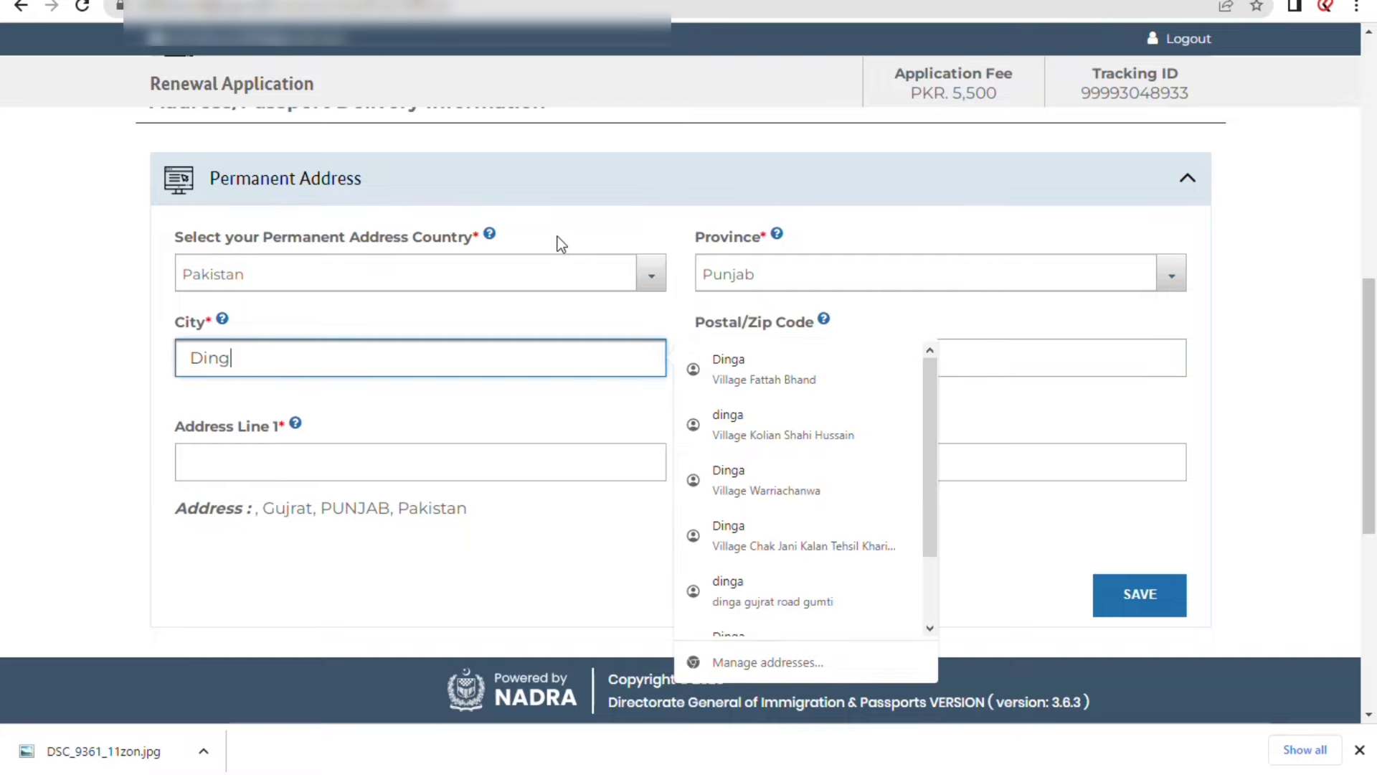
text(a)
key(Tab)
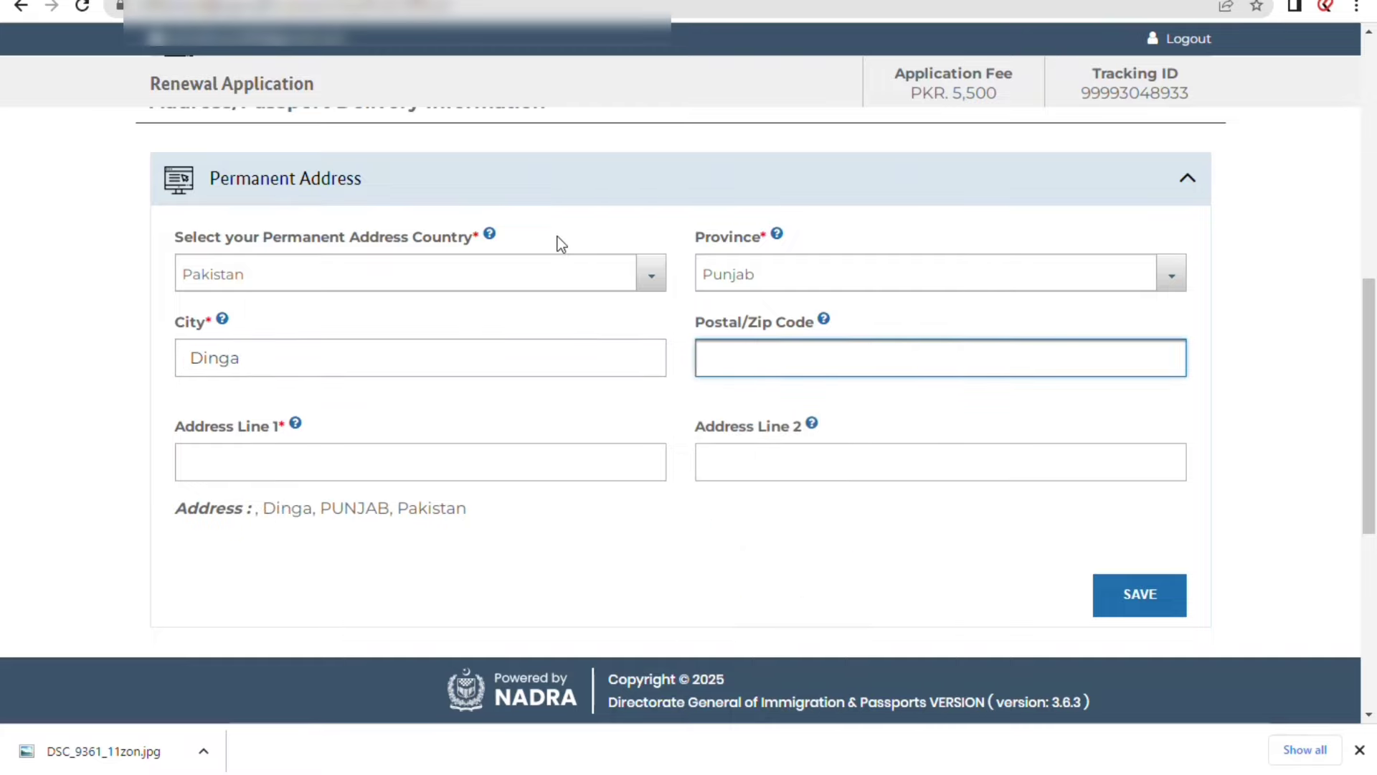
text(50280)
key(Tab)
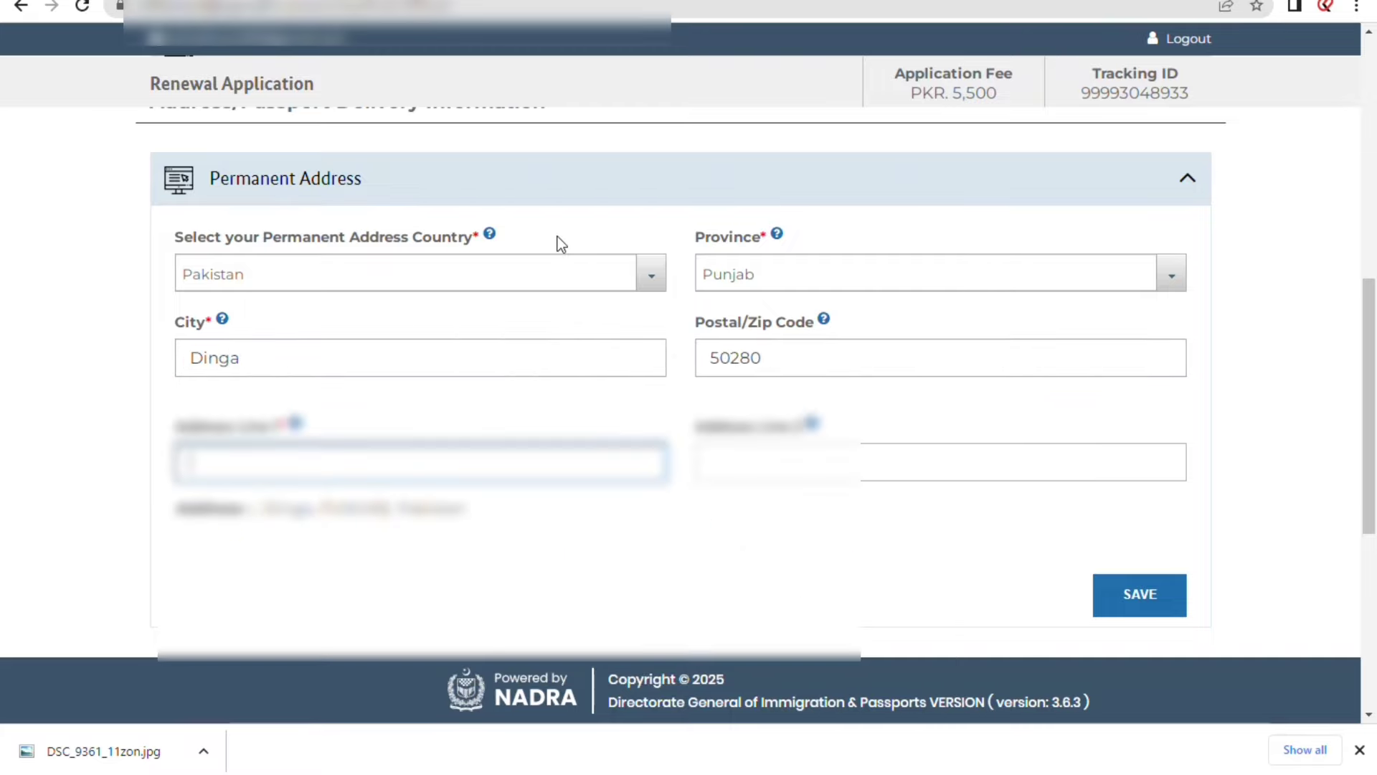
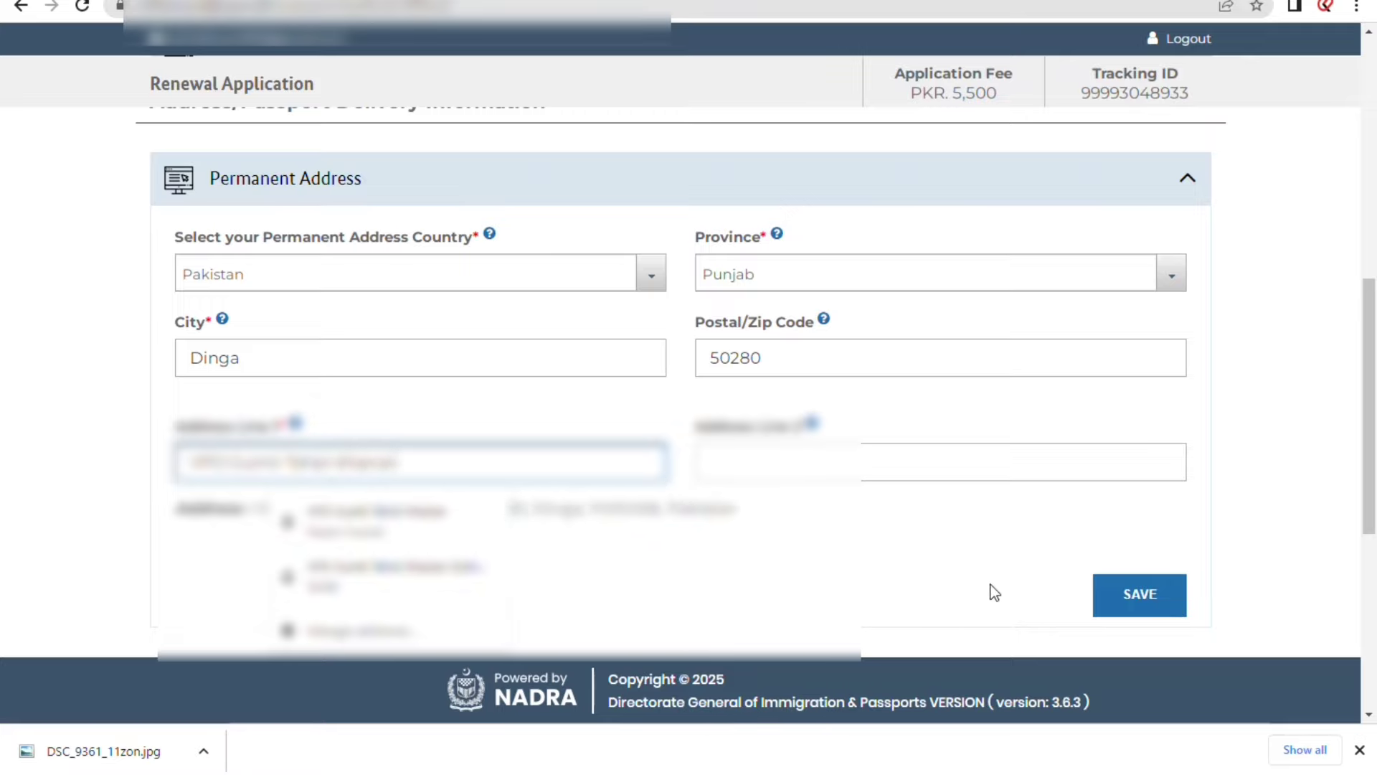
click(957, 558)
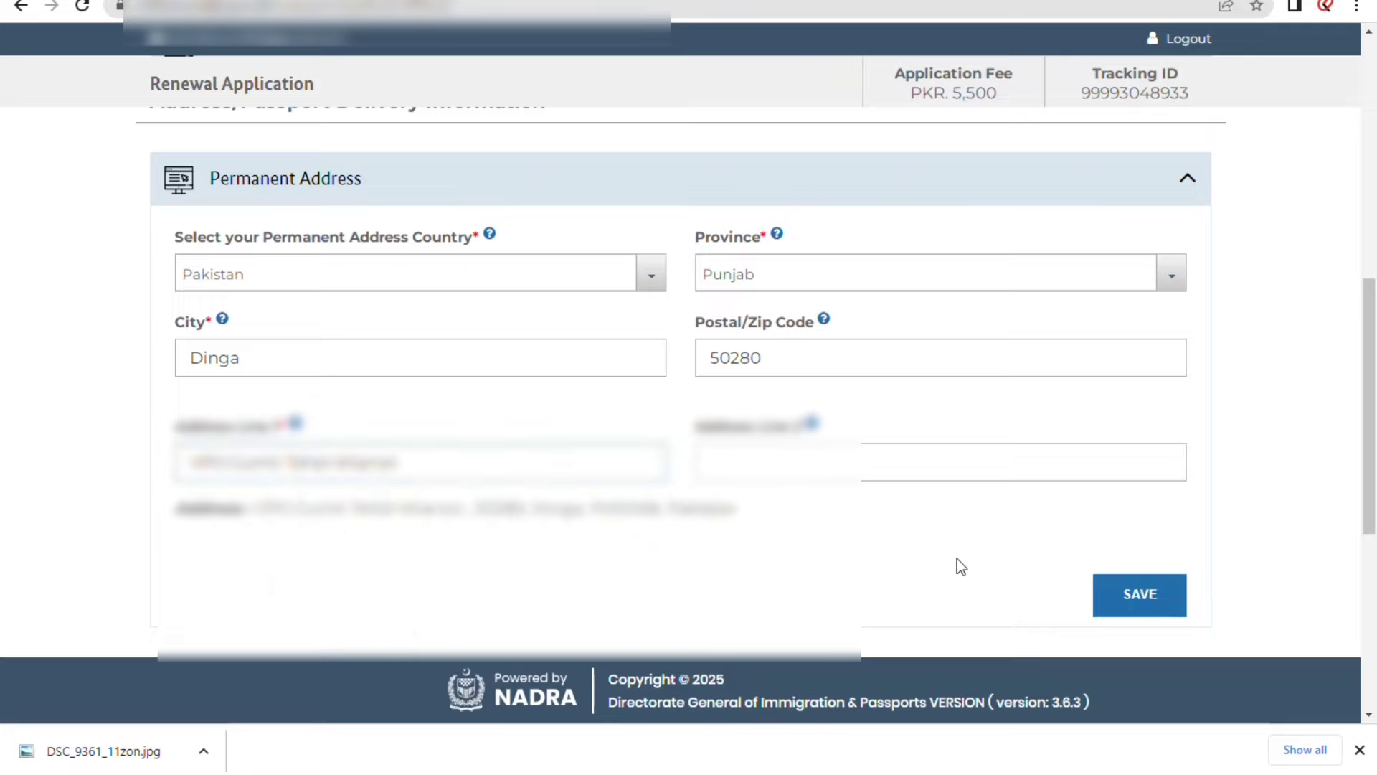
click(1101, 608)
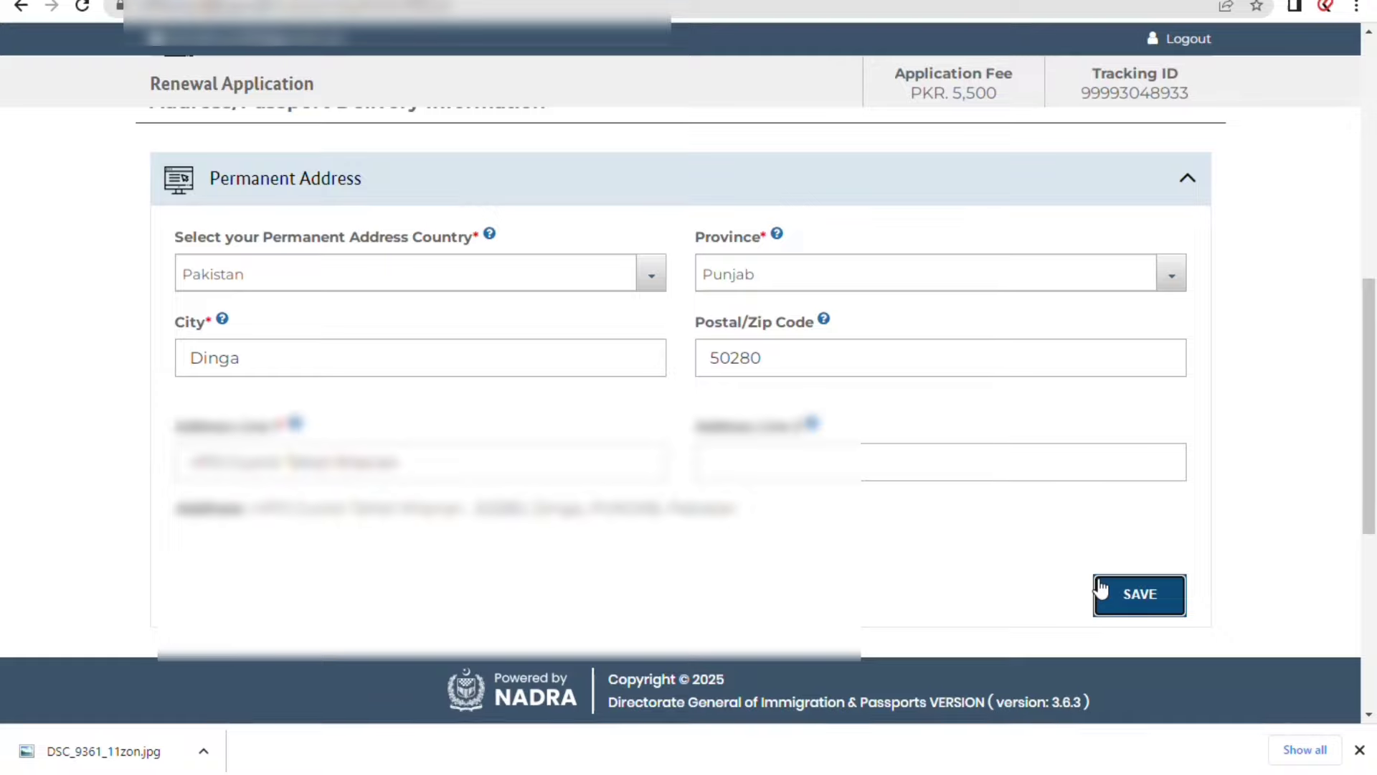
click(1139, 599)
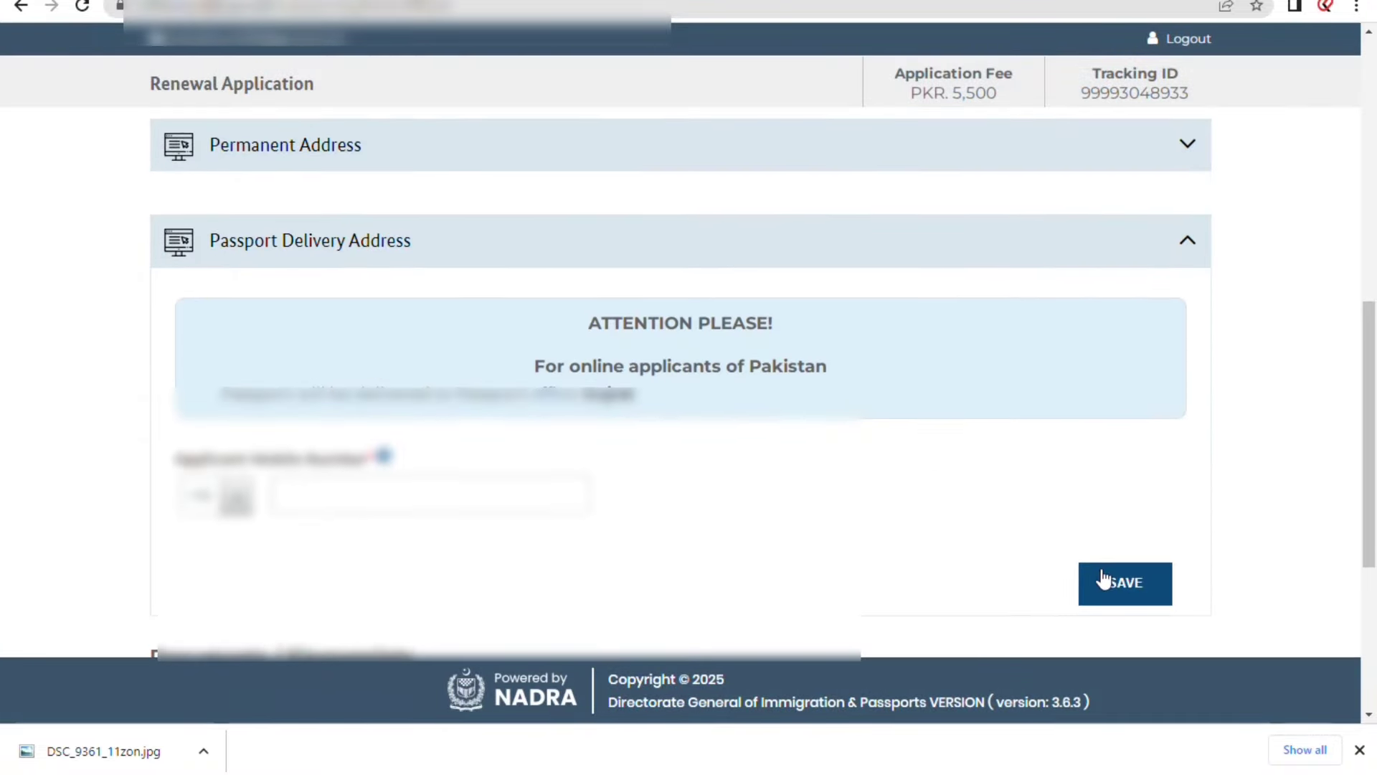
- Enter the applicant's mobile number for passport delivery and save it
scroll(1037, 514, down, 1)
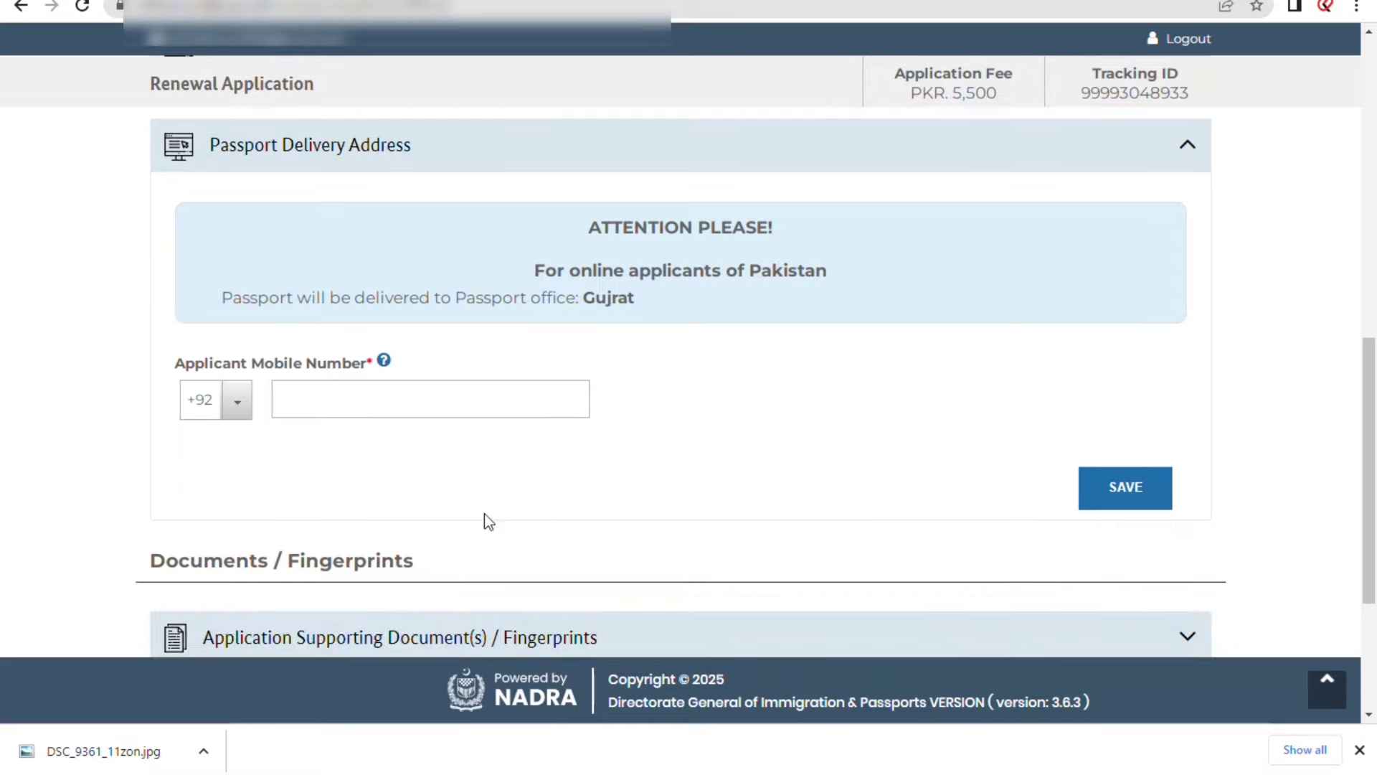
click(301, 400)
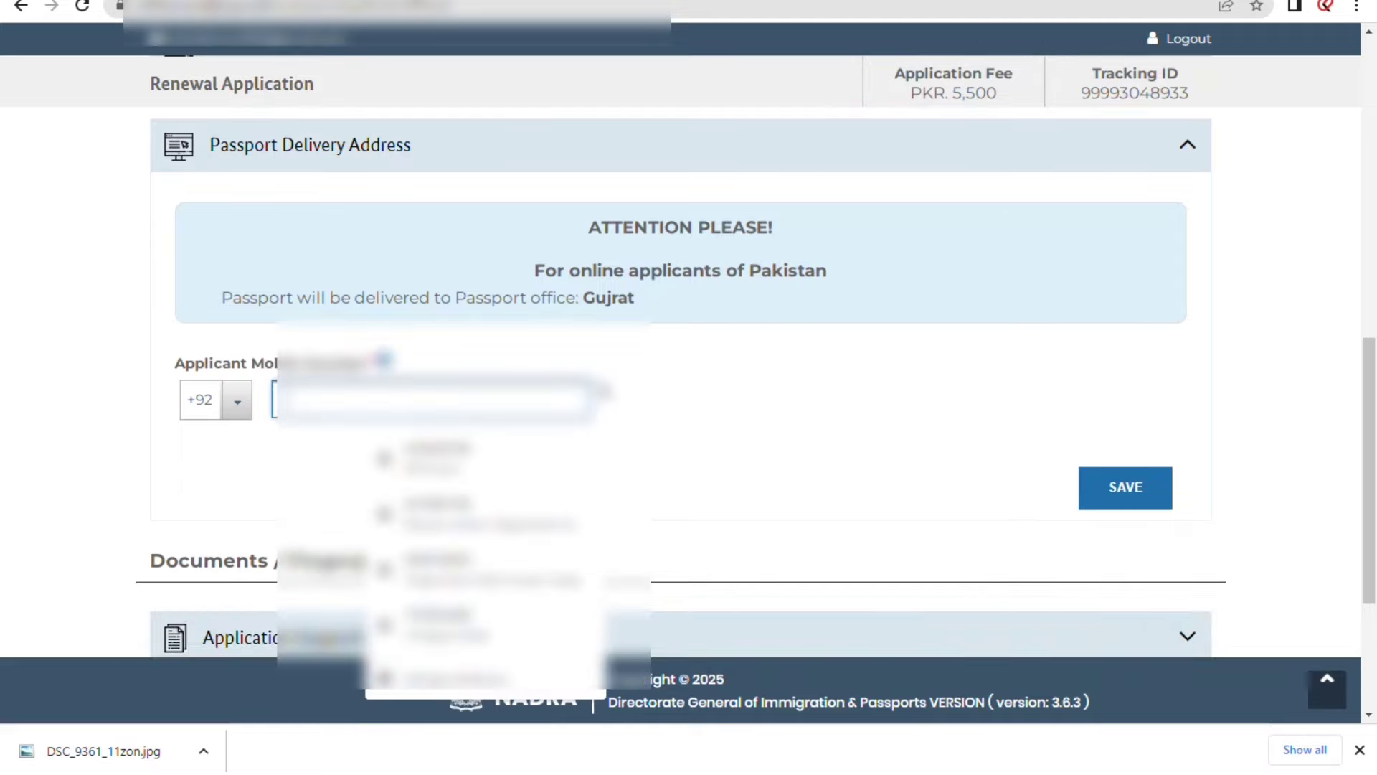
text(•••••••••)
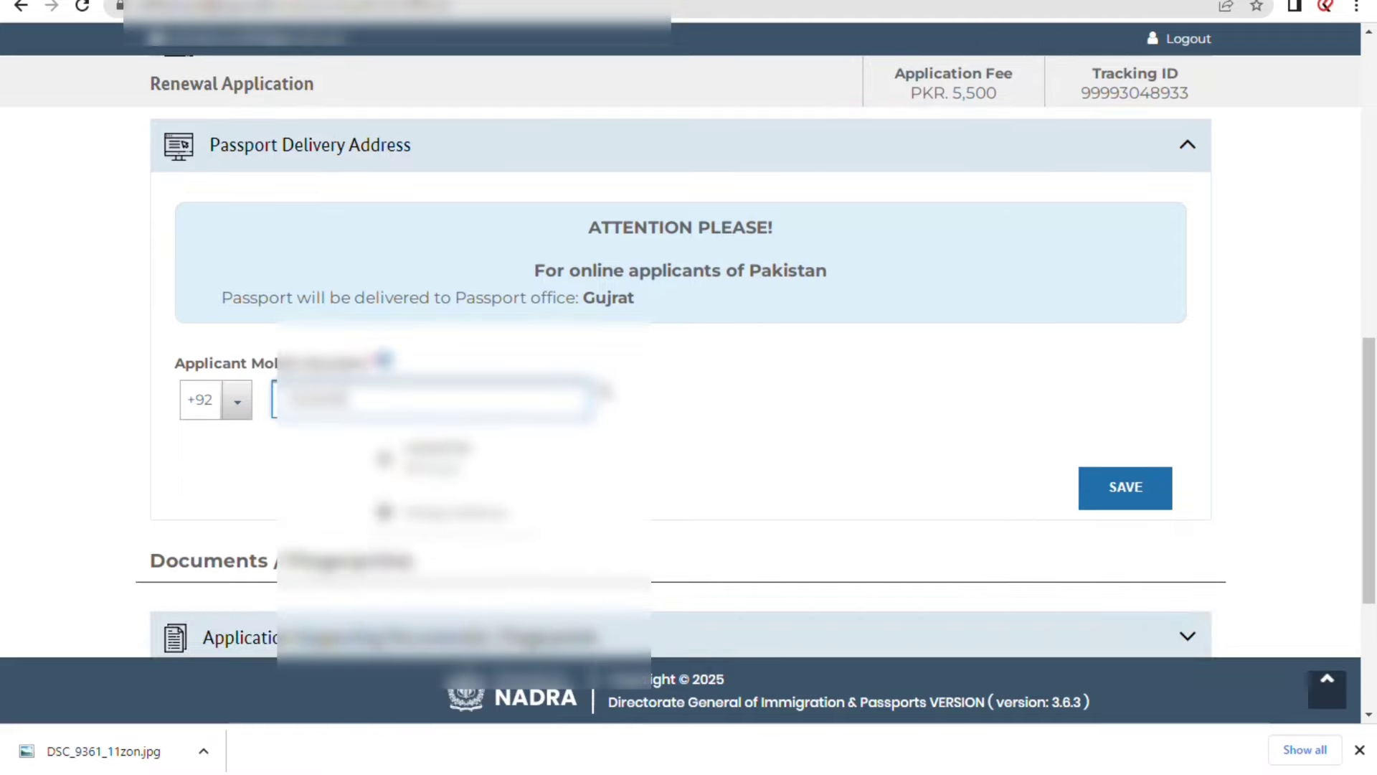
text(••)
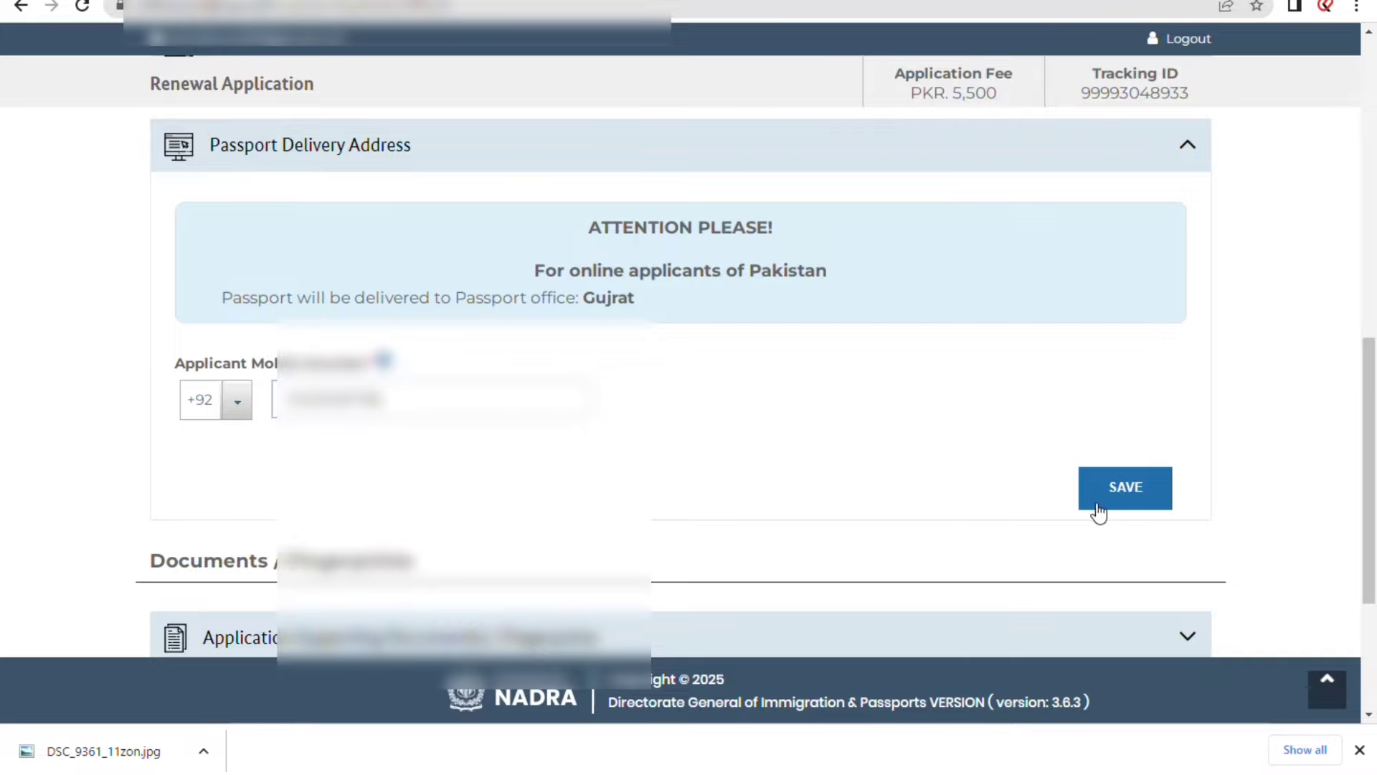
click(1154, 496)
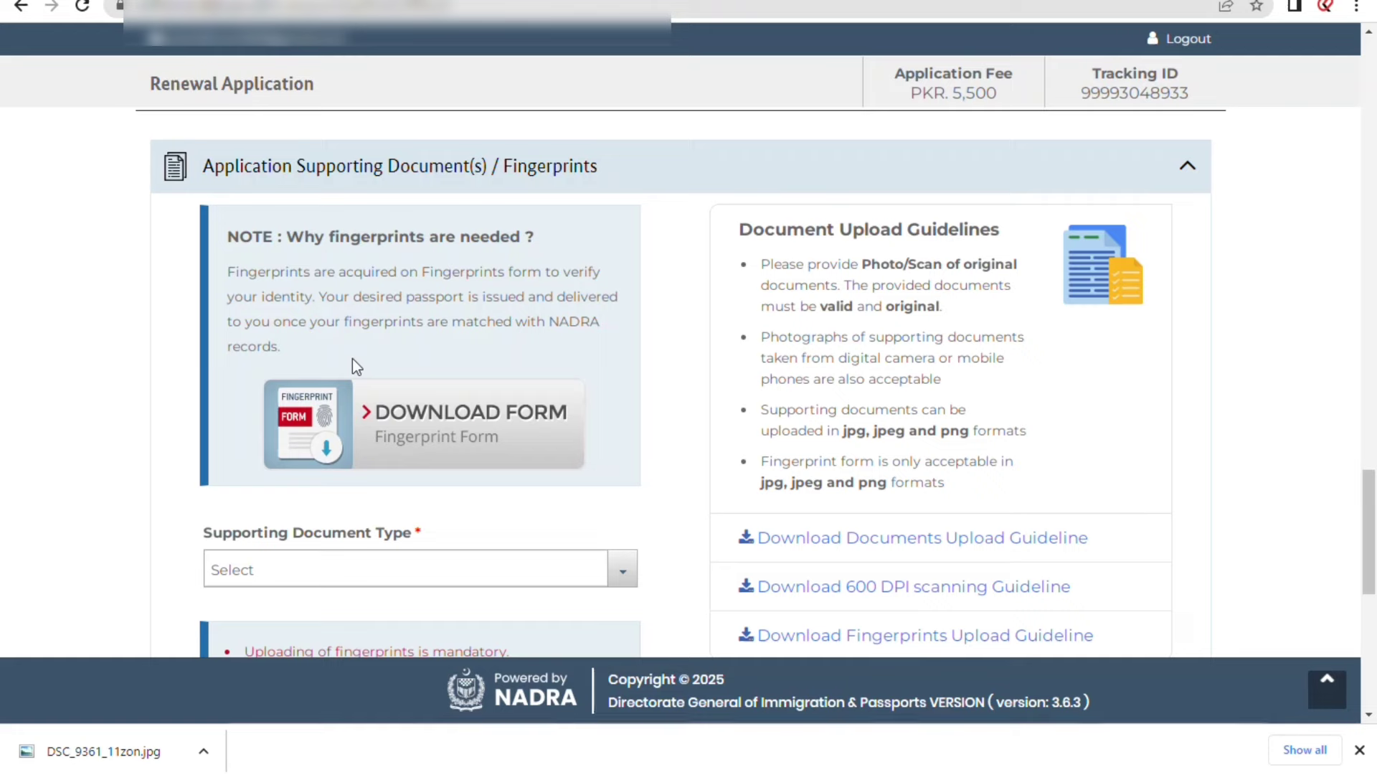
- Download the fingerprint form
click(411, 336)
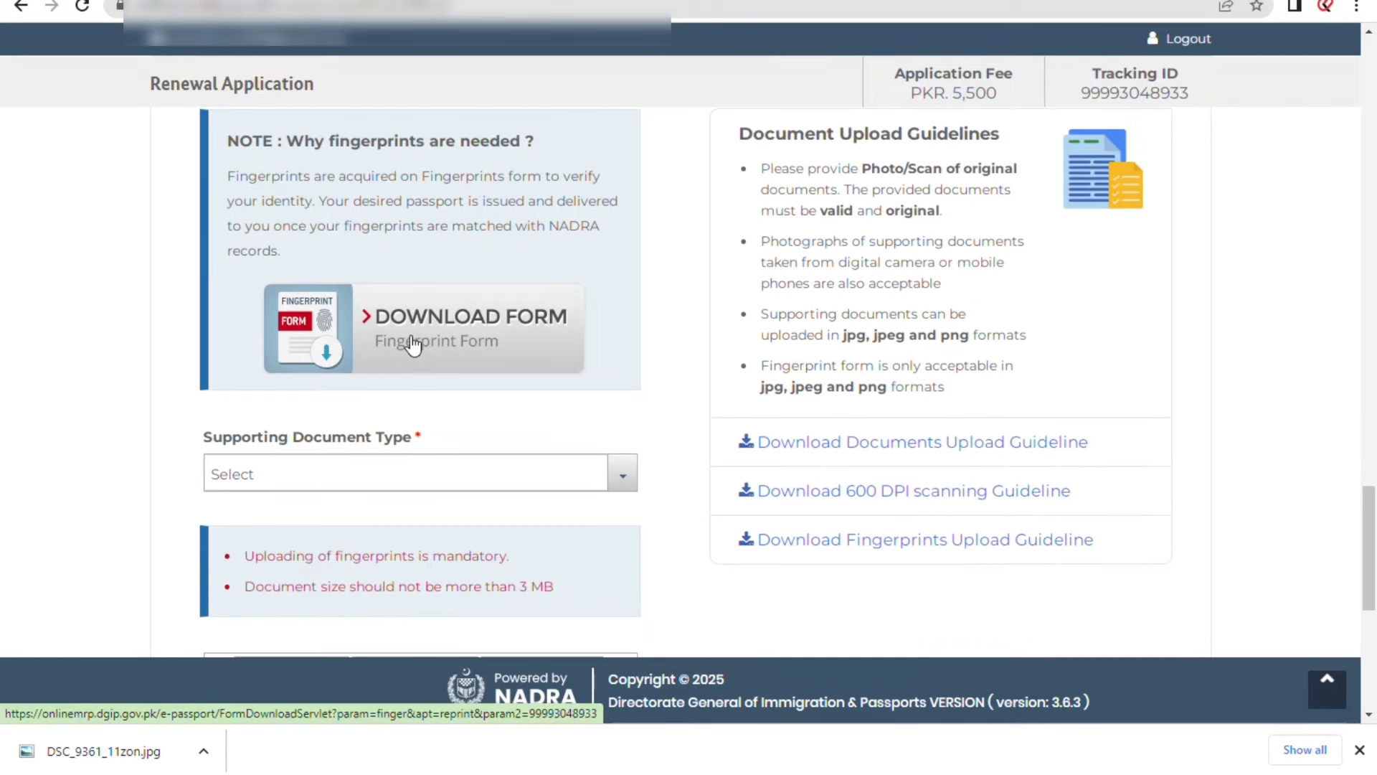
scroll(678, 369, down, 5)
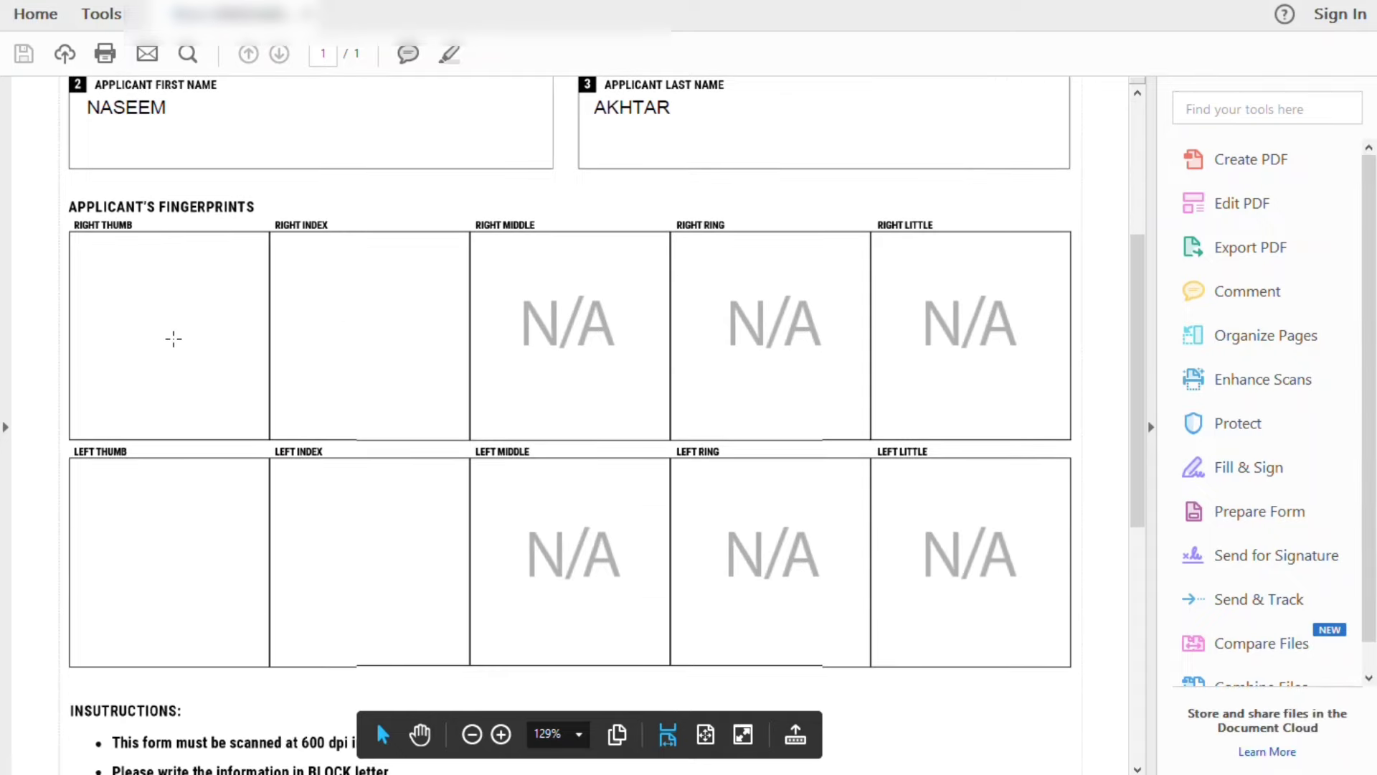
click(170, 332)
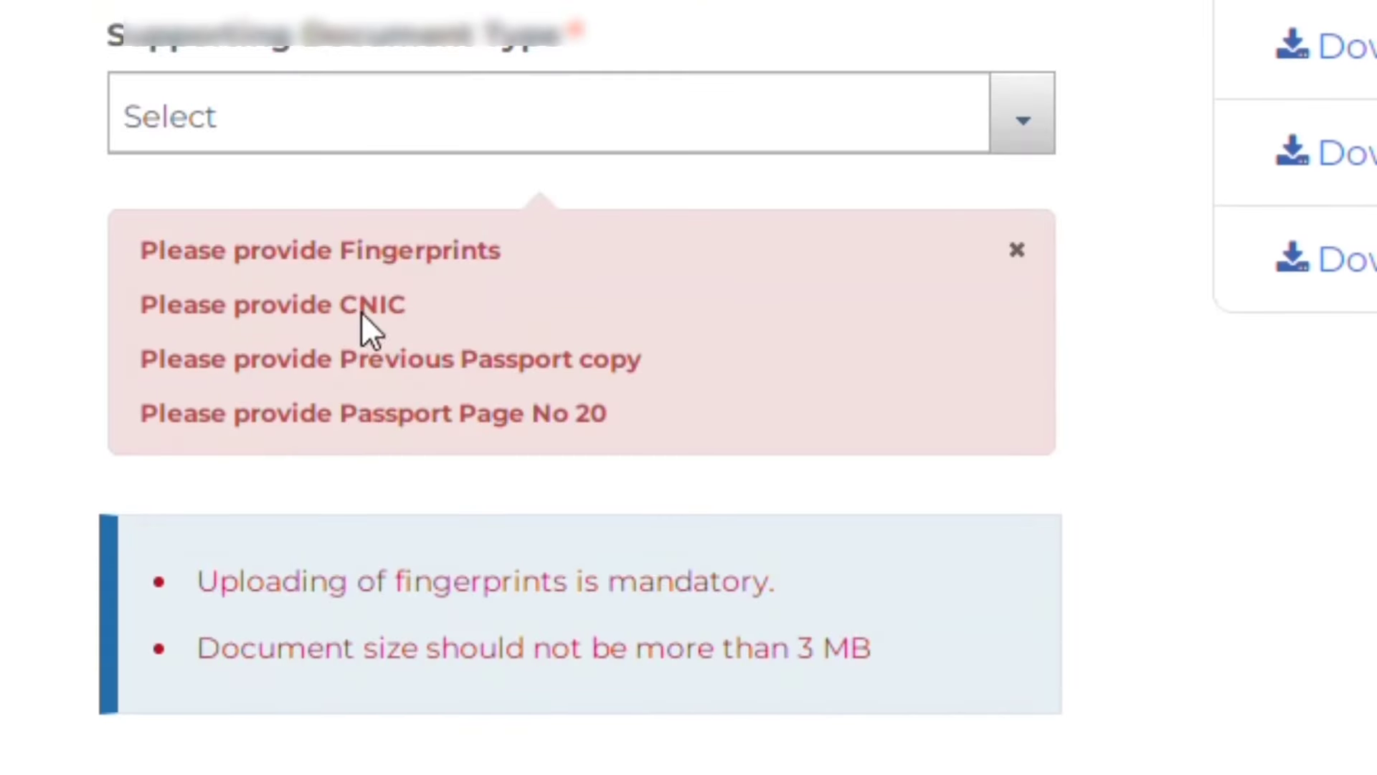
drag(175, 258, 425, 252)
scroll(191, 296, up, 1)
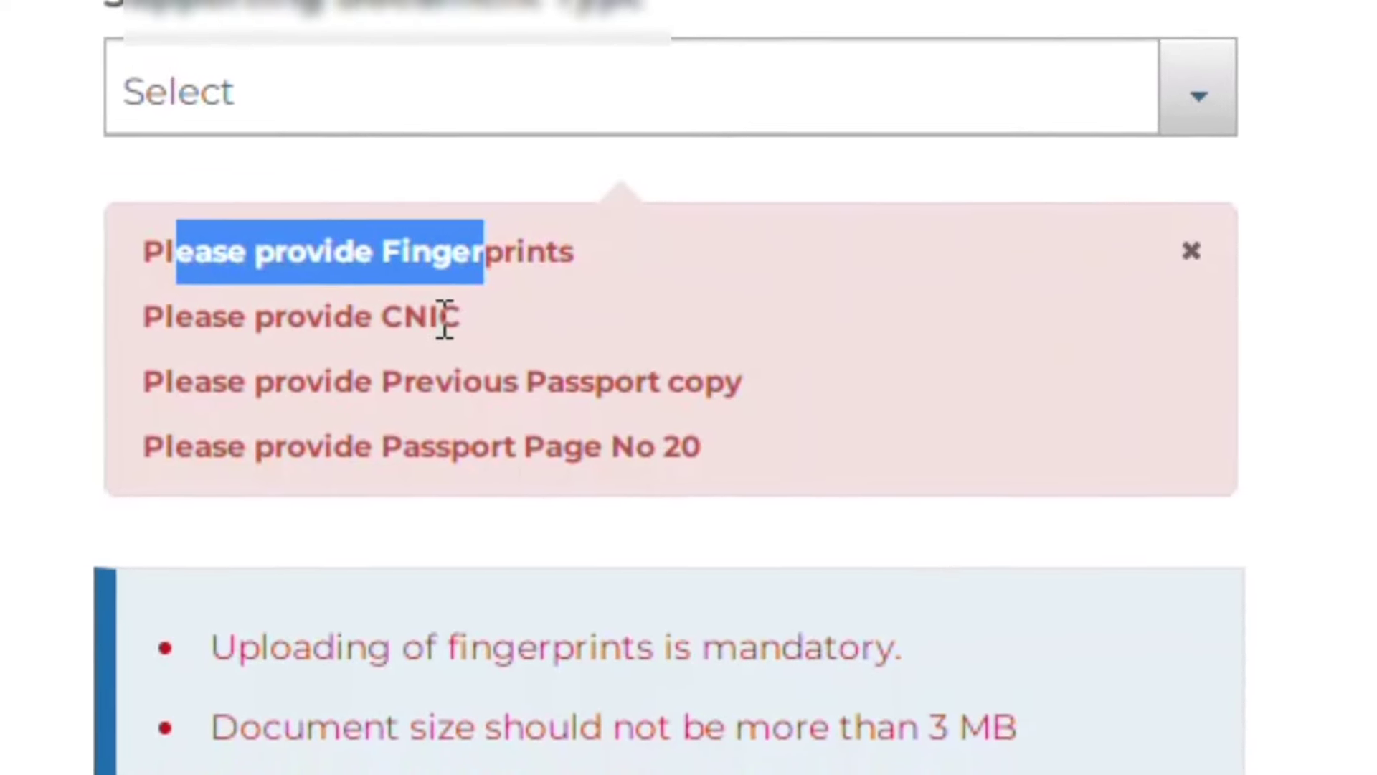
click(445, 323)
double_click(430, 323)
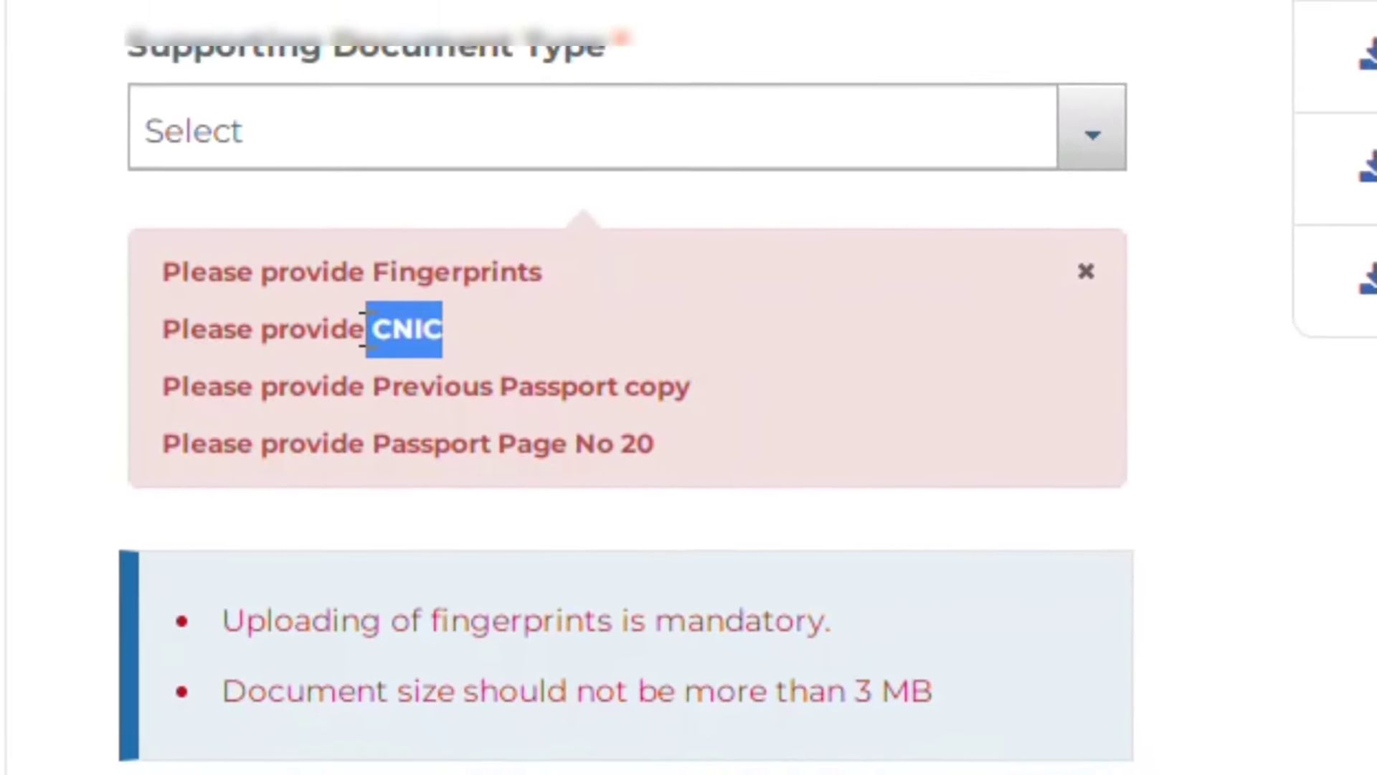
click(284, 381)
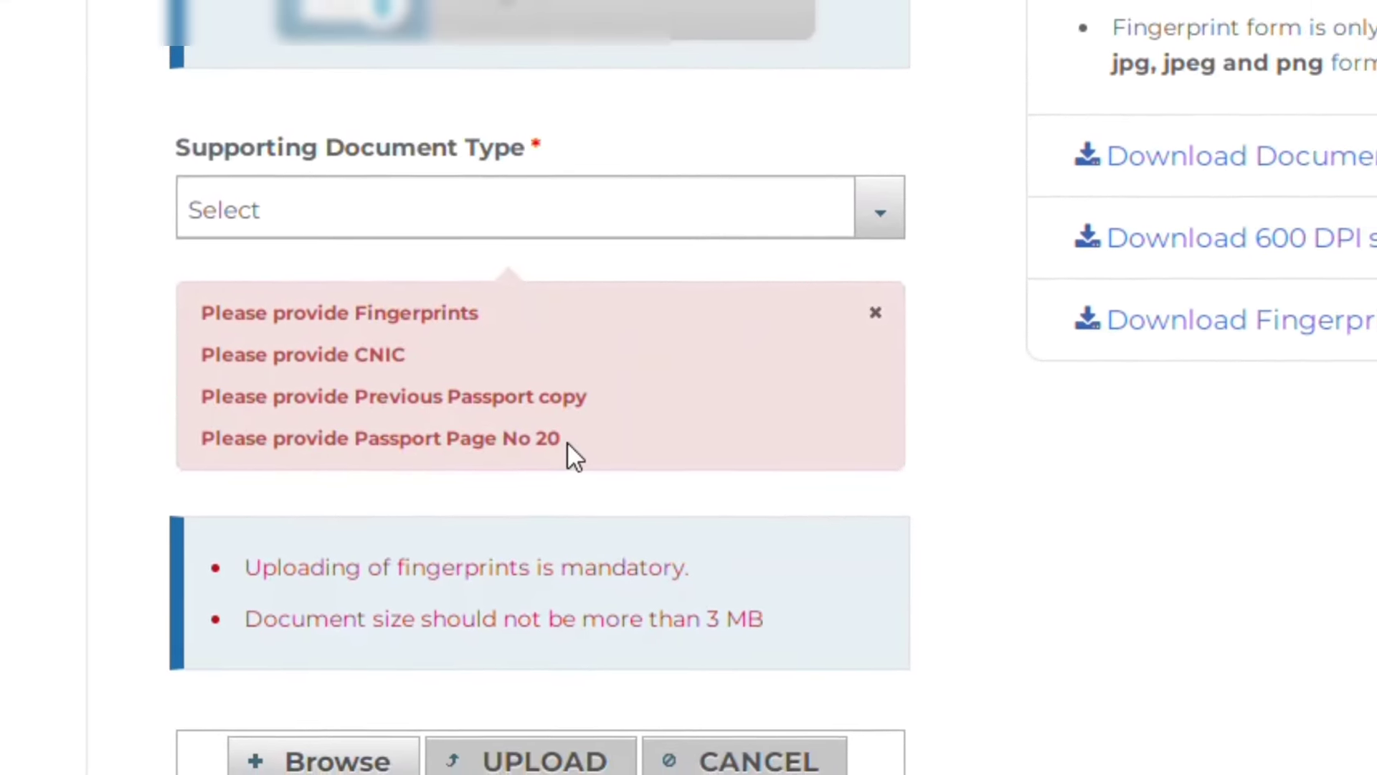
drag(587, 442, 308, 448)
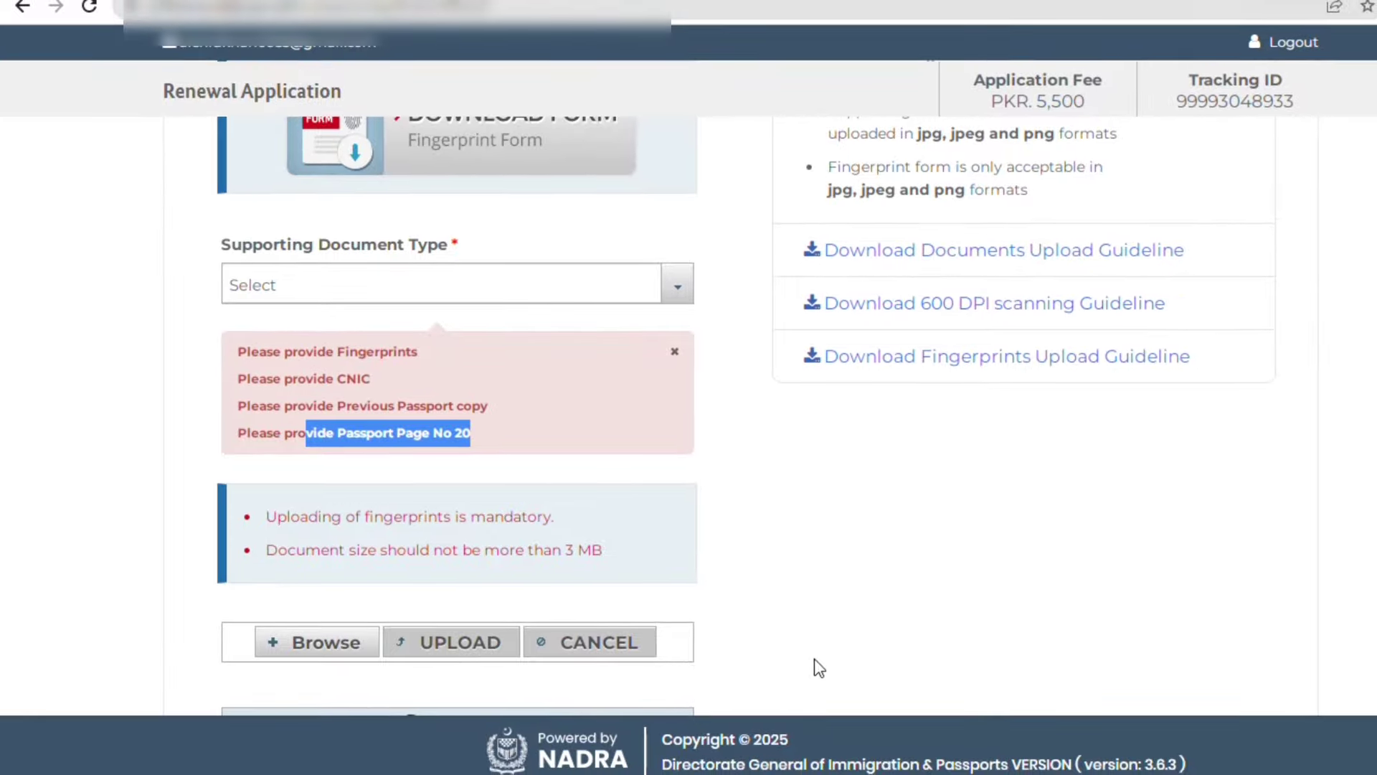
click(786, 703)
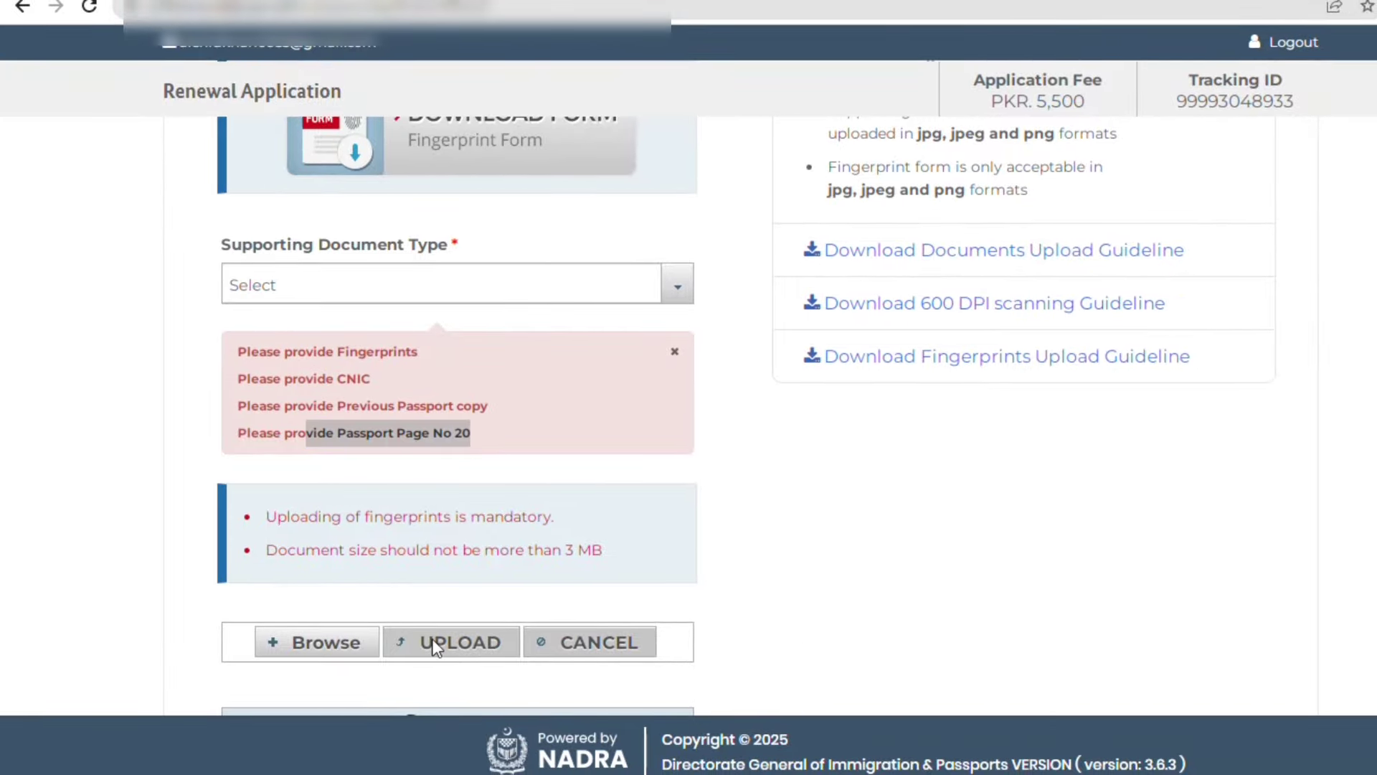
- Attach Scan_0001 and set the supporting document type to Copy of CNIC/NICOP
click(278, 648)
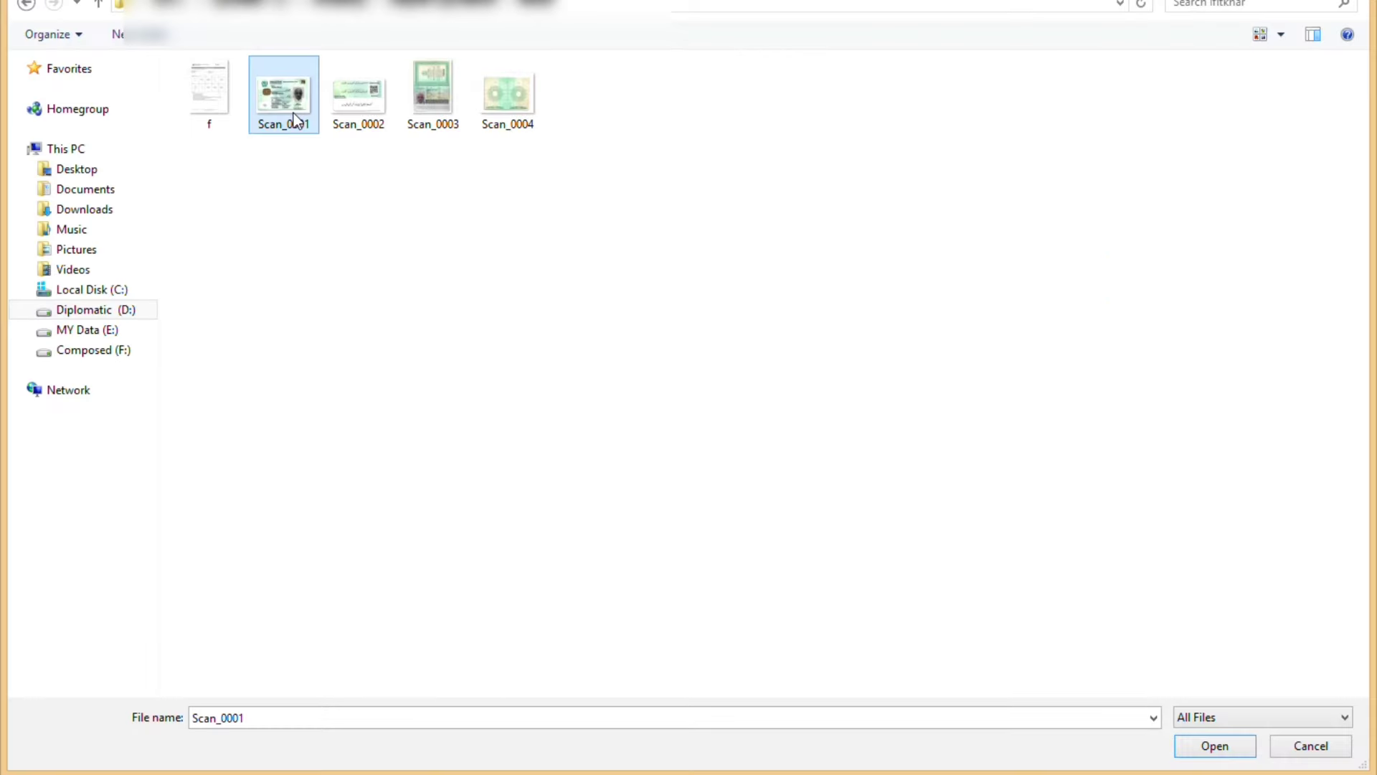
click(1215, 744)
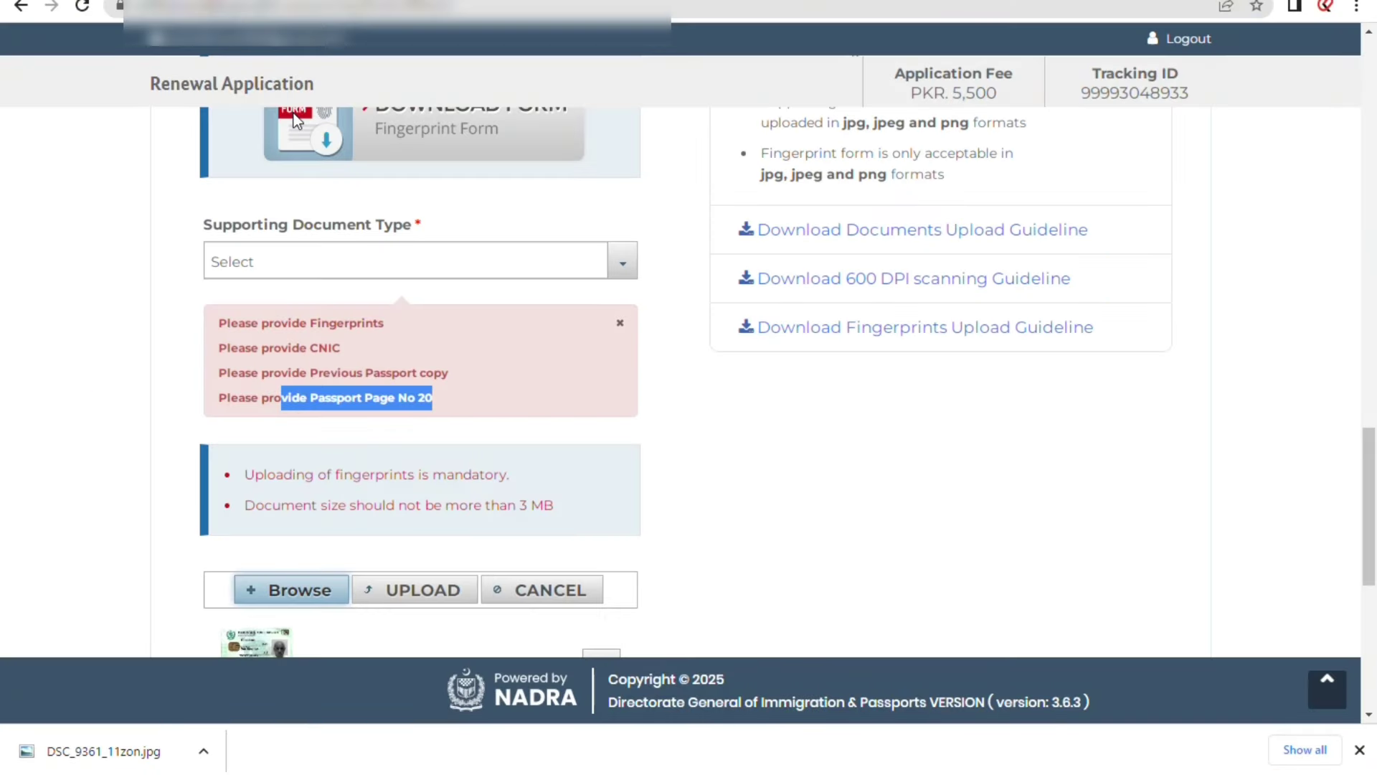
scroll(403, 442, down, 3)
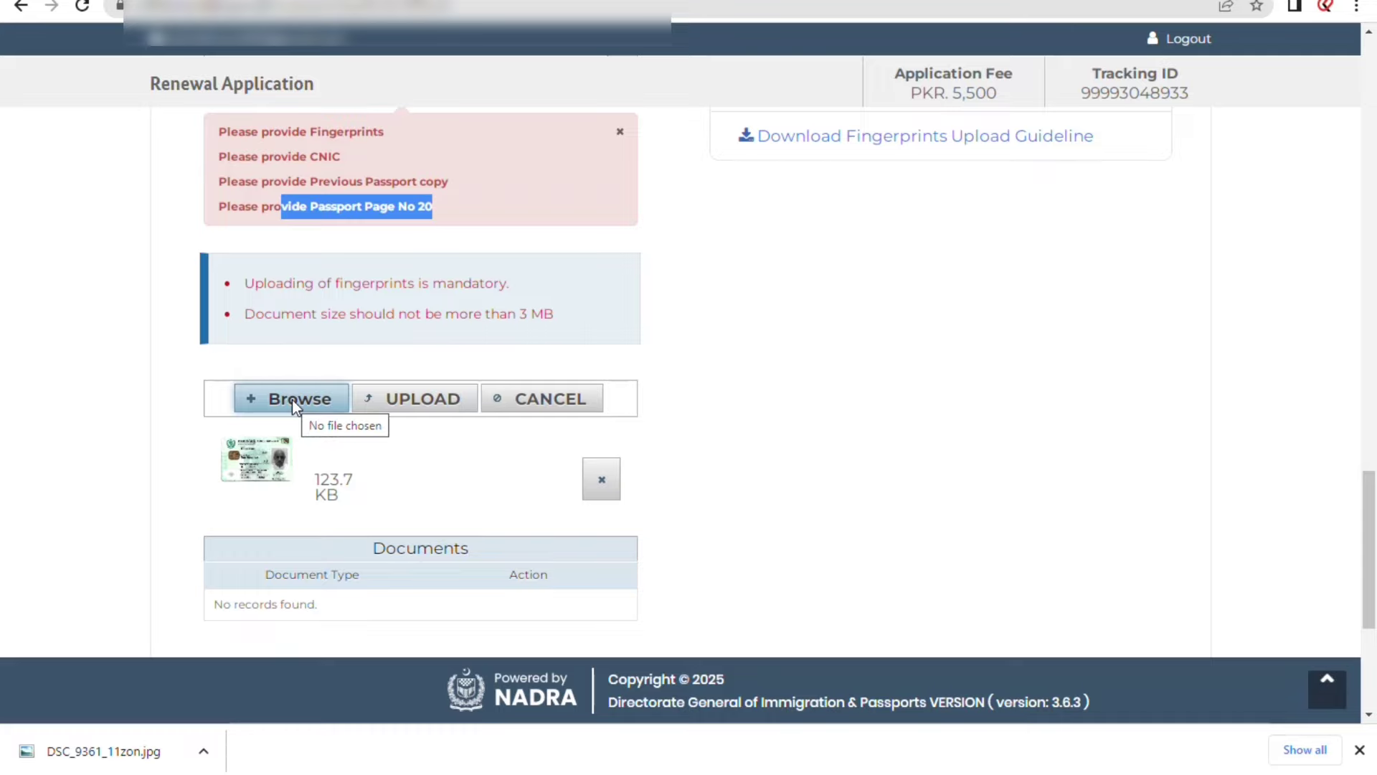
scroll(291, 399, up, 3)
click(397, 271)
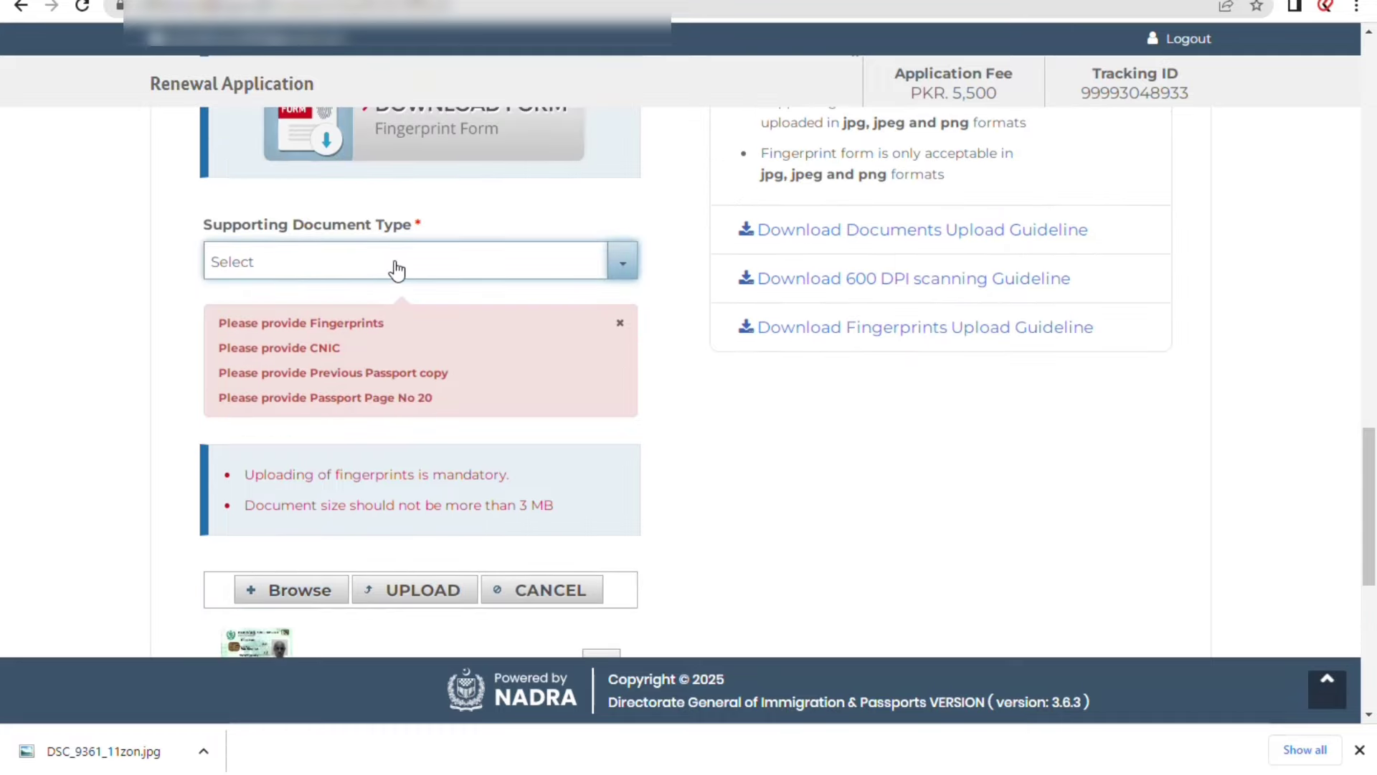
click(397, 271)
click(320, 406)
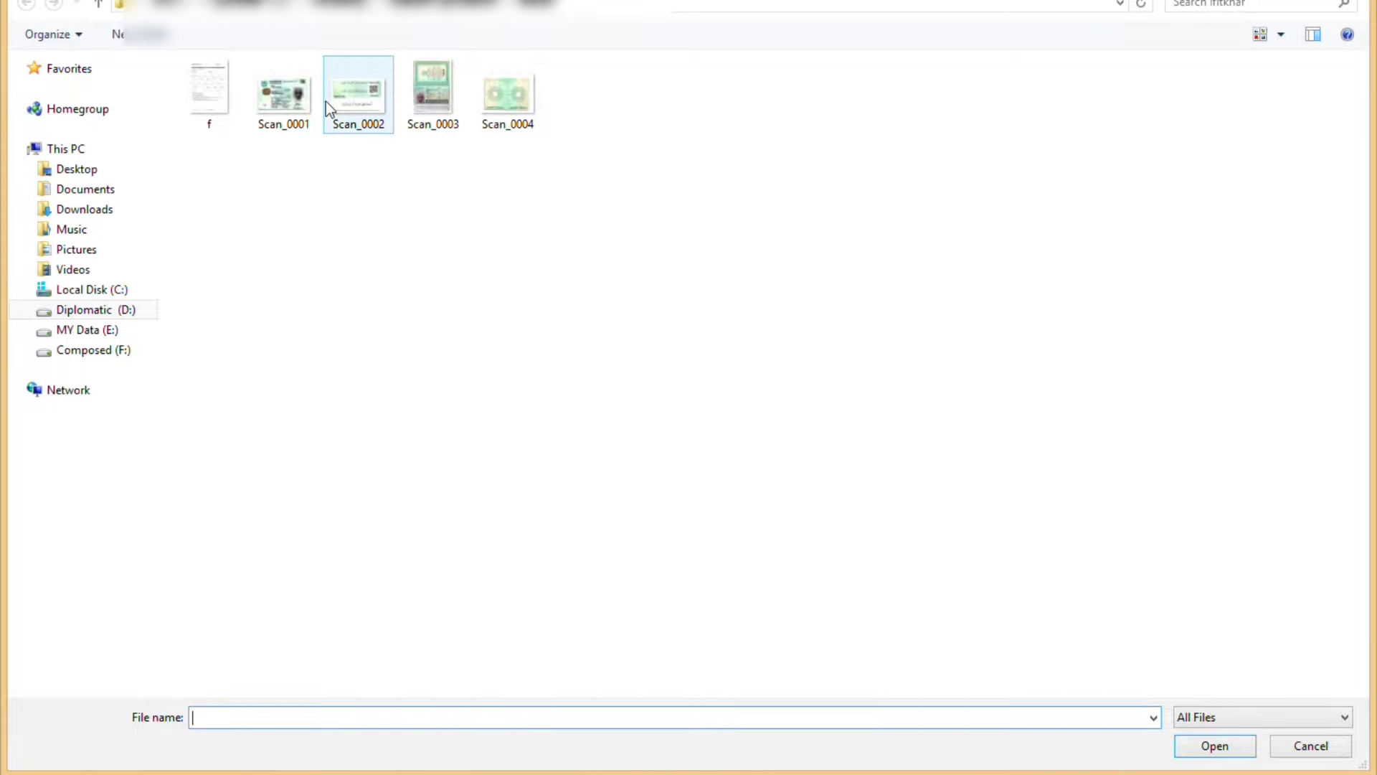
- Select both Scan_0001 and Scan_0002 and upload them as CNIC copies
double_click(340, 97)
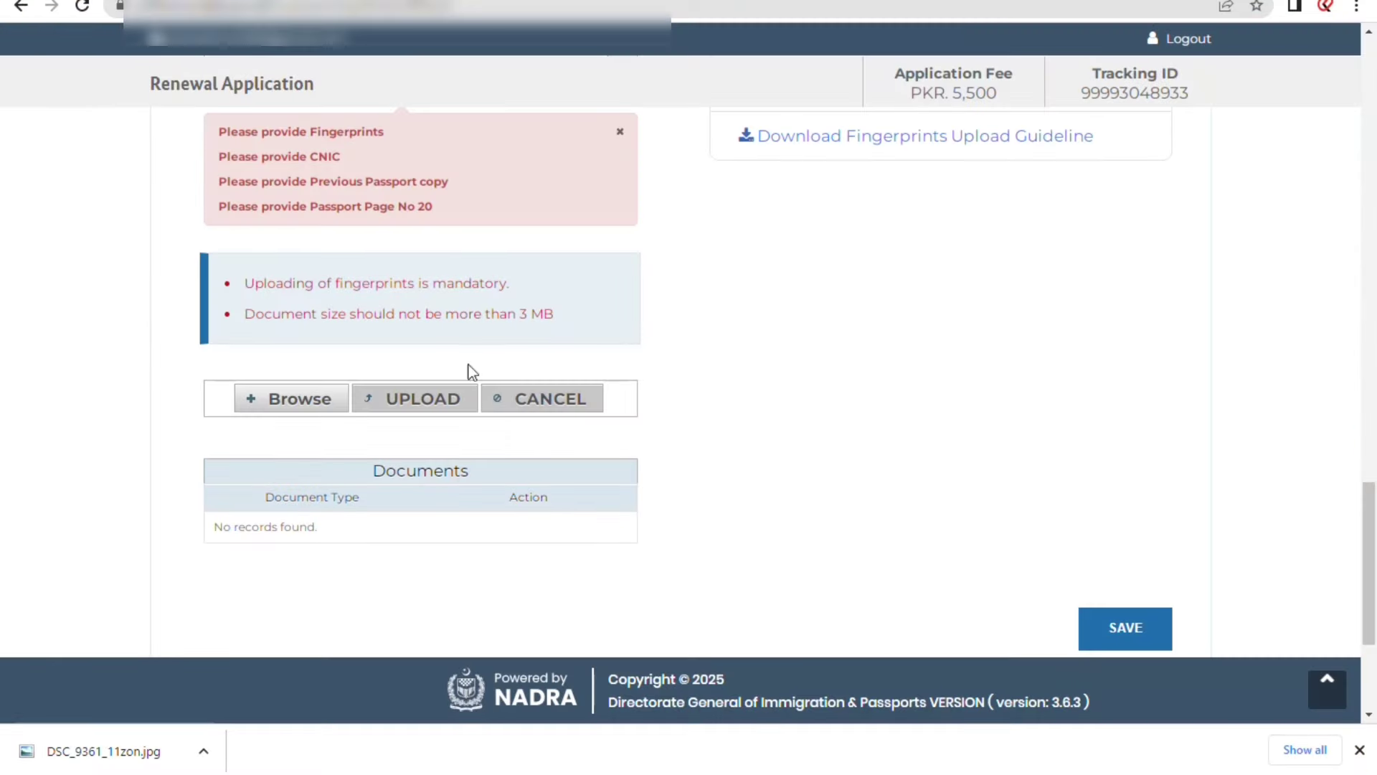
click(297, 399)
click(312, 104)
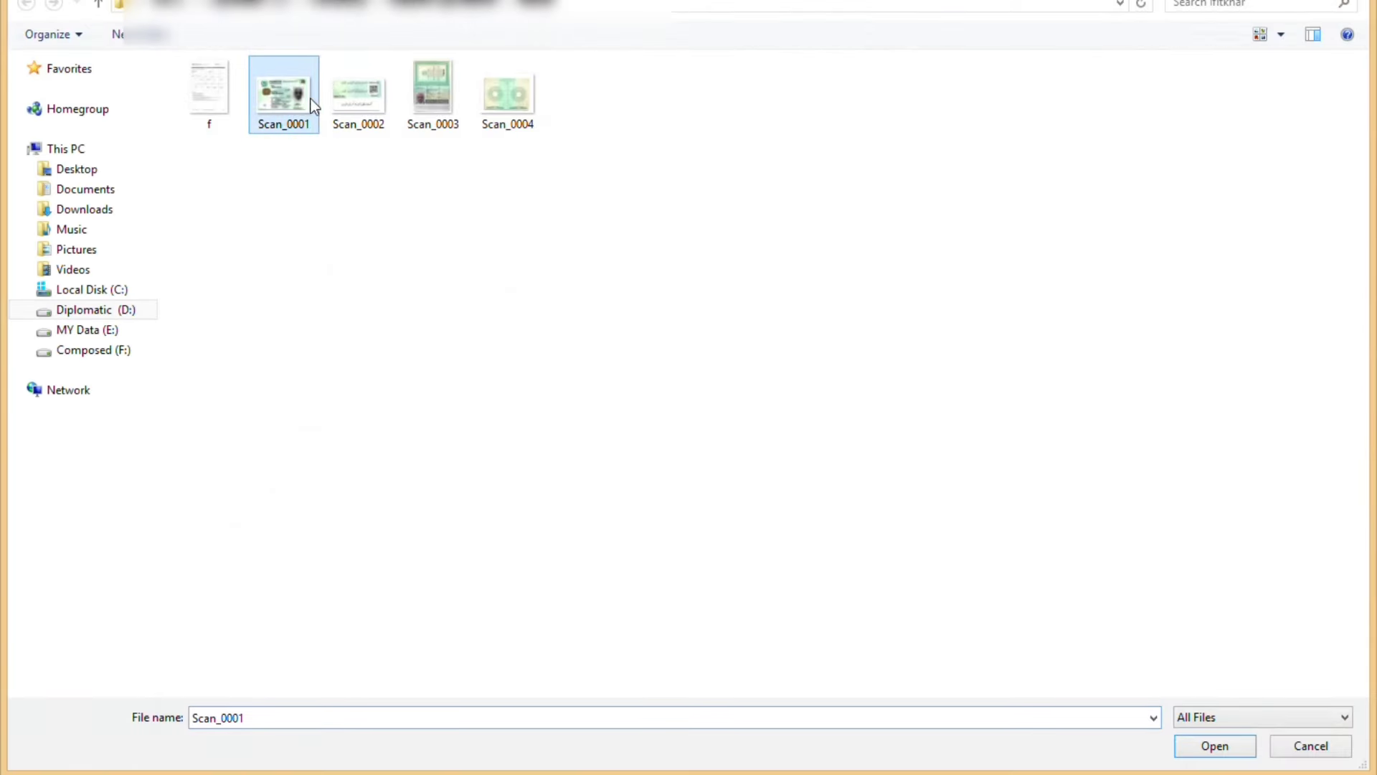
ctrl+click(370, 104)
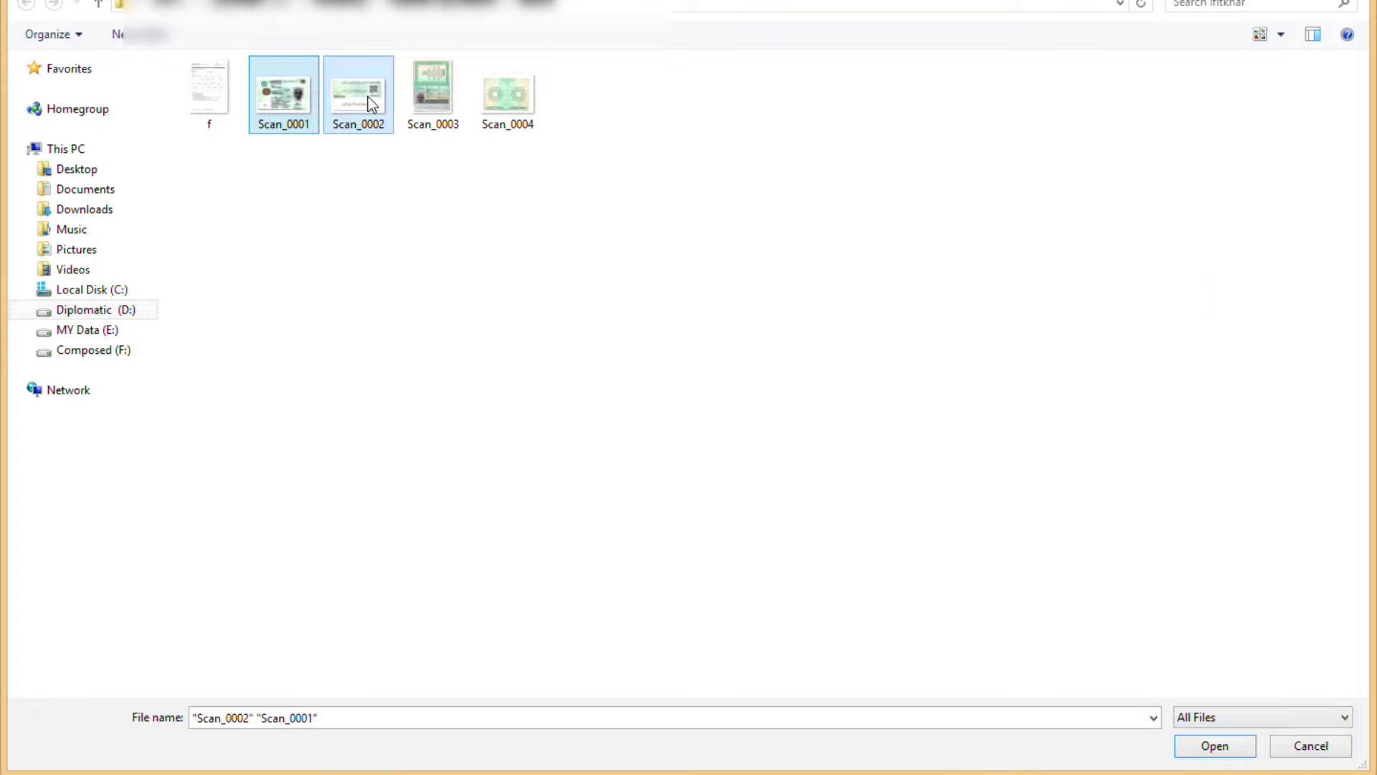
key(Return)
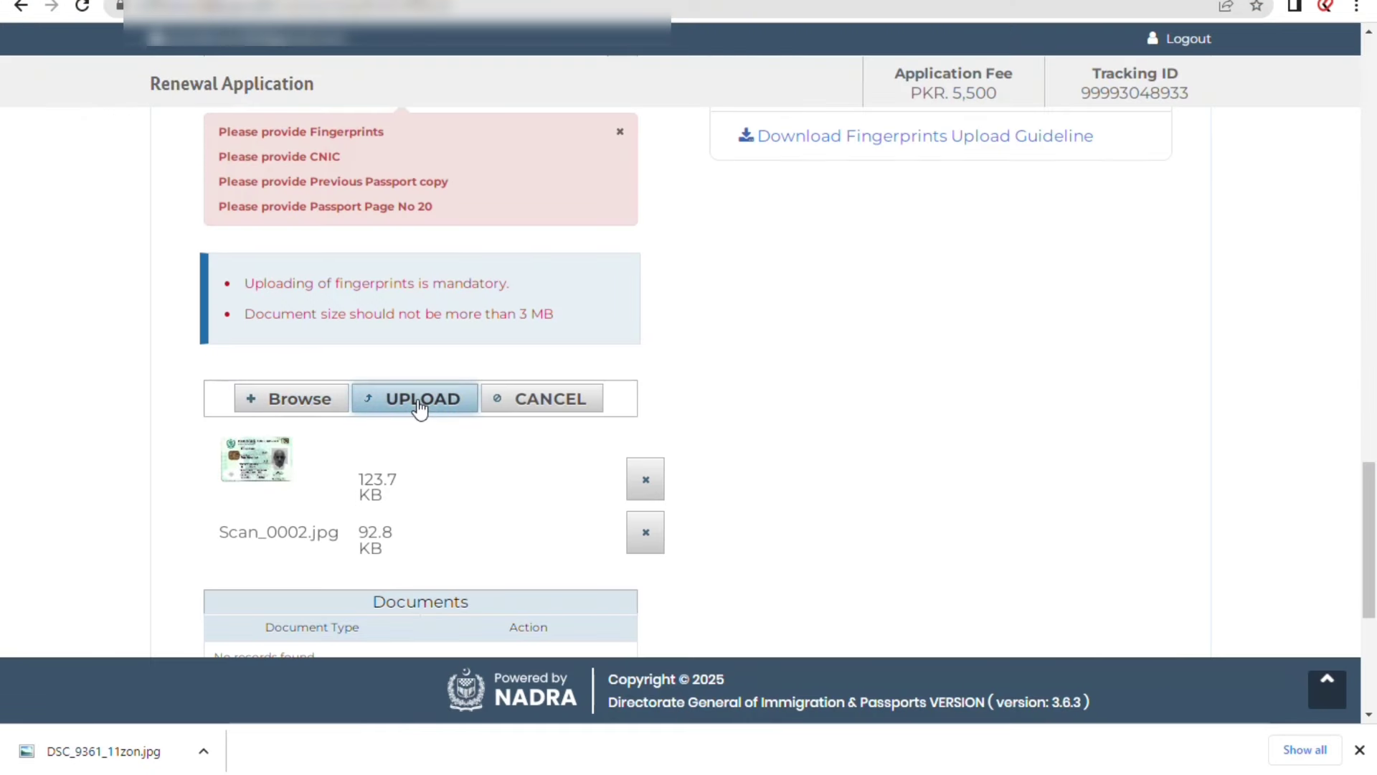
click(419, 402)
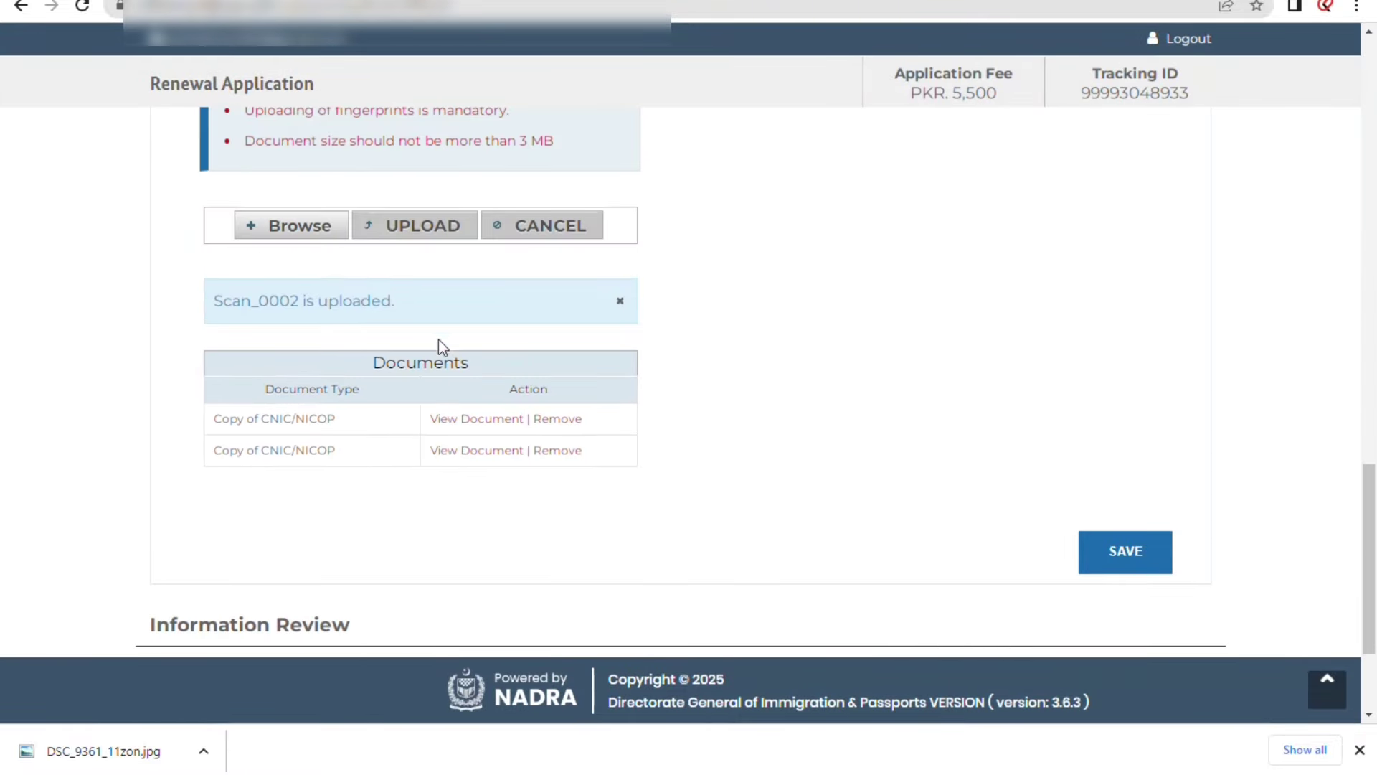
scroll(439, 344, up, 1)
- Choose Copy of Previous Passport as the document type, then attach and upload Scan_0003
scroll(387, 268, up, 1)
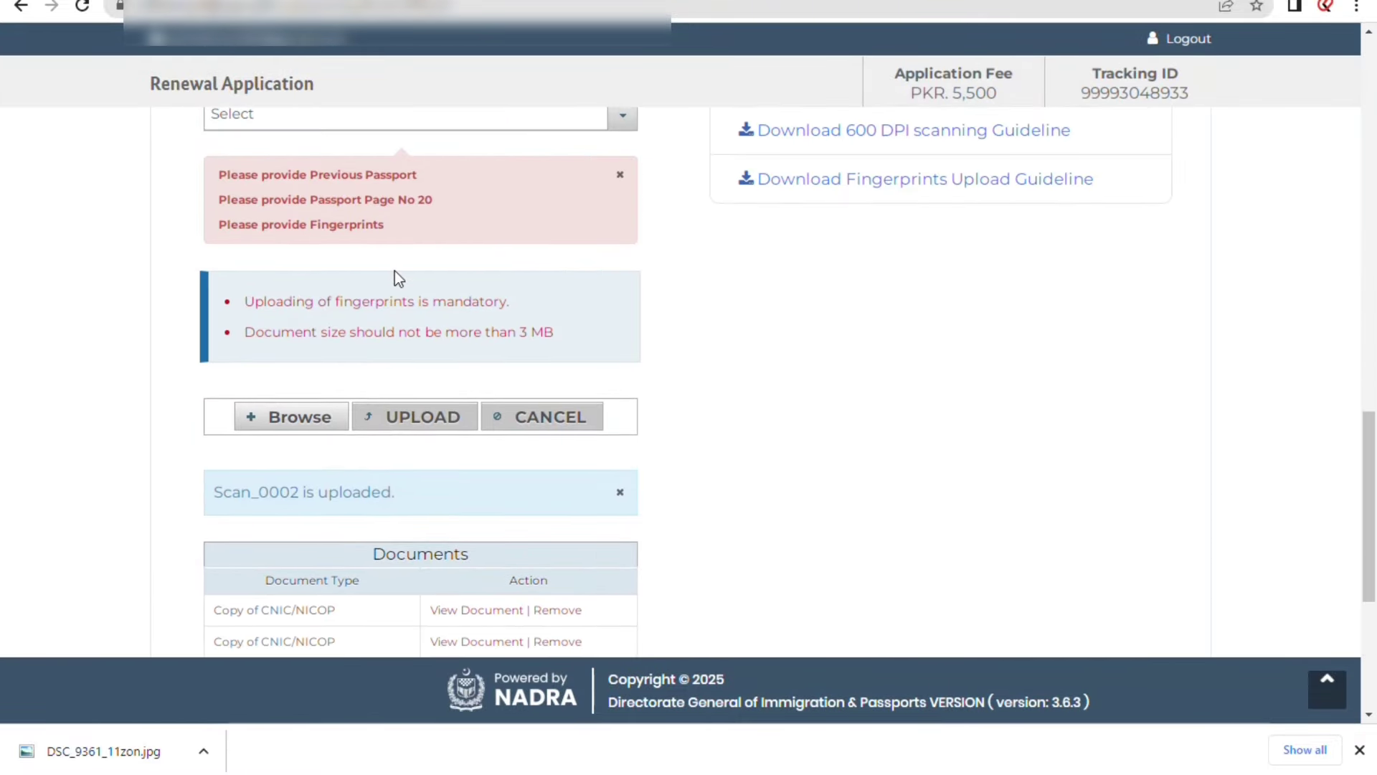
scroll(394, 270, up, 2)
click(397, 307)
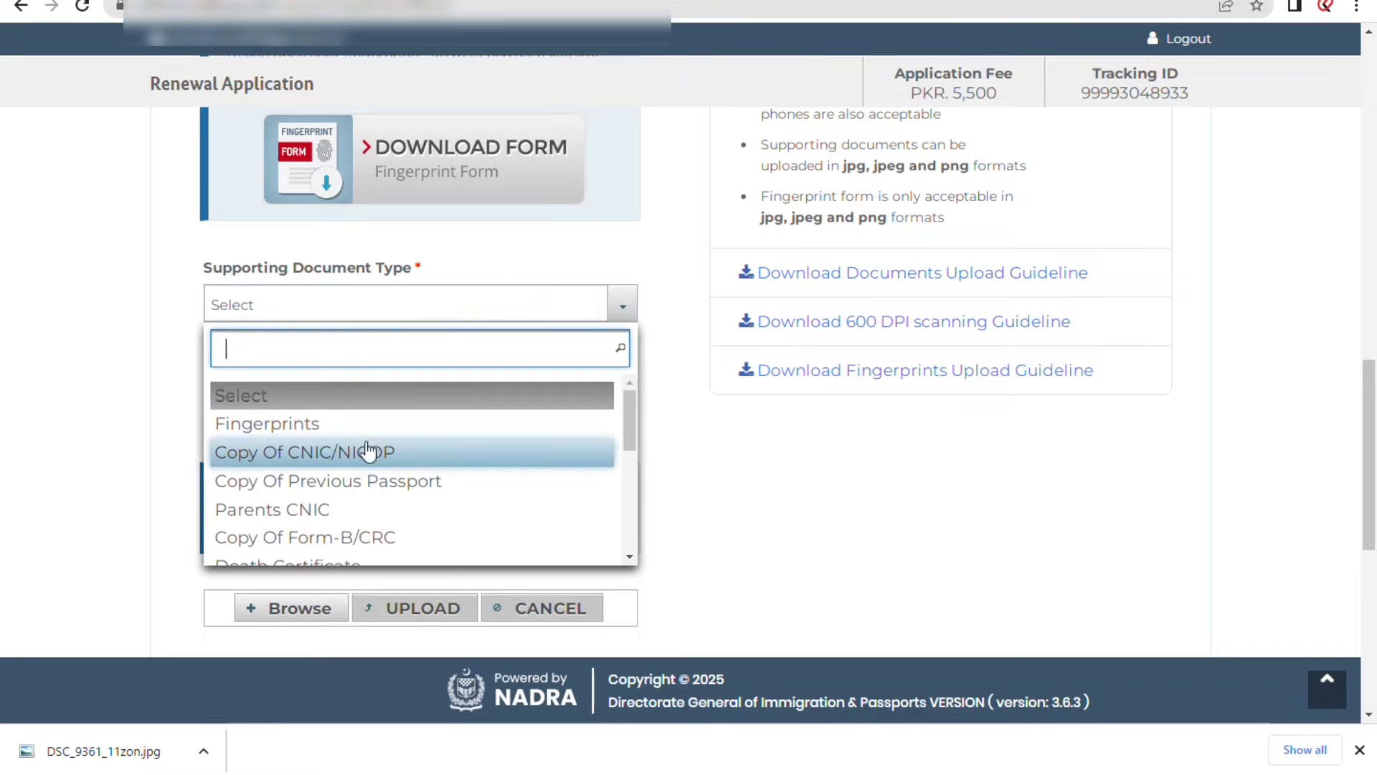
click(360, 480)
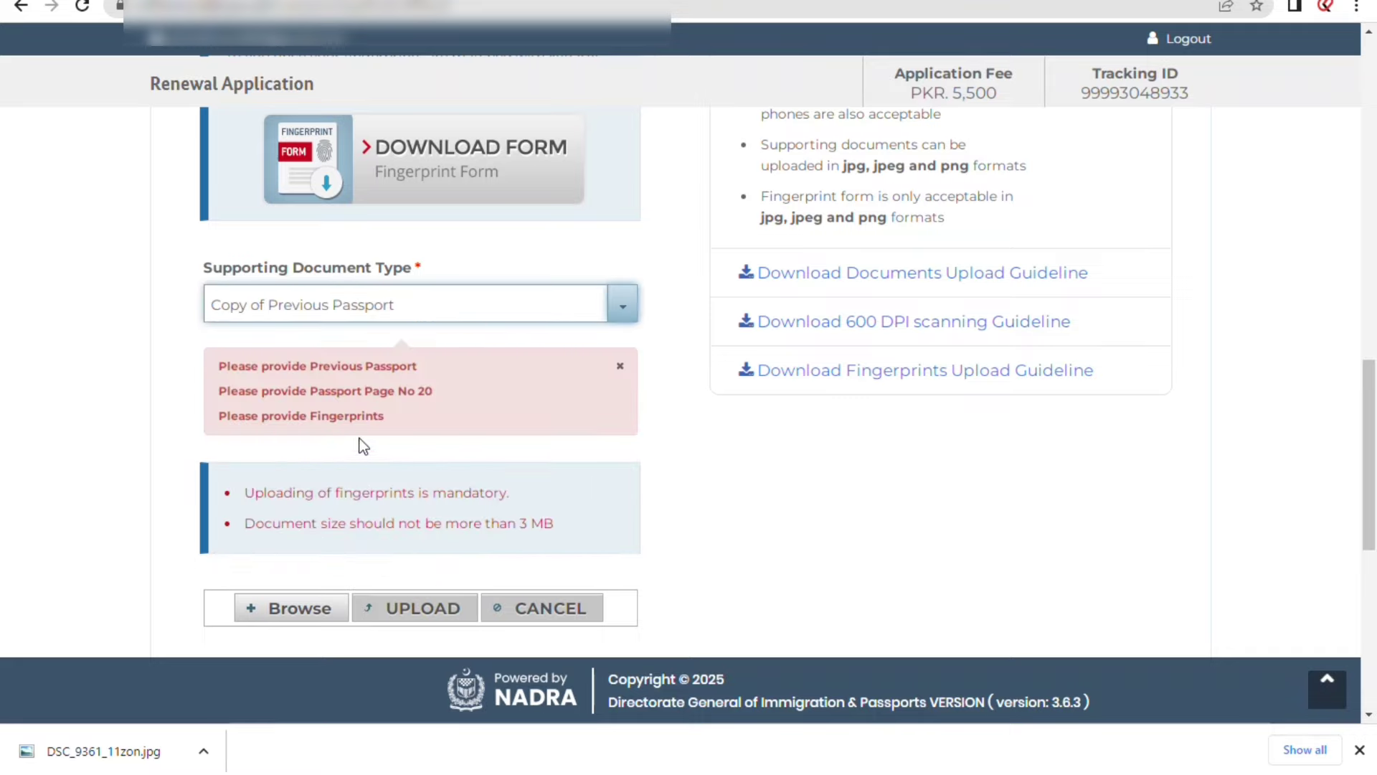
click(273, 610)
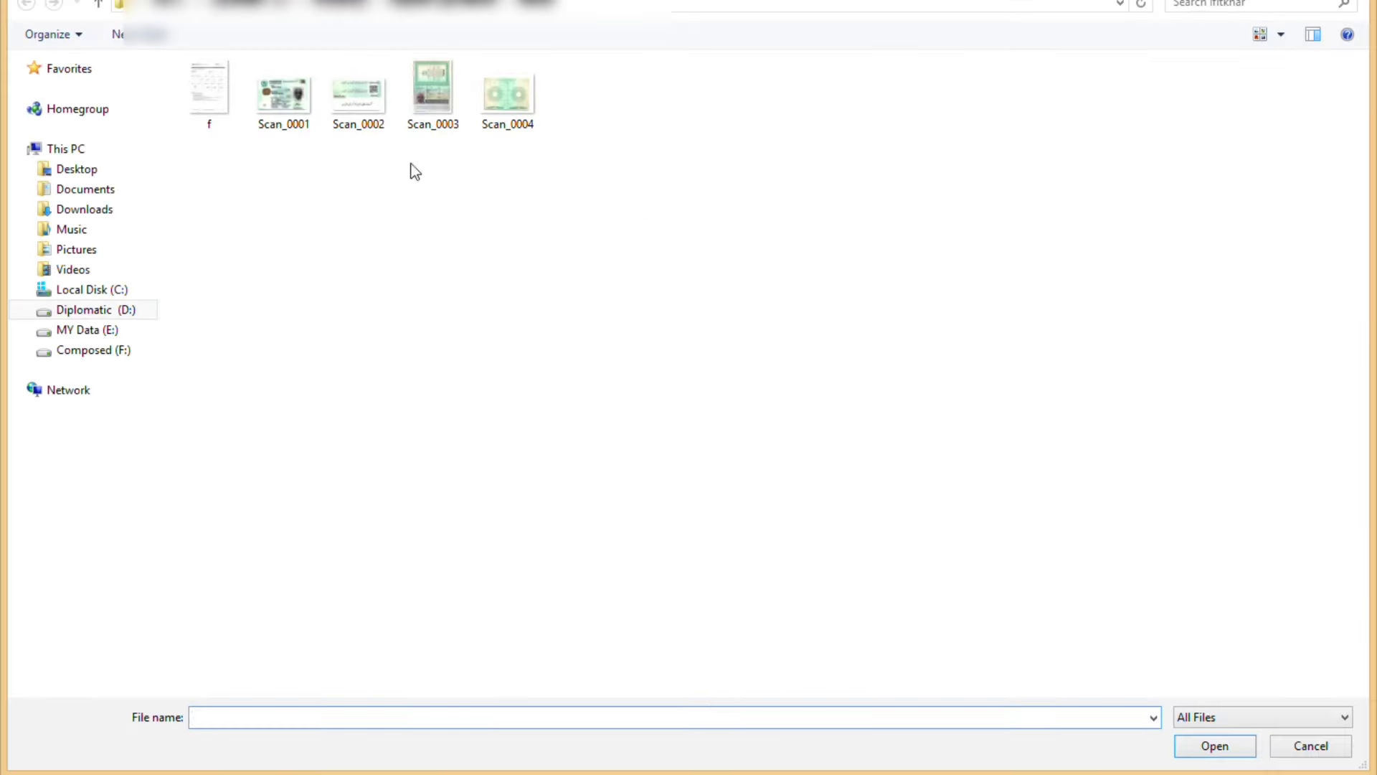
click(431, 116)
double_click(429, 112)
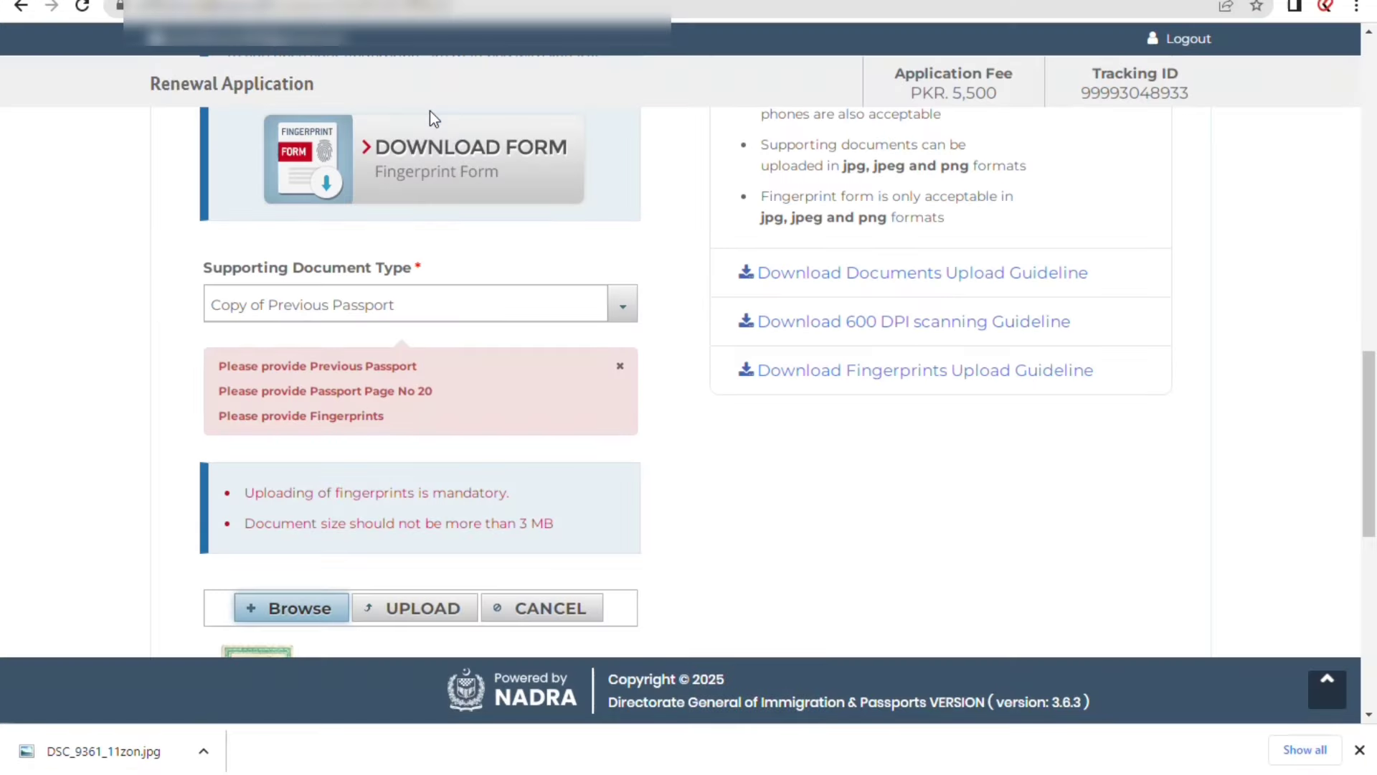
scroll(396, 501, down, 2)
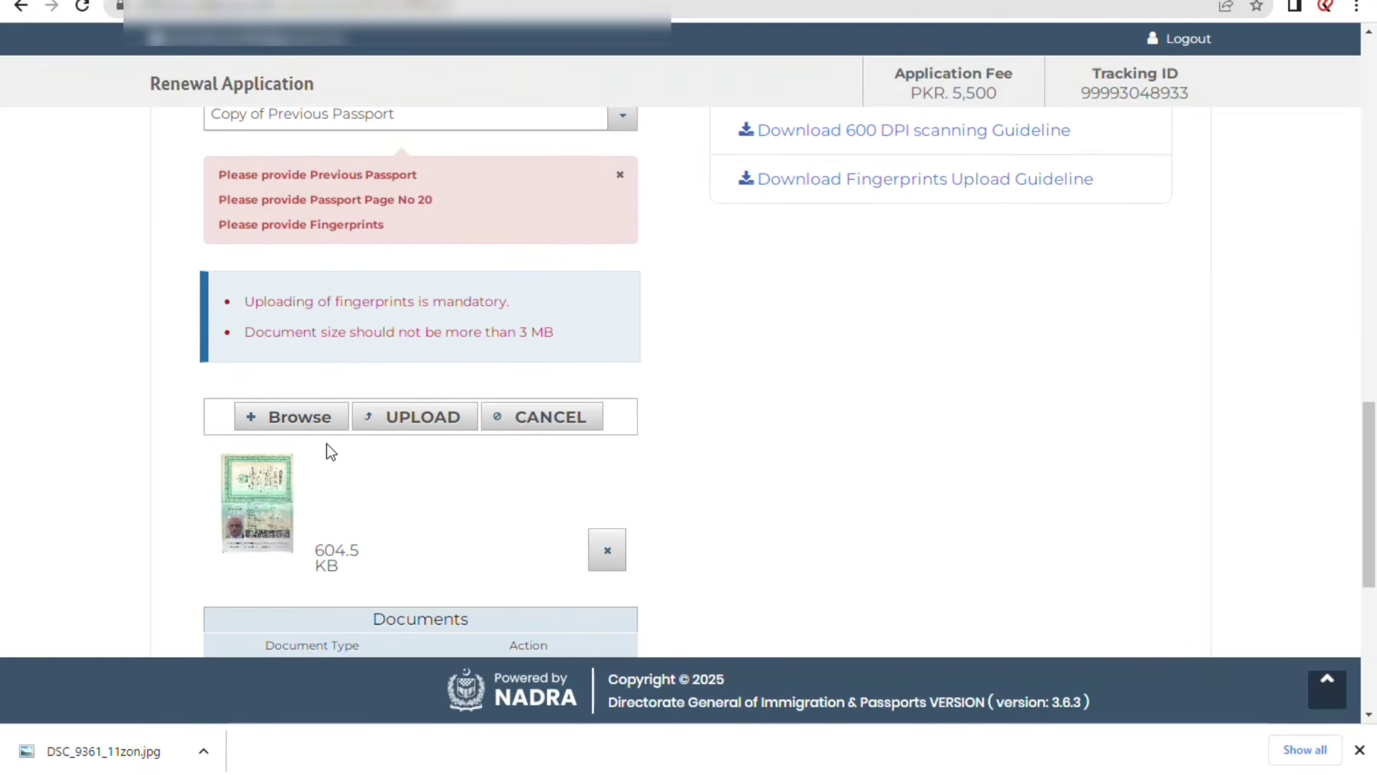
click(393, 416)
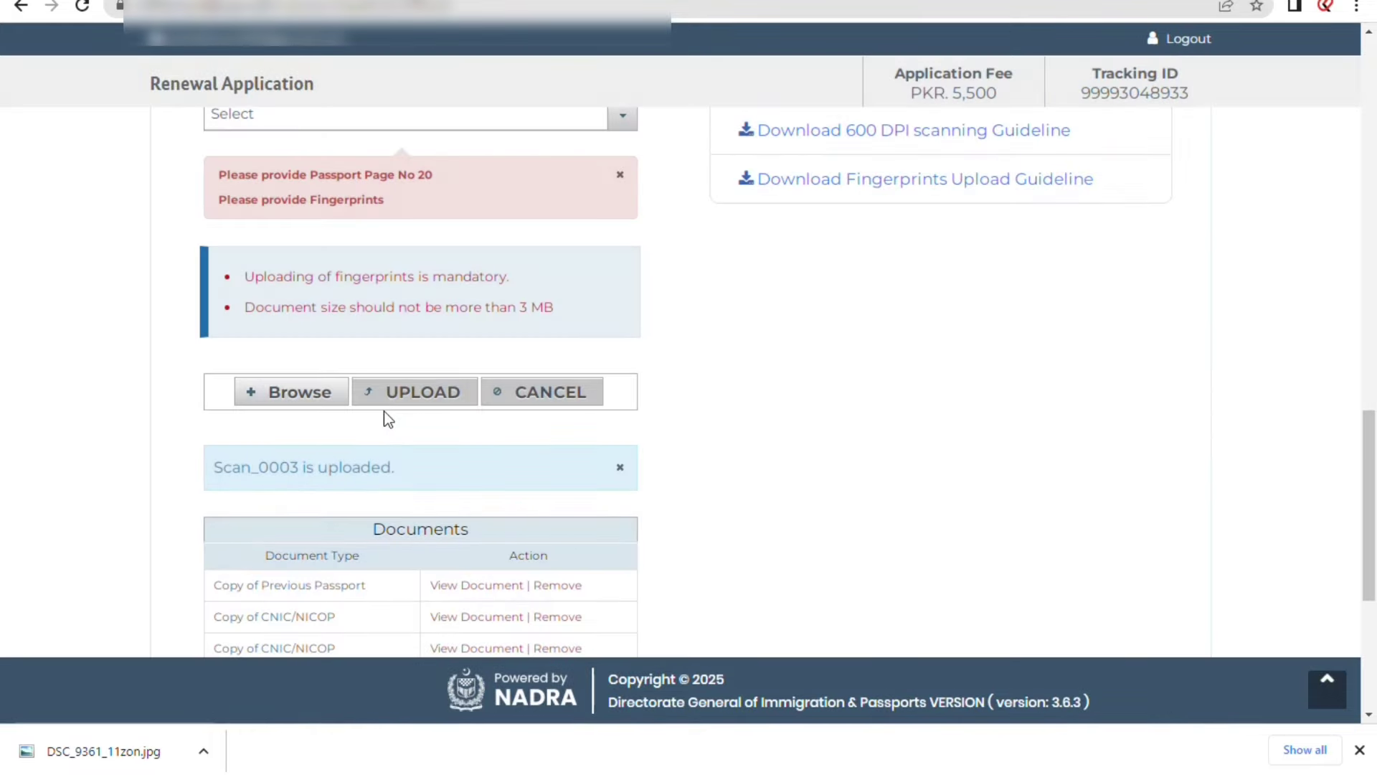
scroll(359, 401, down, 3)
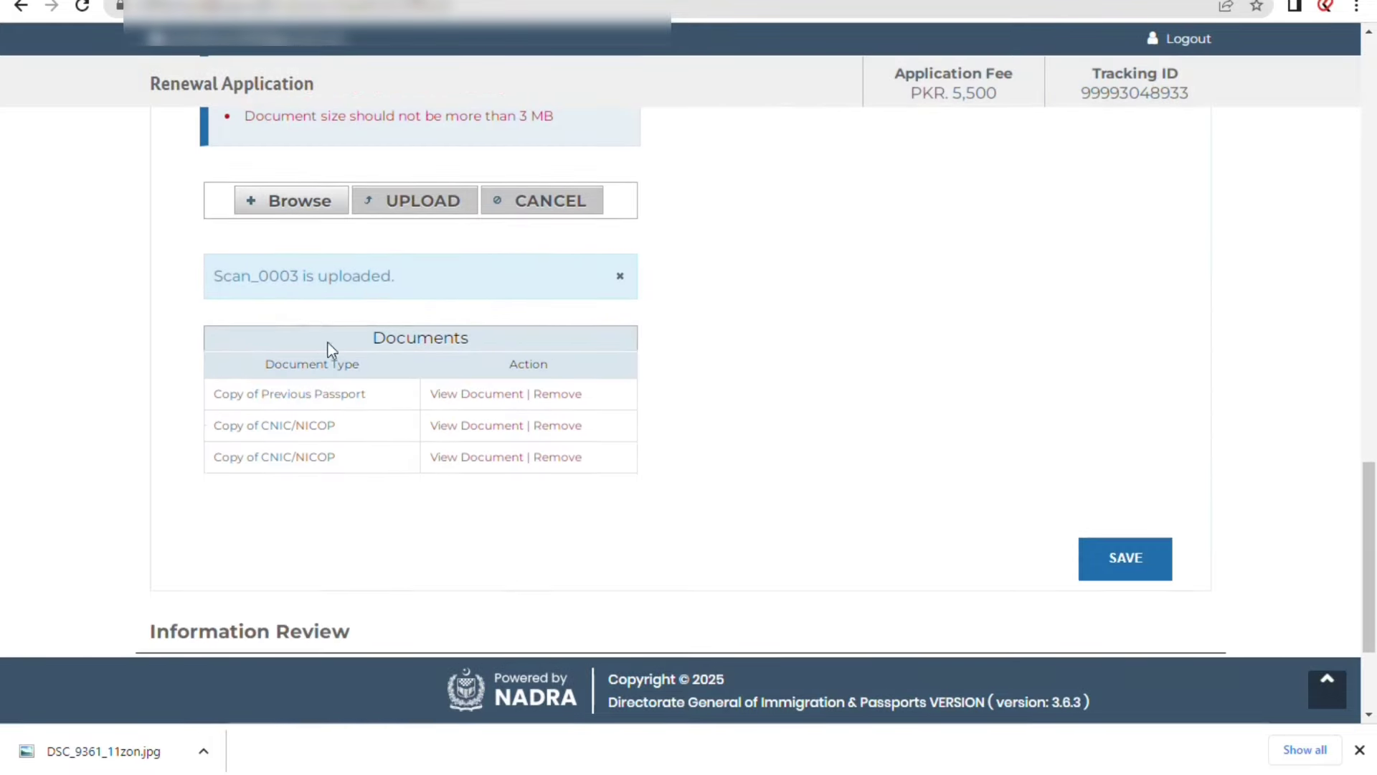
- Choose Passport Page No 20 as the document type, then attach and upload Scan_0004
click(295, 203)
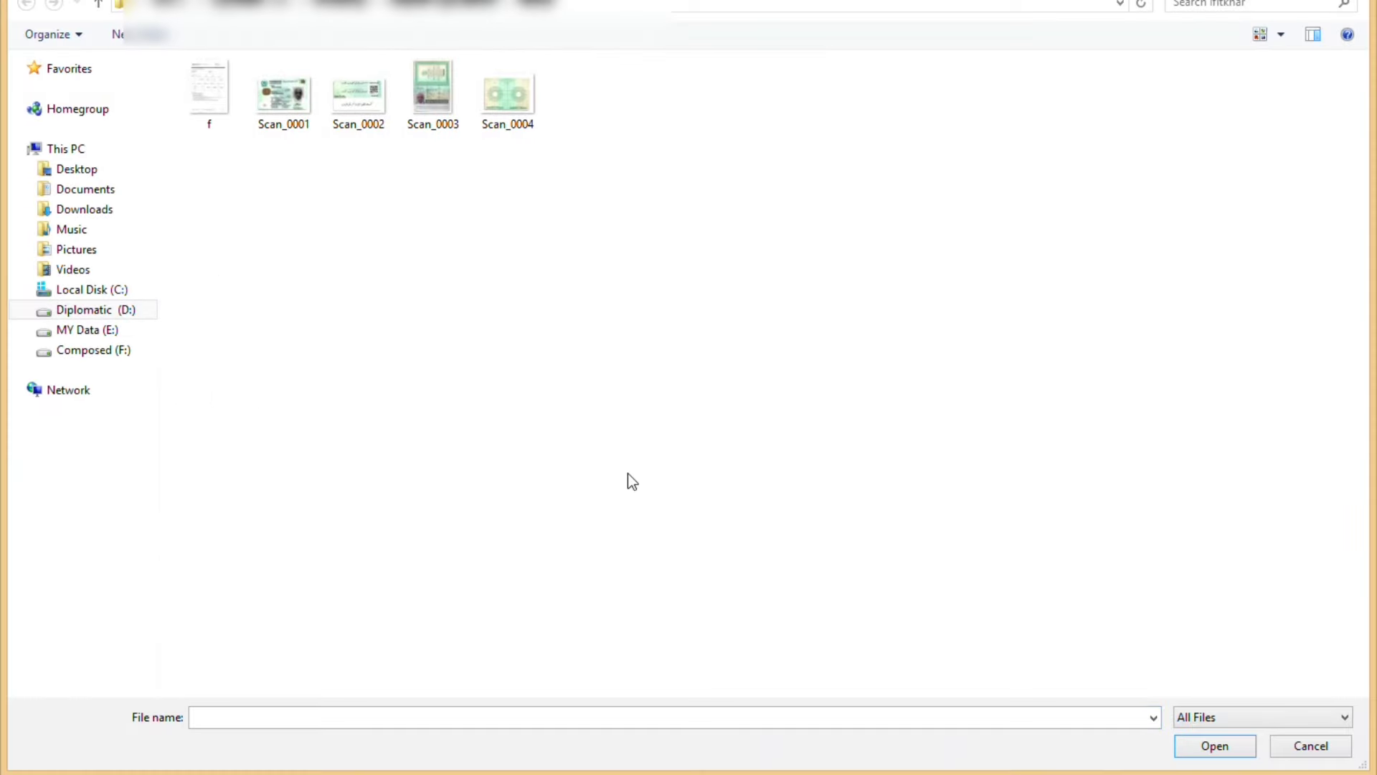
key(Escape)
scroll(430, 358, up, 3)
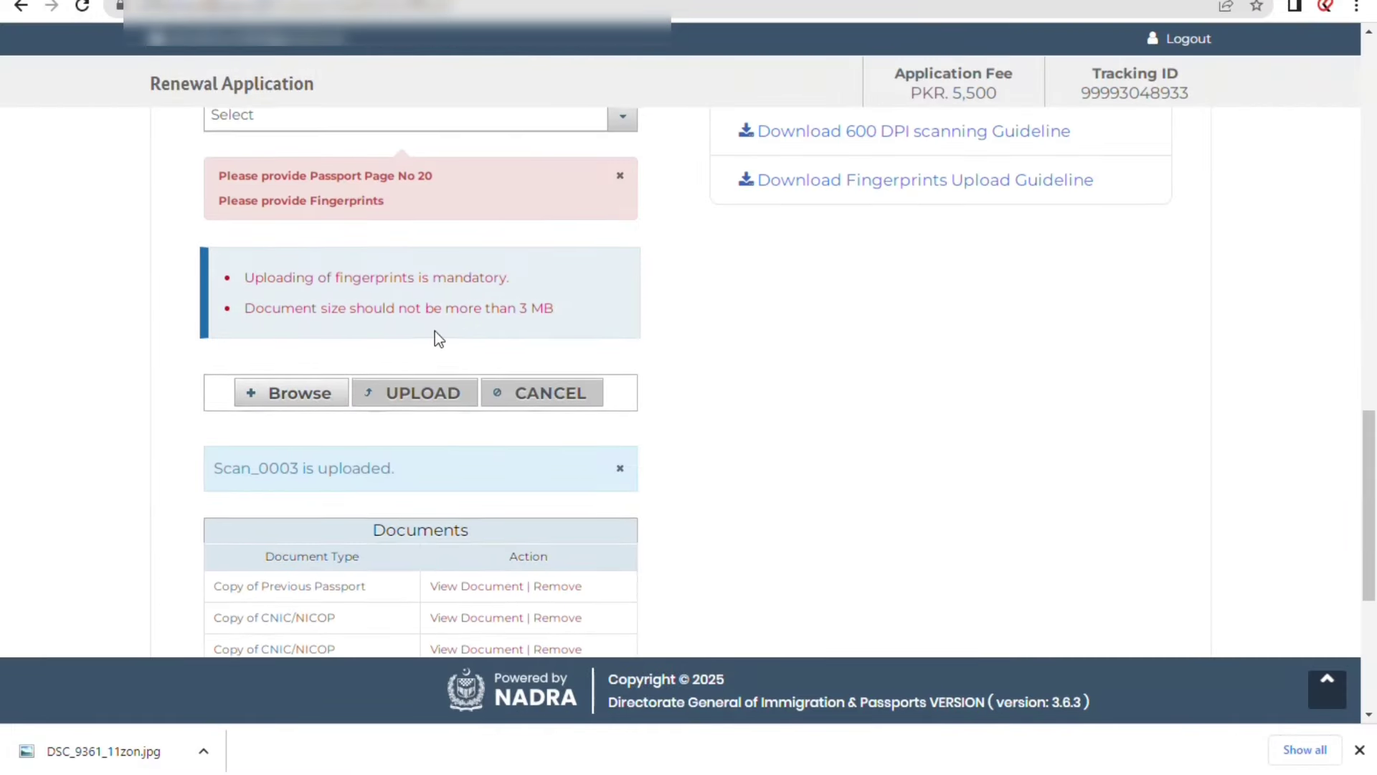
scroll(438, 344, up, 3)
click(461, 314)
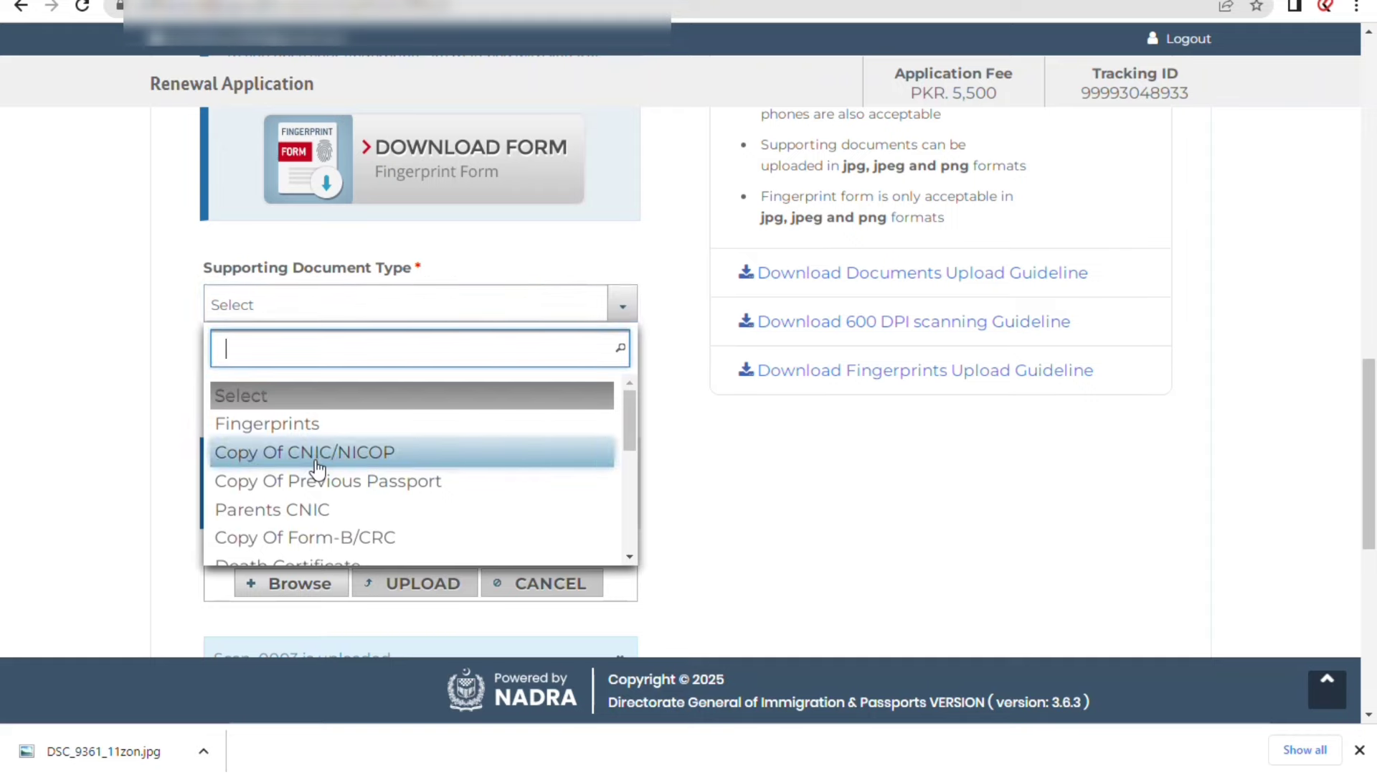
scroll(339, 463, down, 1)
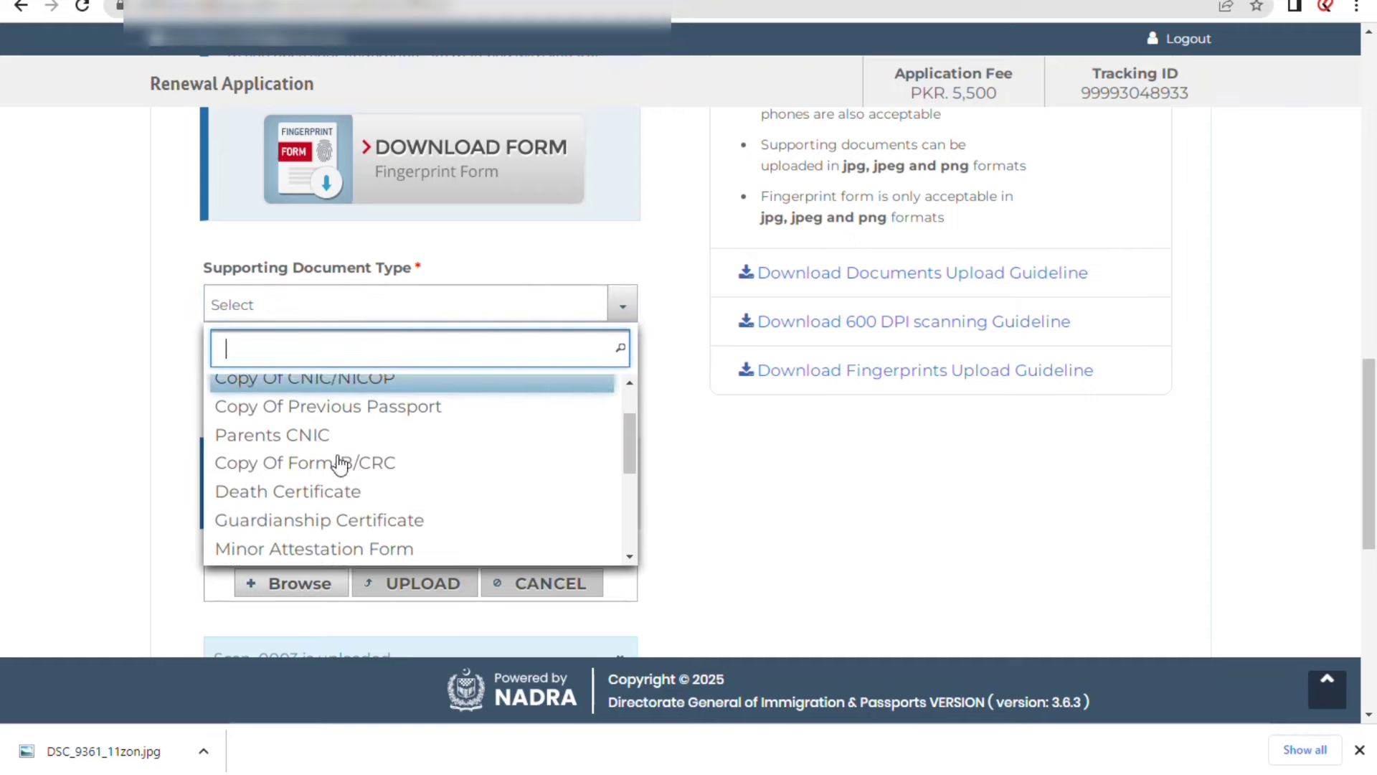
scroll(339, 465, down, 4)
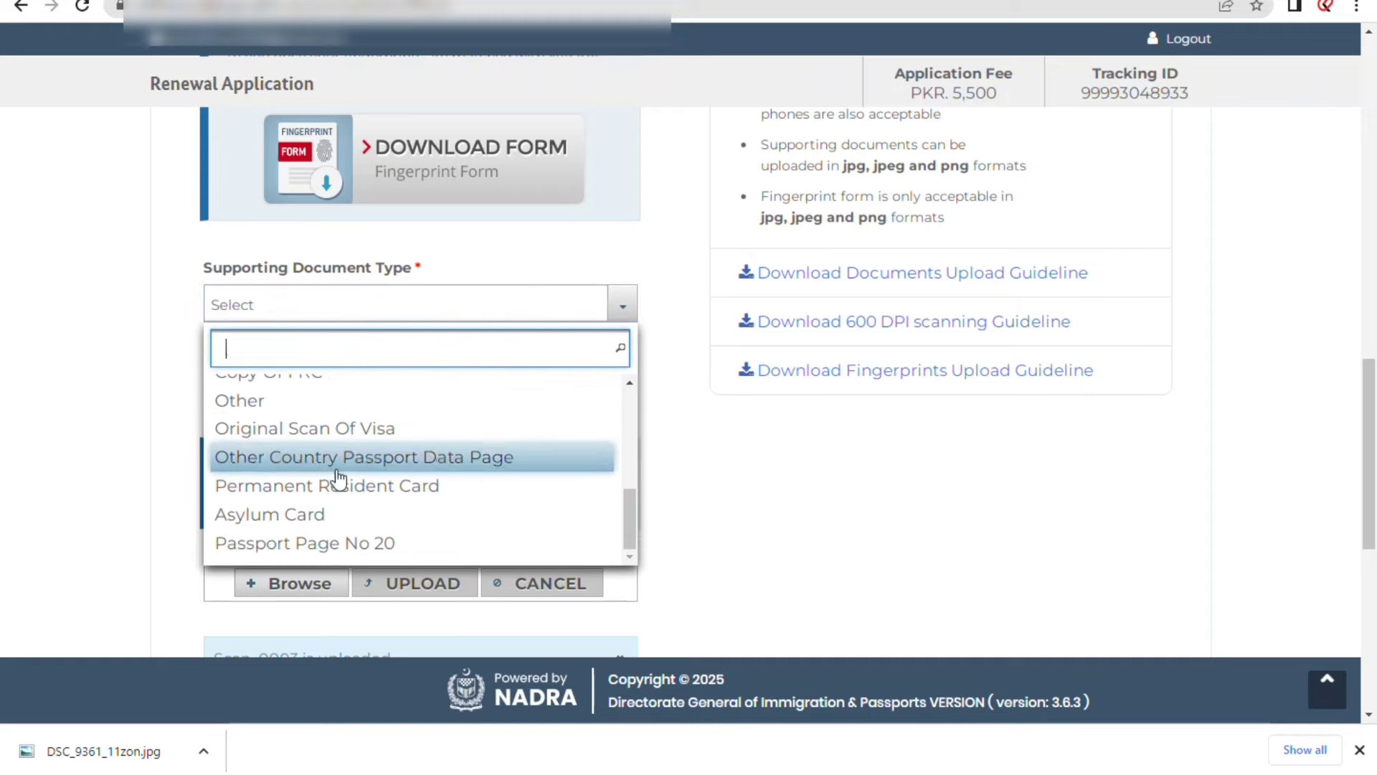
click(240, 552)
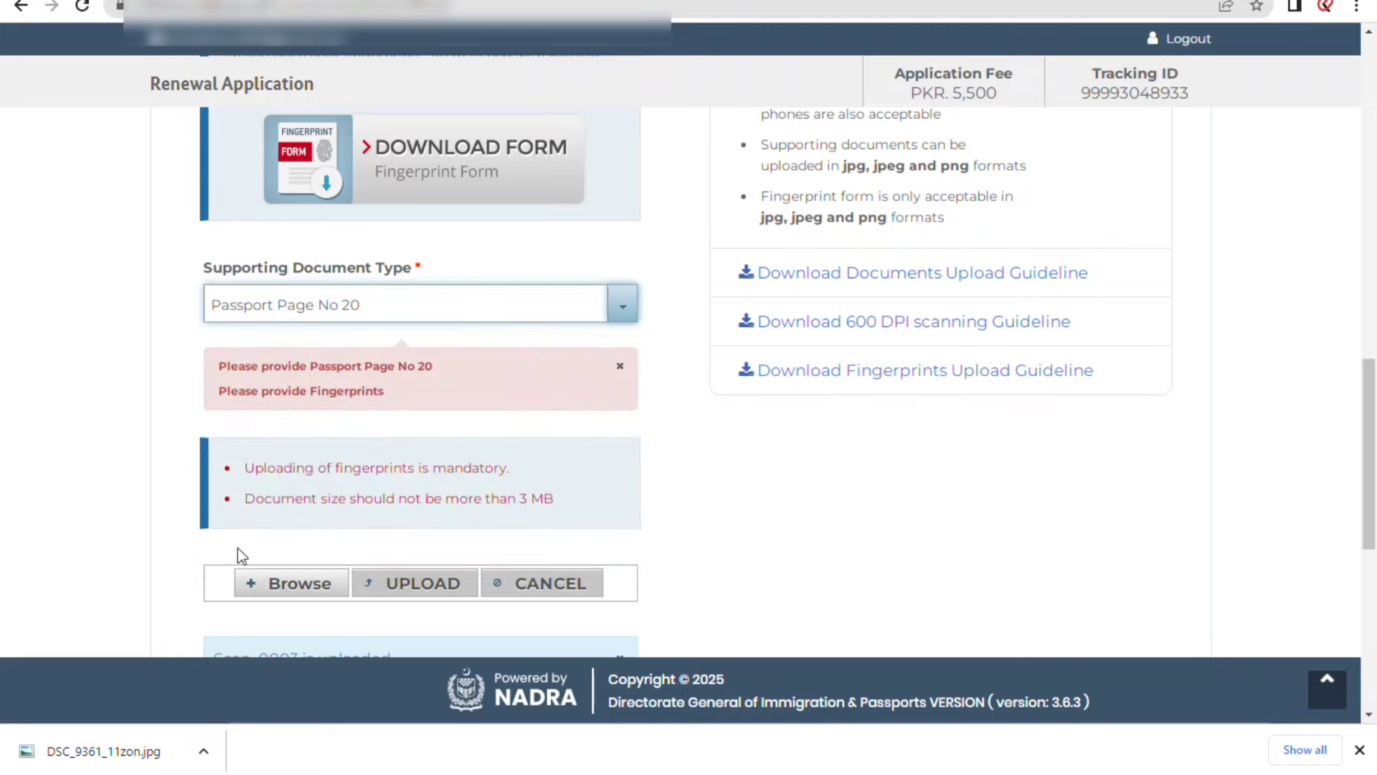
scroll(304, 495, down, 1)
click(301, 487)
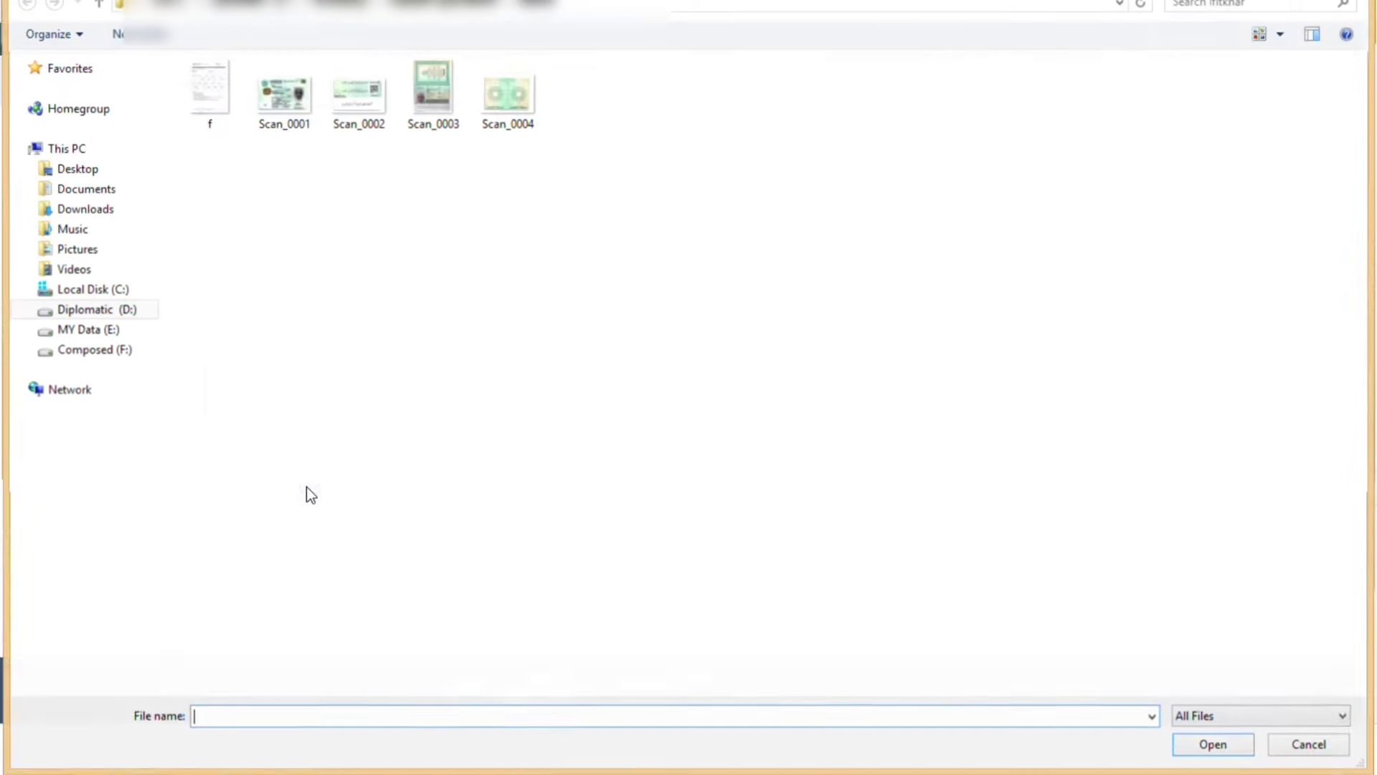
double_click(497, 105)
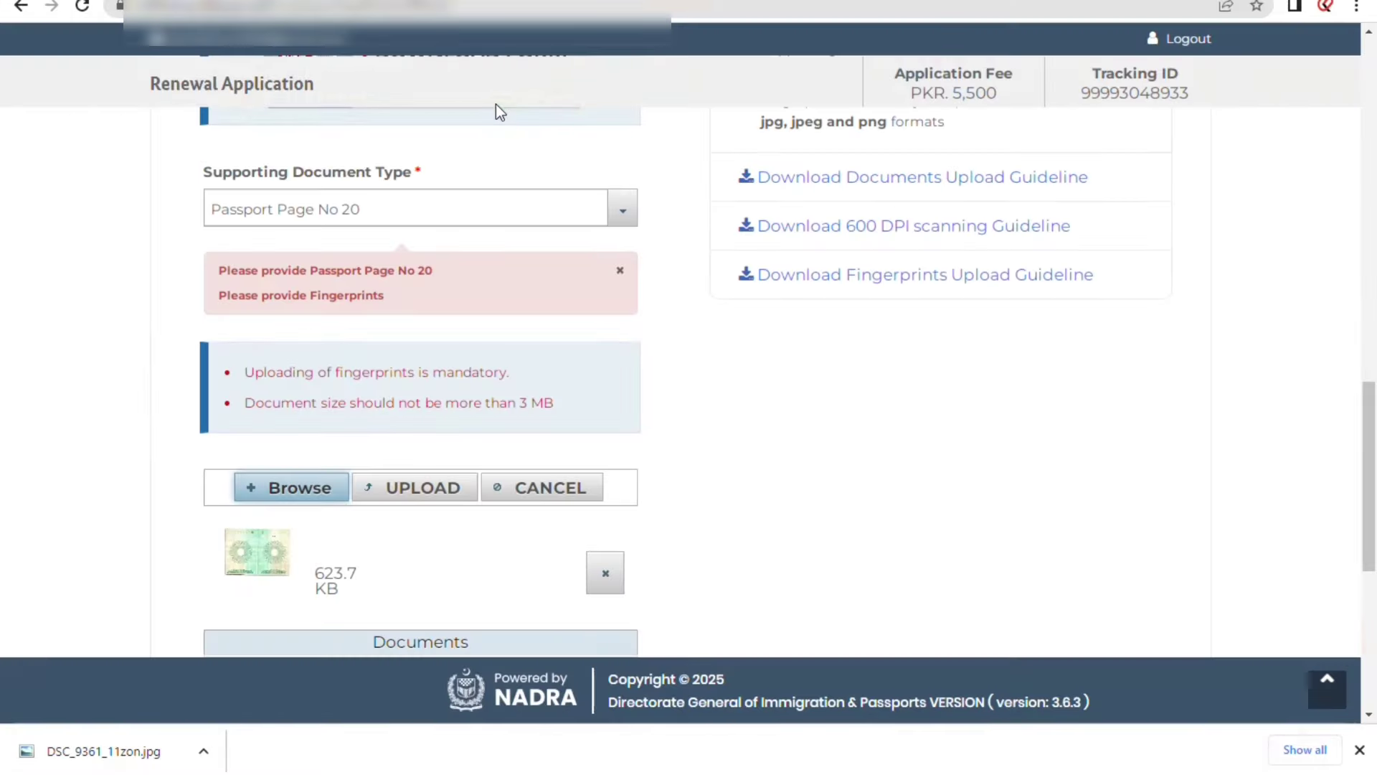
click(439, 489)
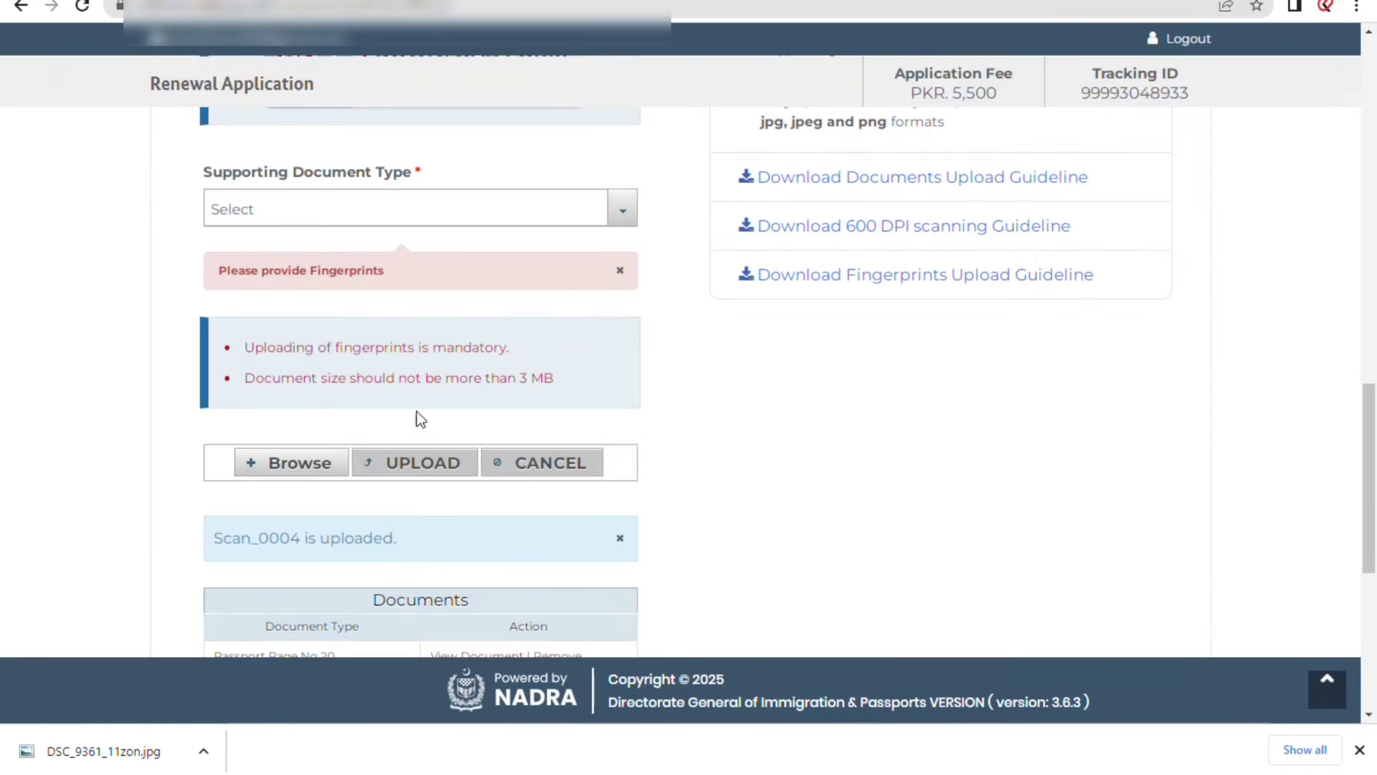
scroll(396, 350, down, 2)
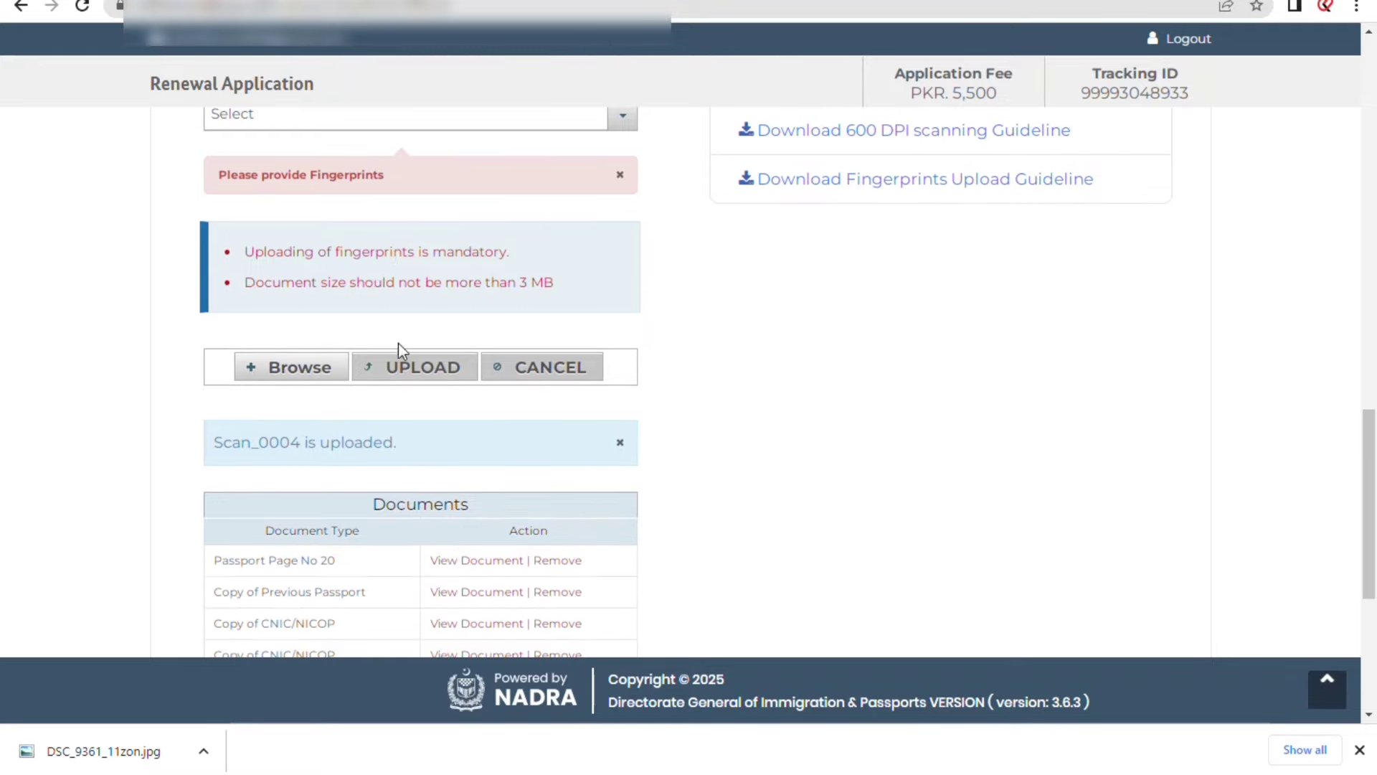
- Set the document type to Fingerprints, then attach and upload the scanned form file f
scroll(413, 246, up, 2)
click(401, 209)
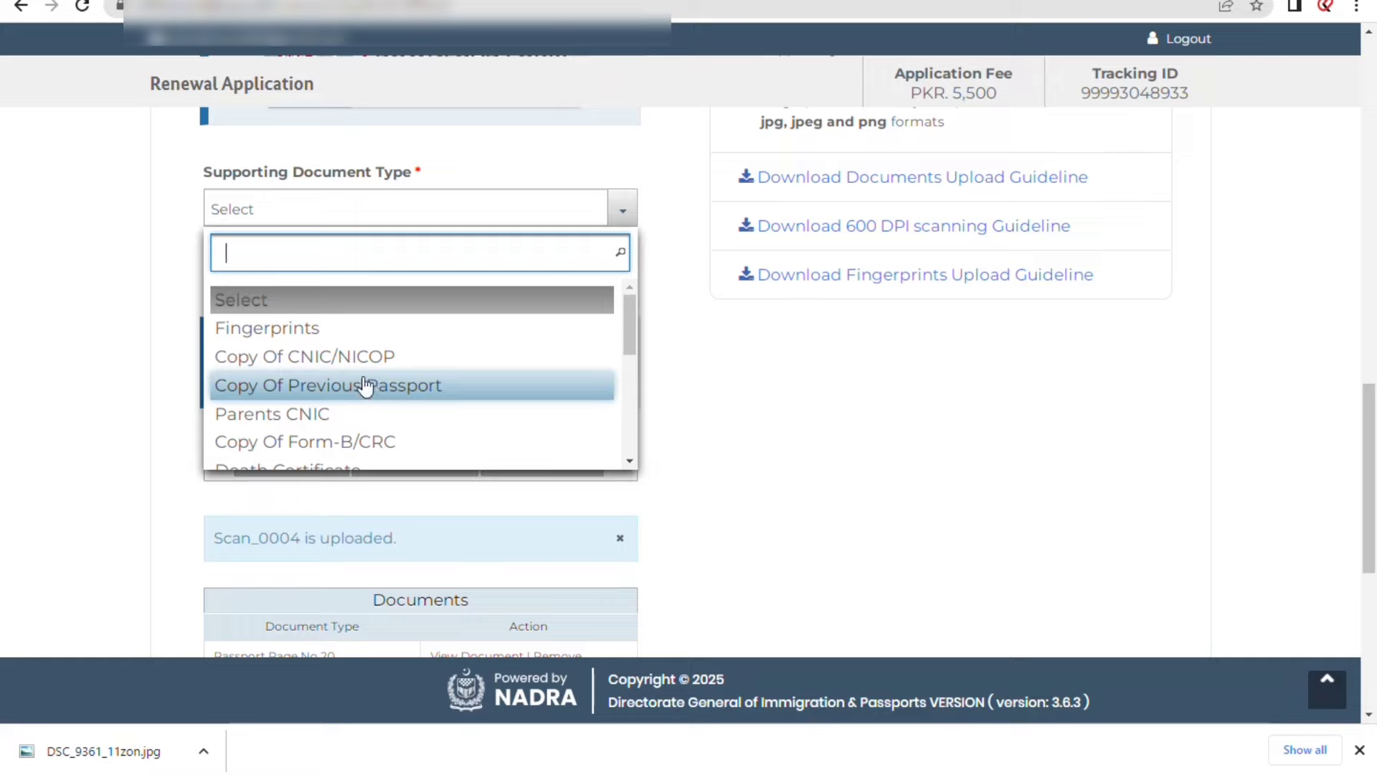
click(323, 326)
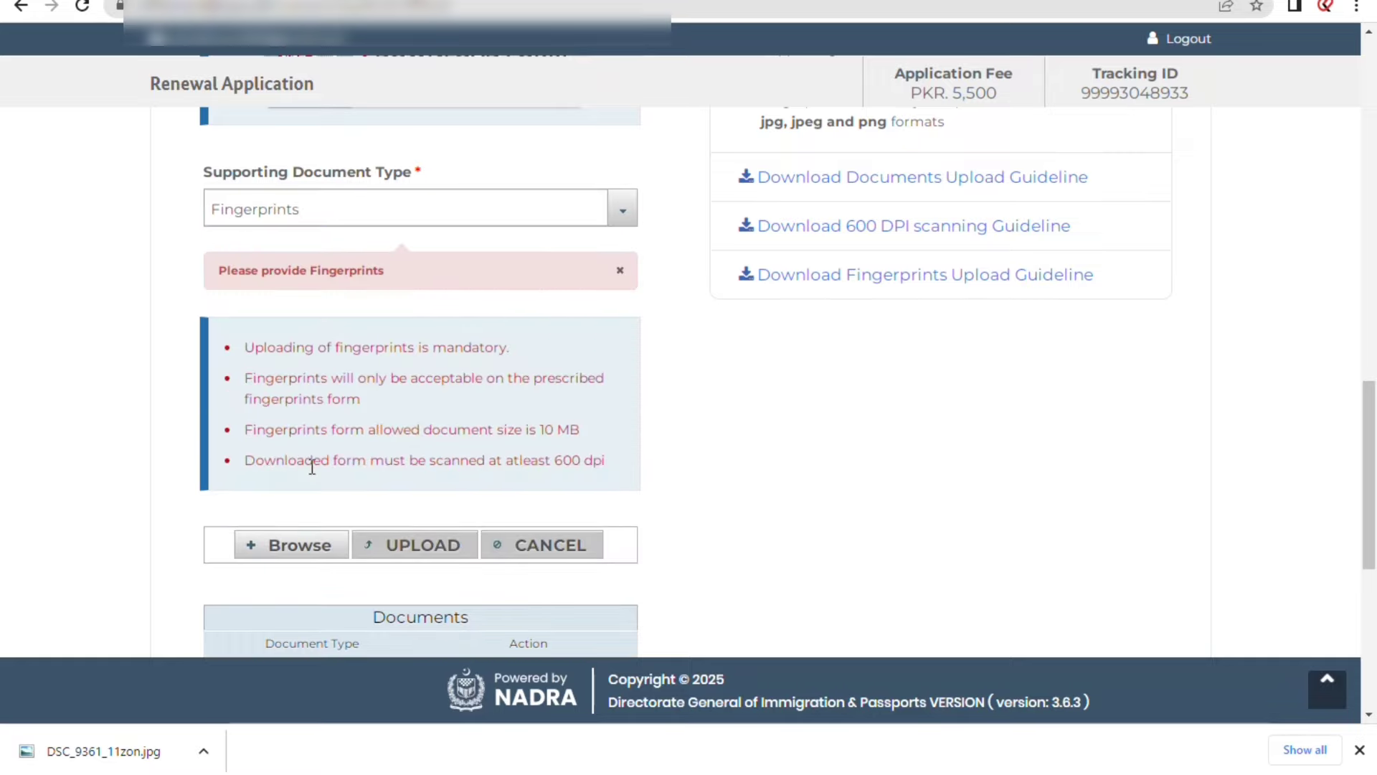
click(300, 534)
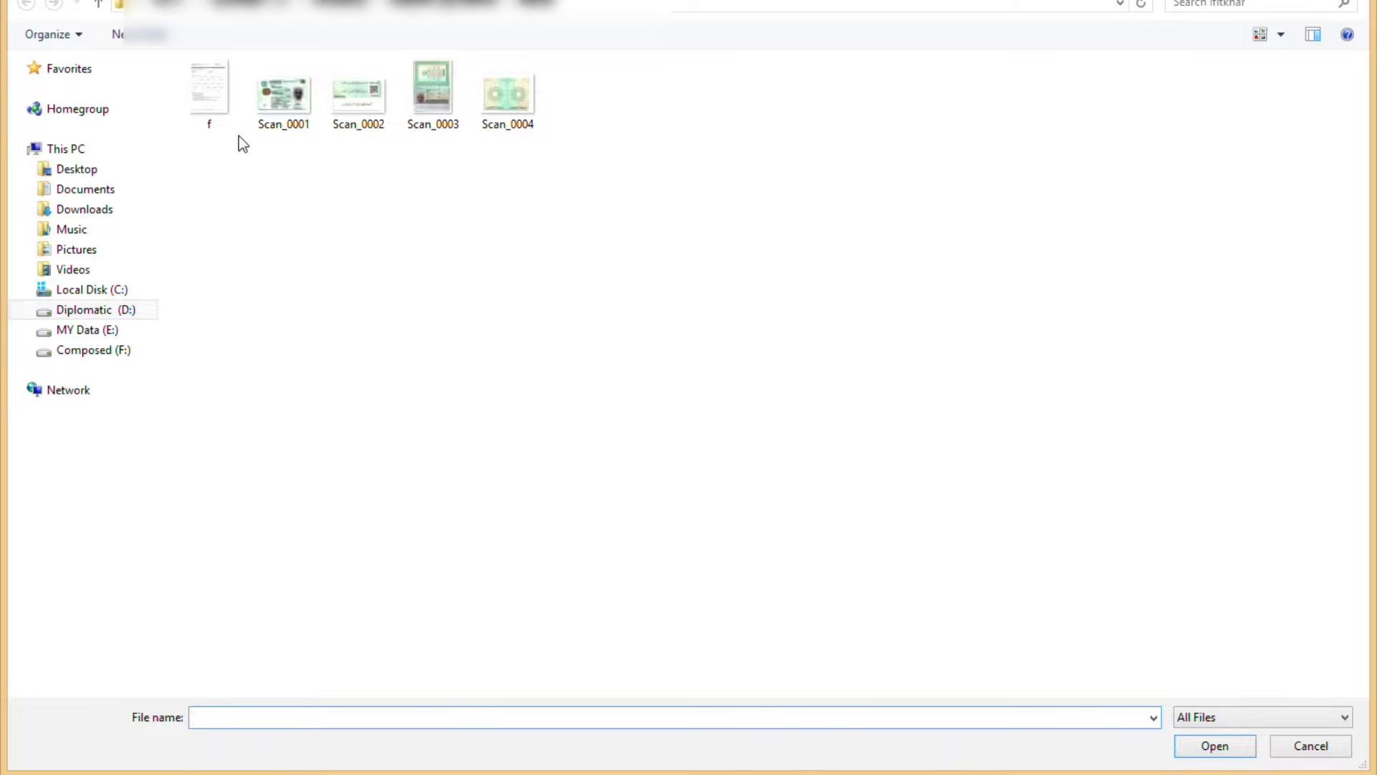
double_click(204, 95)
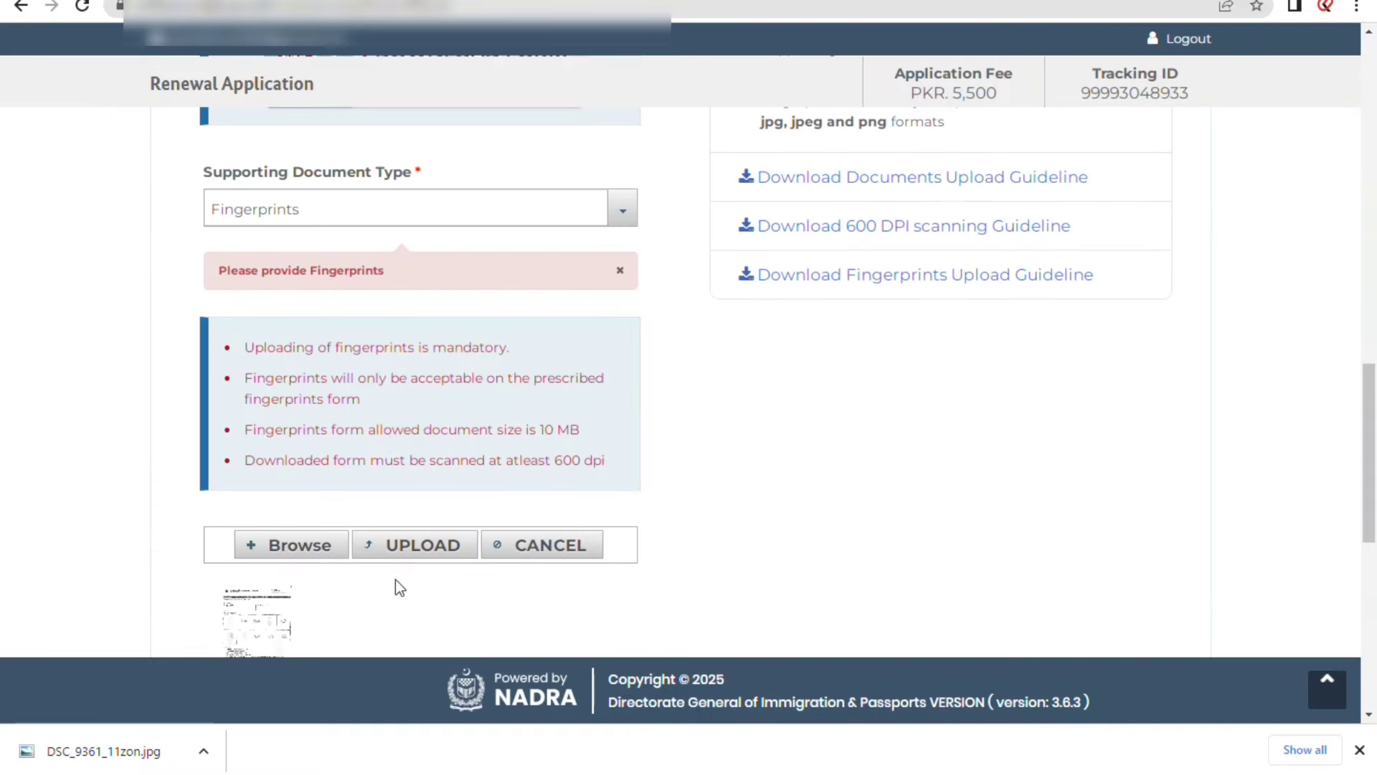
click(420, 548)
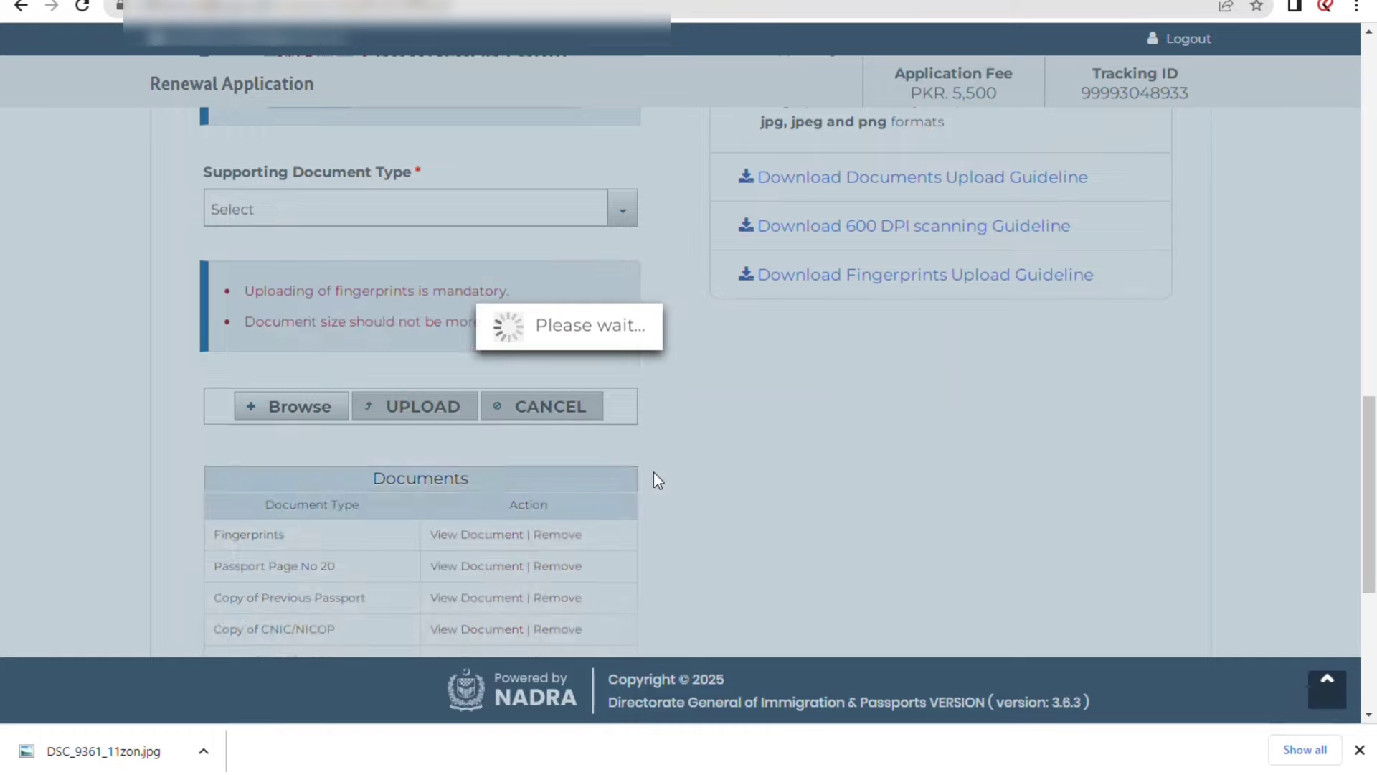
scroll(653, 473, down, 1)
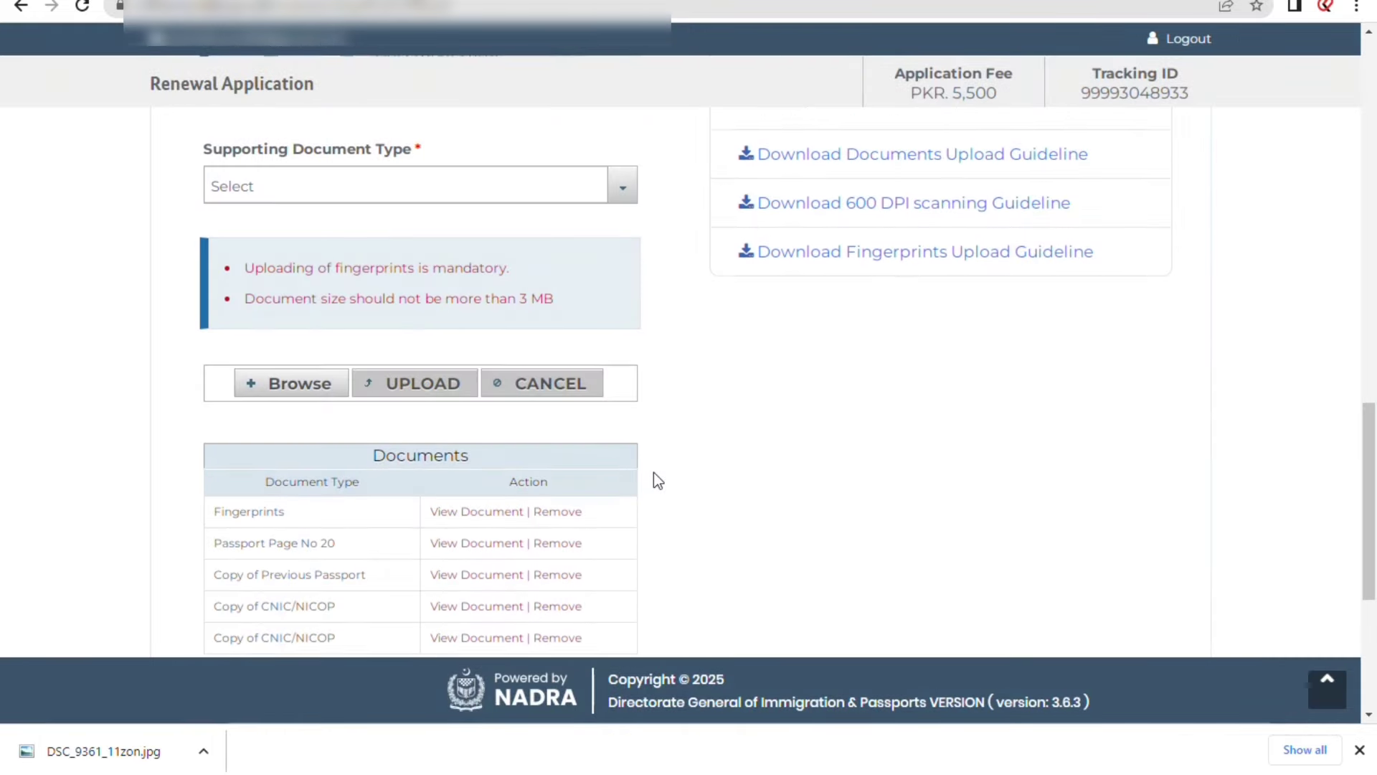
scroll(785, 470, down, 1)
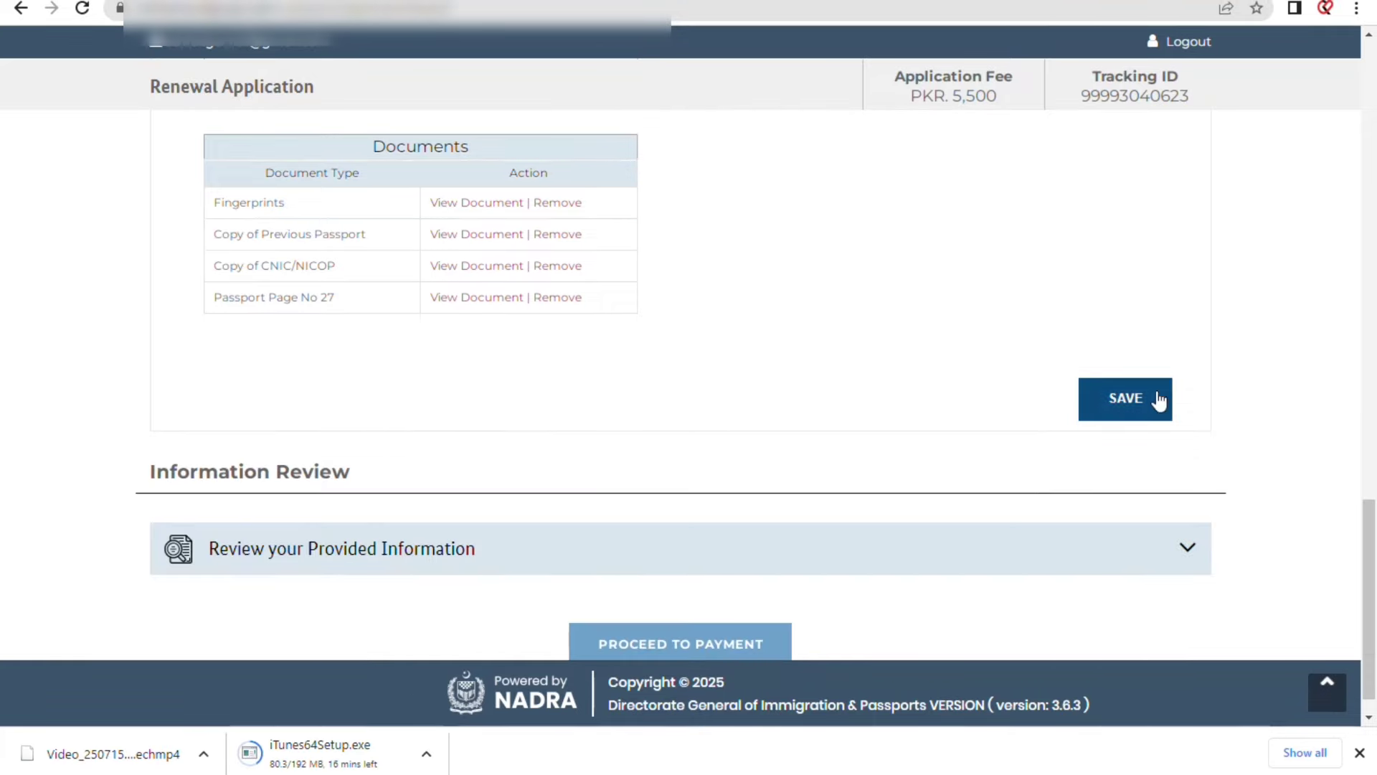
- Save the uploaded documents and scroll through the Information Review summary
click(1108, 402)
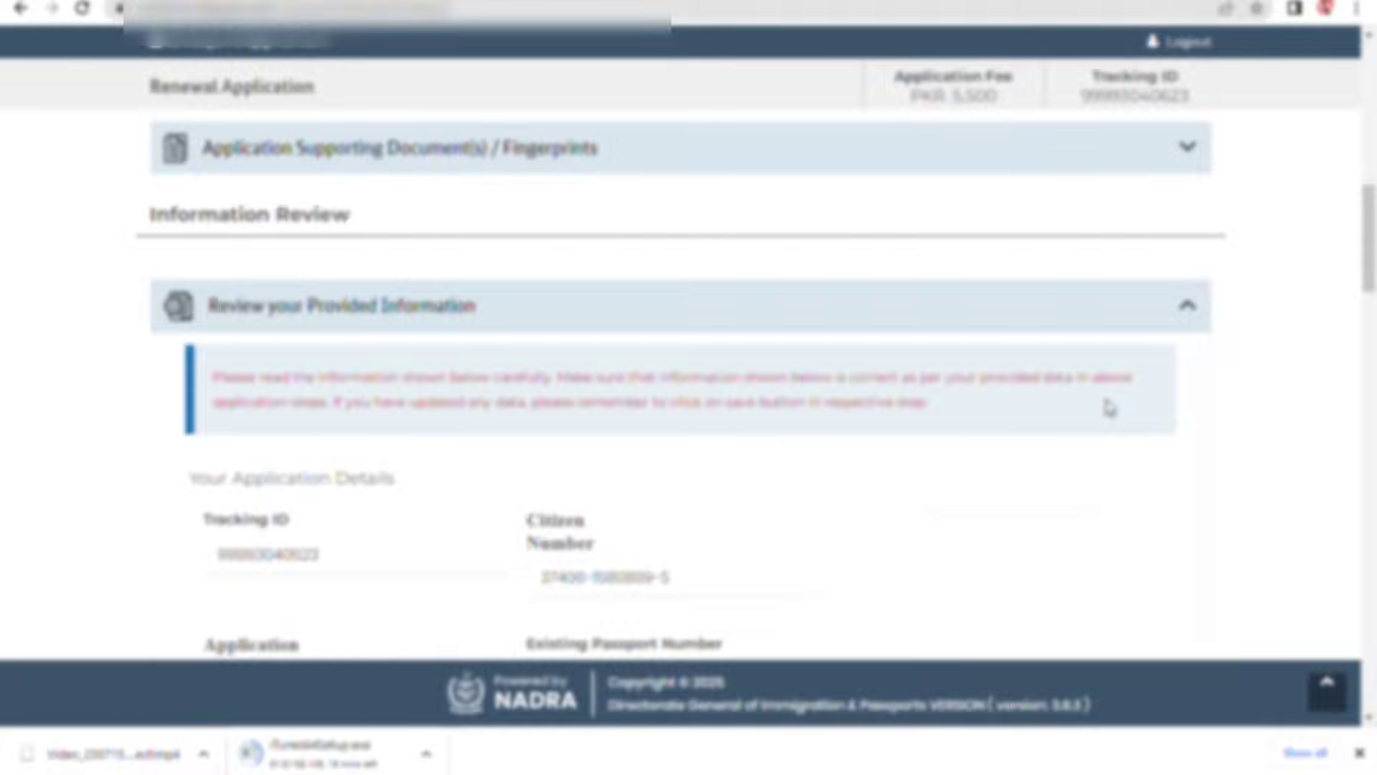
scroll(1109, 407, down, 5)
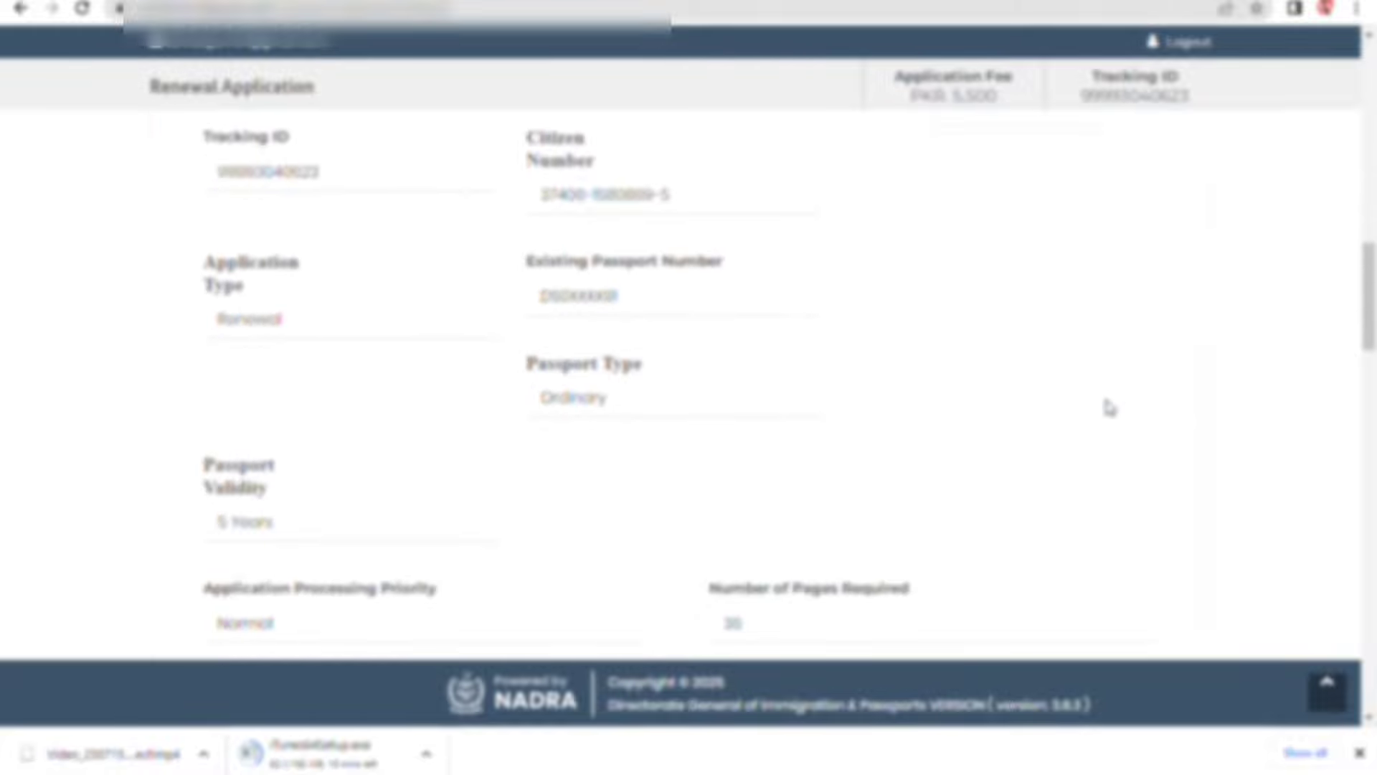
scroll(1110, 408, down, 4)
scroll(1110, 407, down, 8)
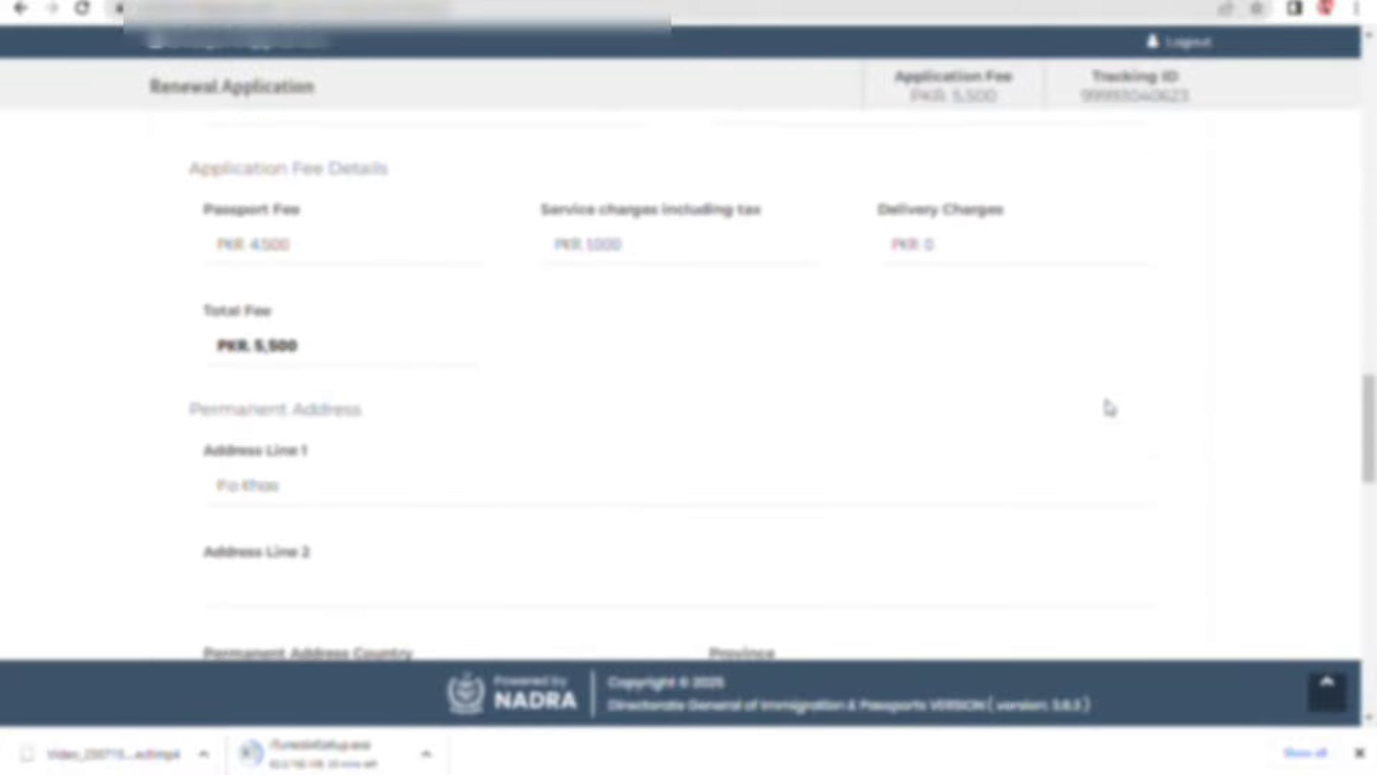
scroll(1109, 408, down, 10)
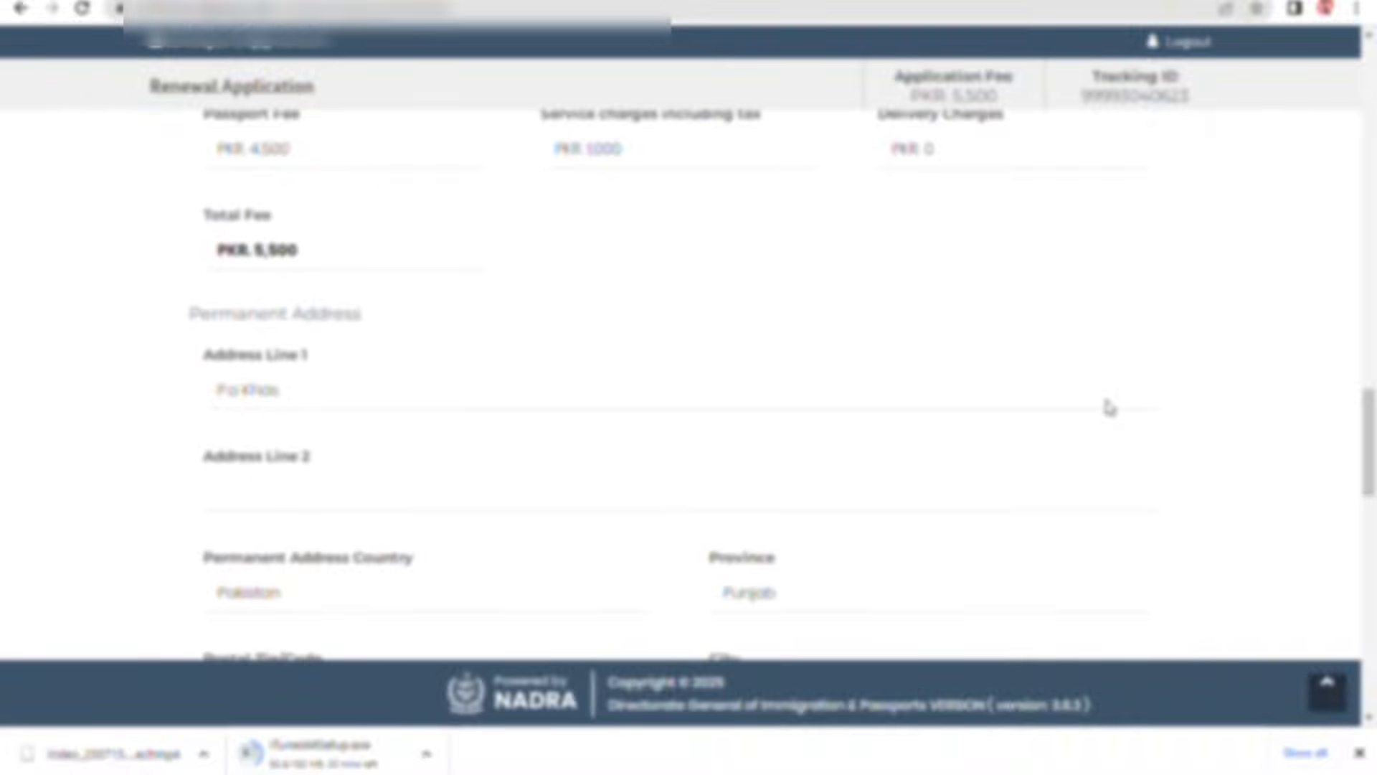
scroll(1110, 408, down, 2)
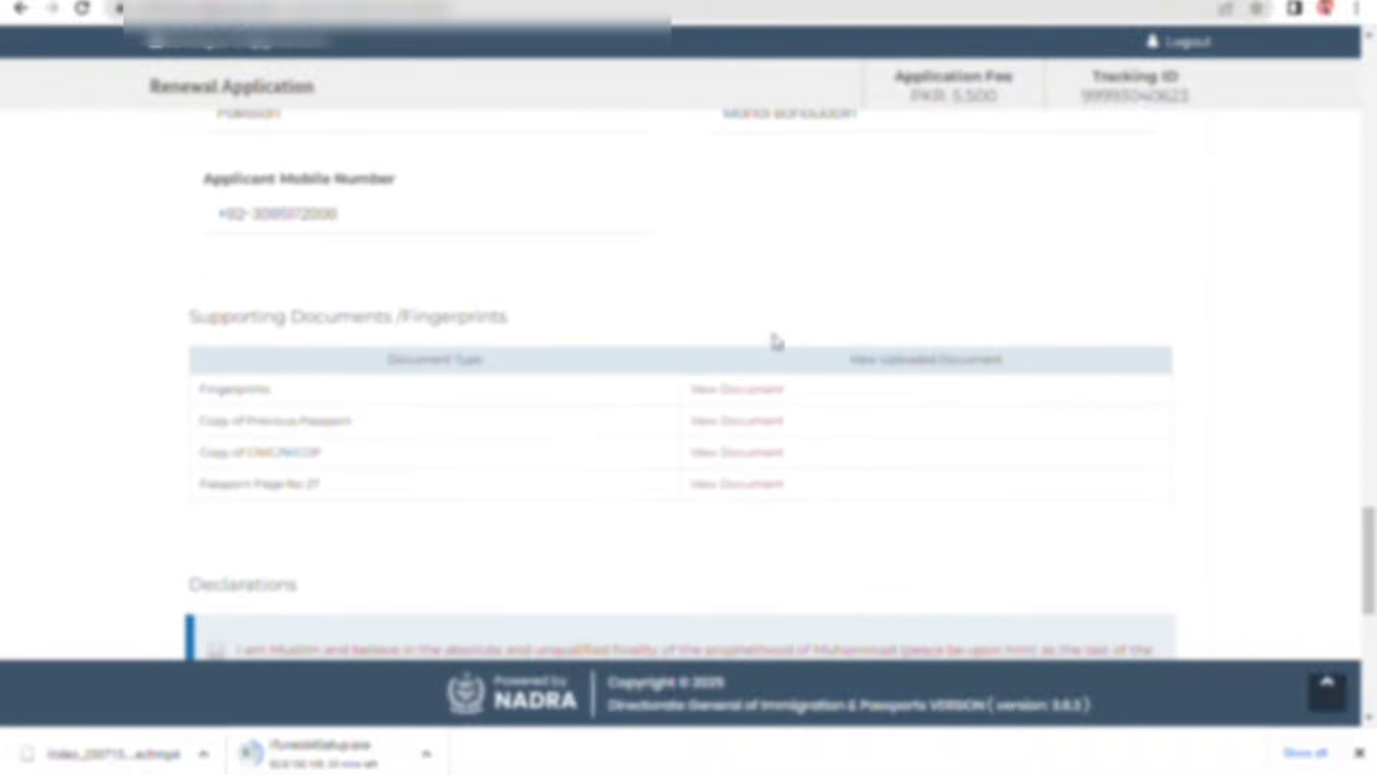
scroll(772, 338, down, 4)
scroll(246, 365, down, 4)
scroll(205, 217, up, 3)
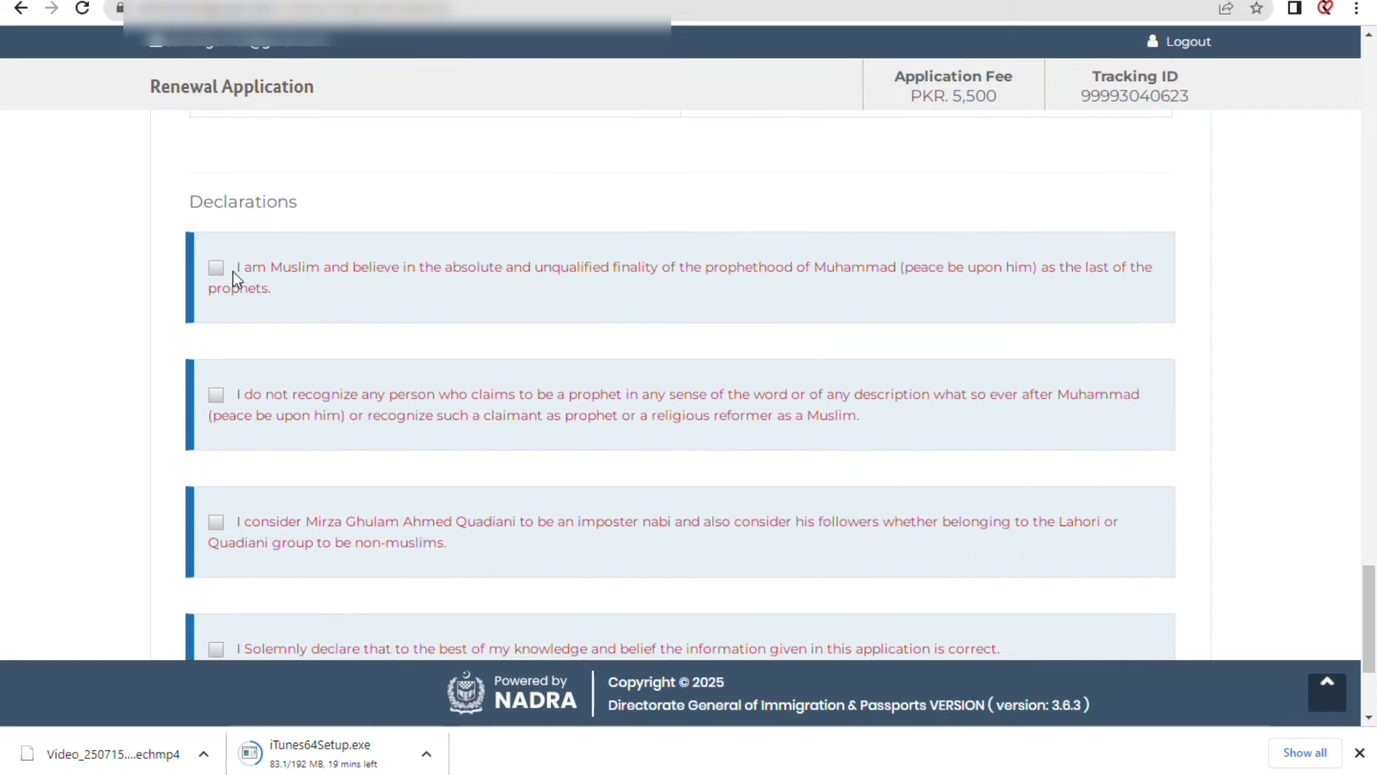
- Tick the declaration checkboxes, save them, and proceed to the payment Terms and Conditions
click(217, 272)
scroll(219, 405, down, 3)
click(216, 330)
click(216, 457)
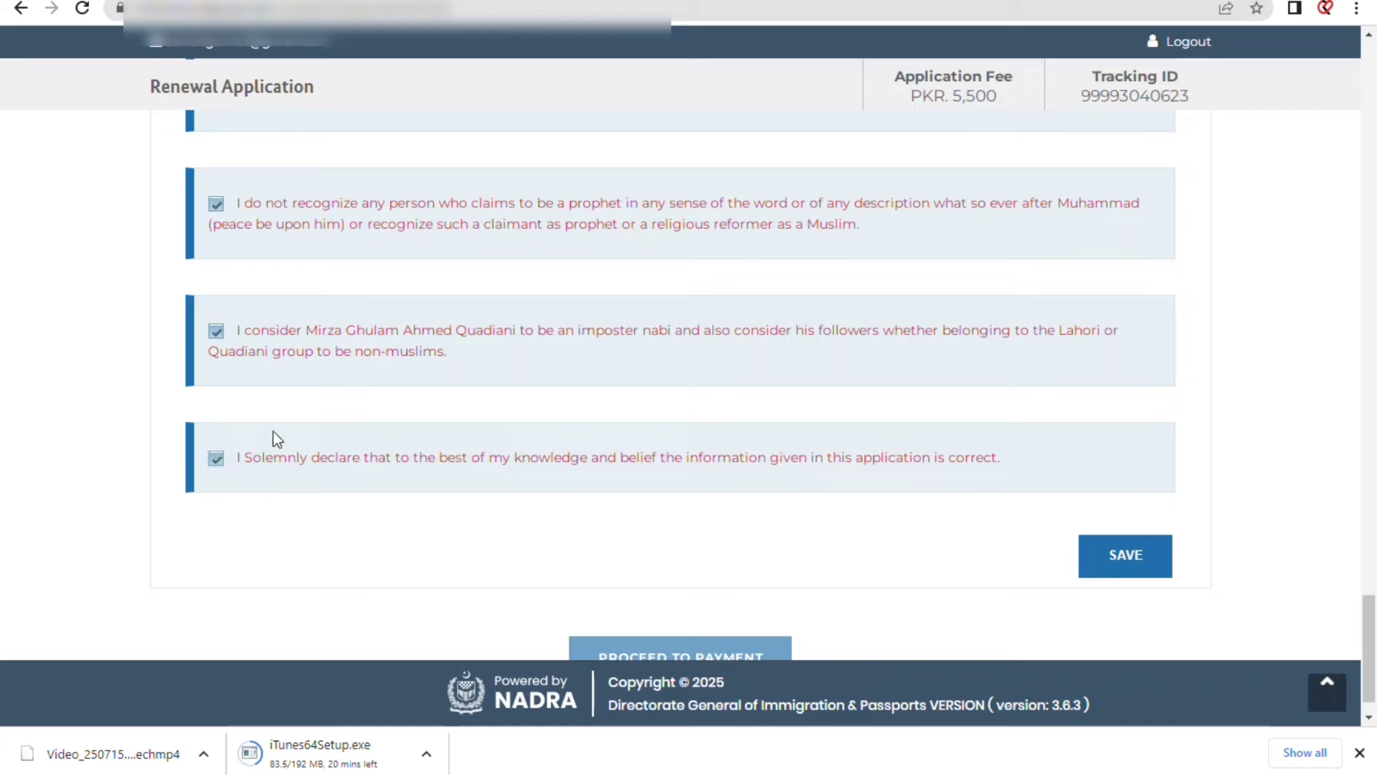
scroll(905, 432, down, 1)
click(1127, 515)
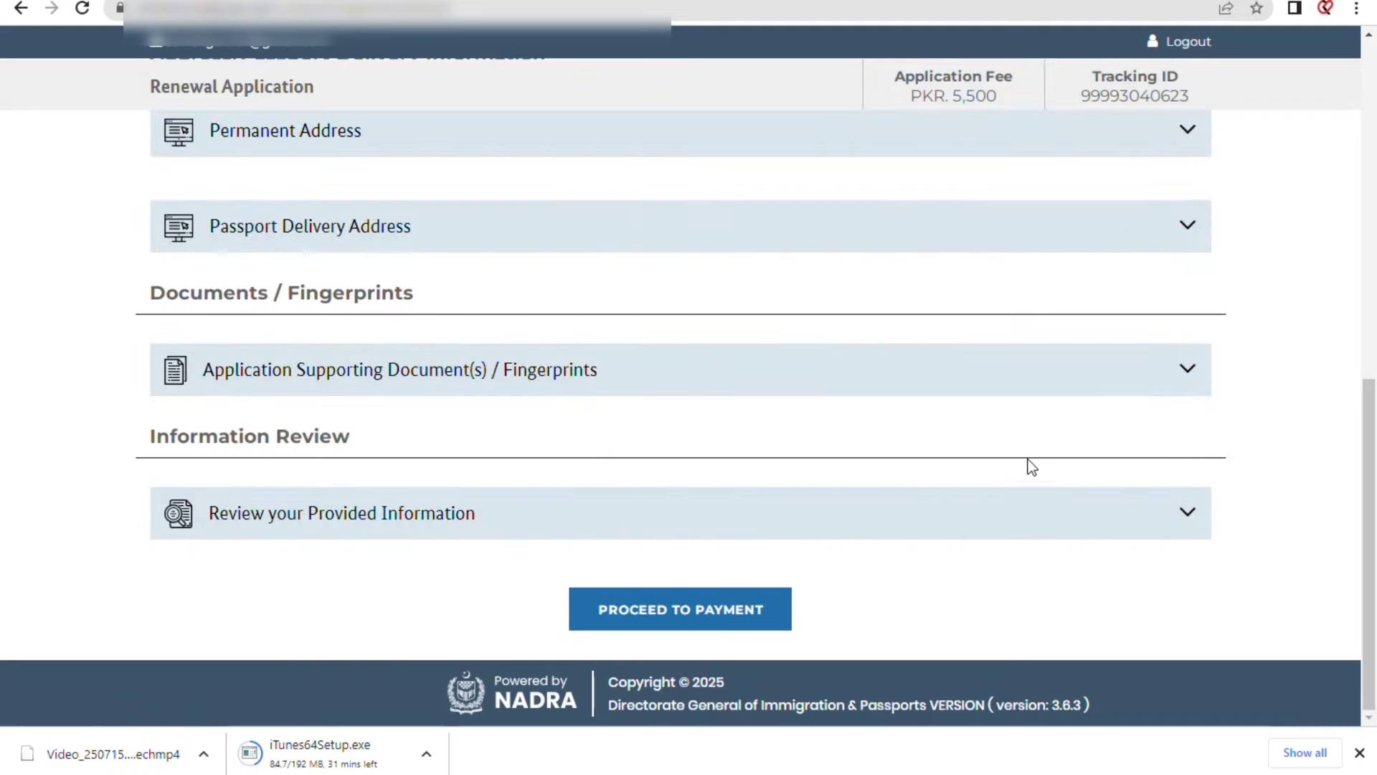
click(714, 618)
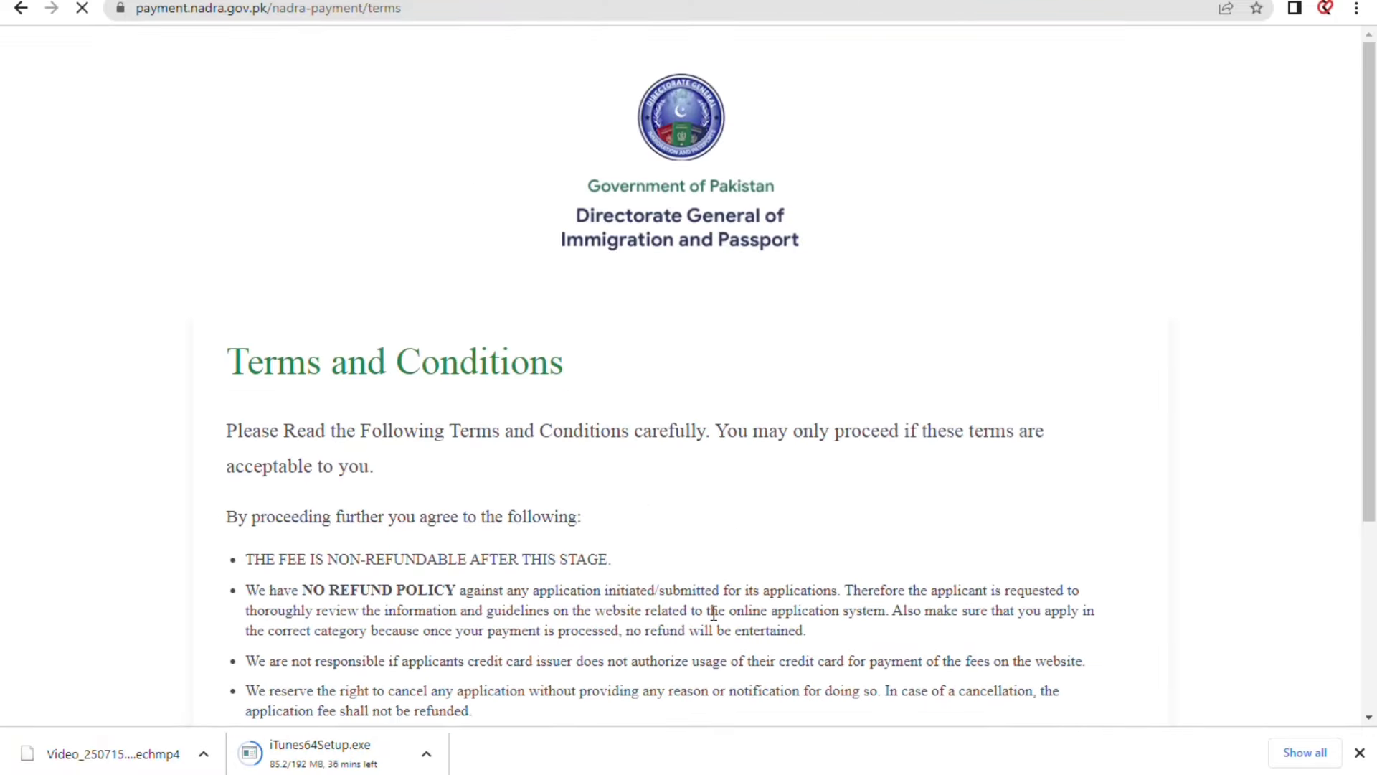
- Accept the NADRA Payment Terms and Conditions and continue to the Billing Info form
scroll(717, 574, down, 3)
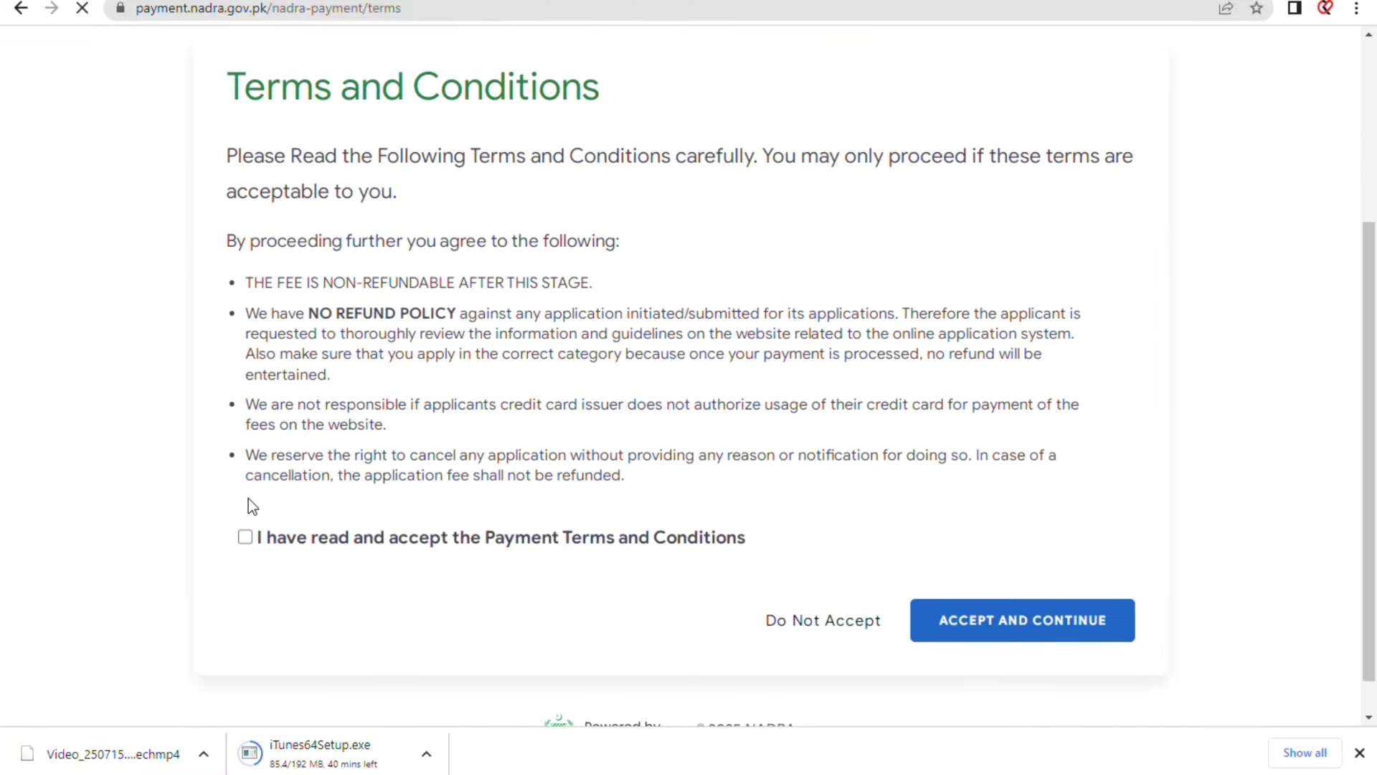
click(245, 537)
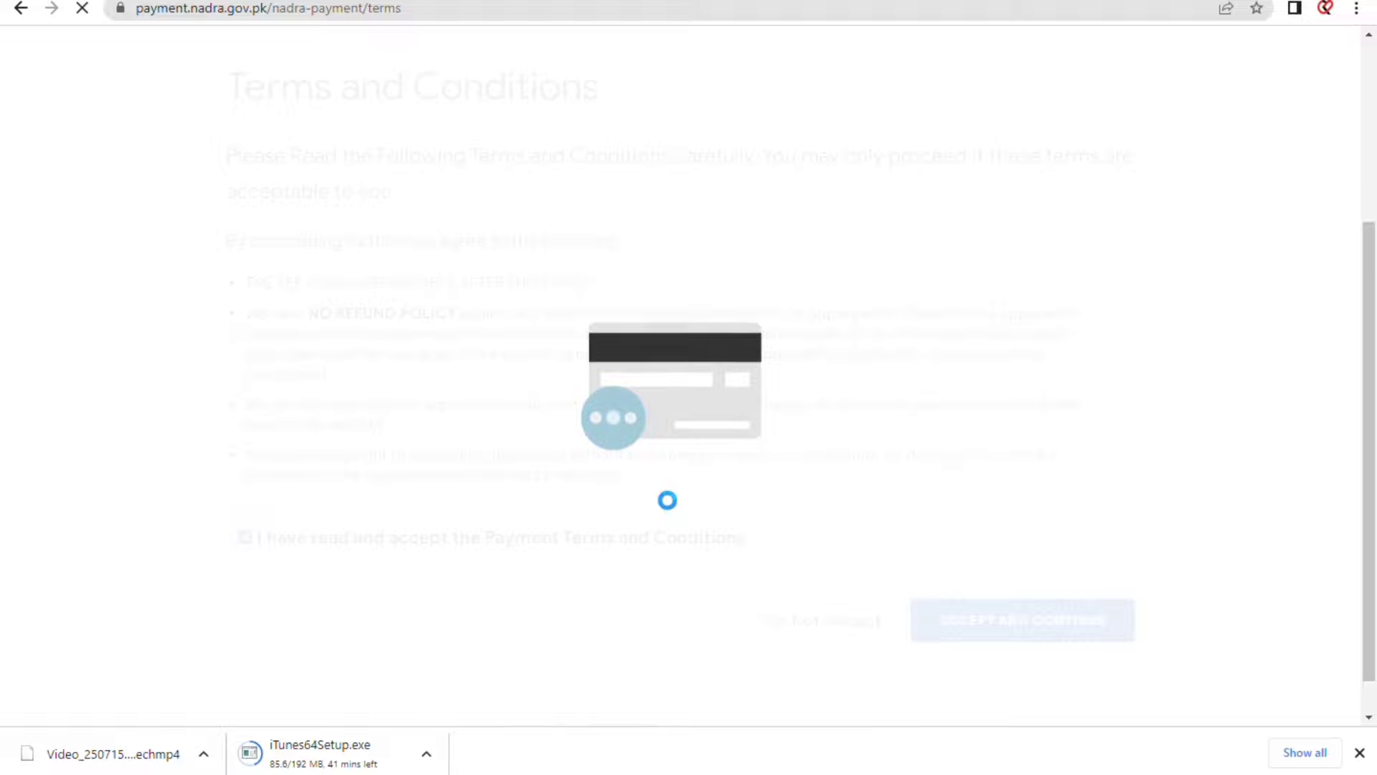
scroll(861, 560, down, 1)
click(1018, 582)
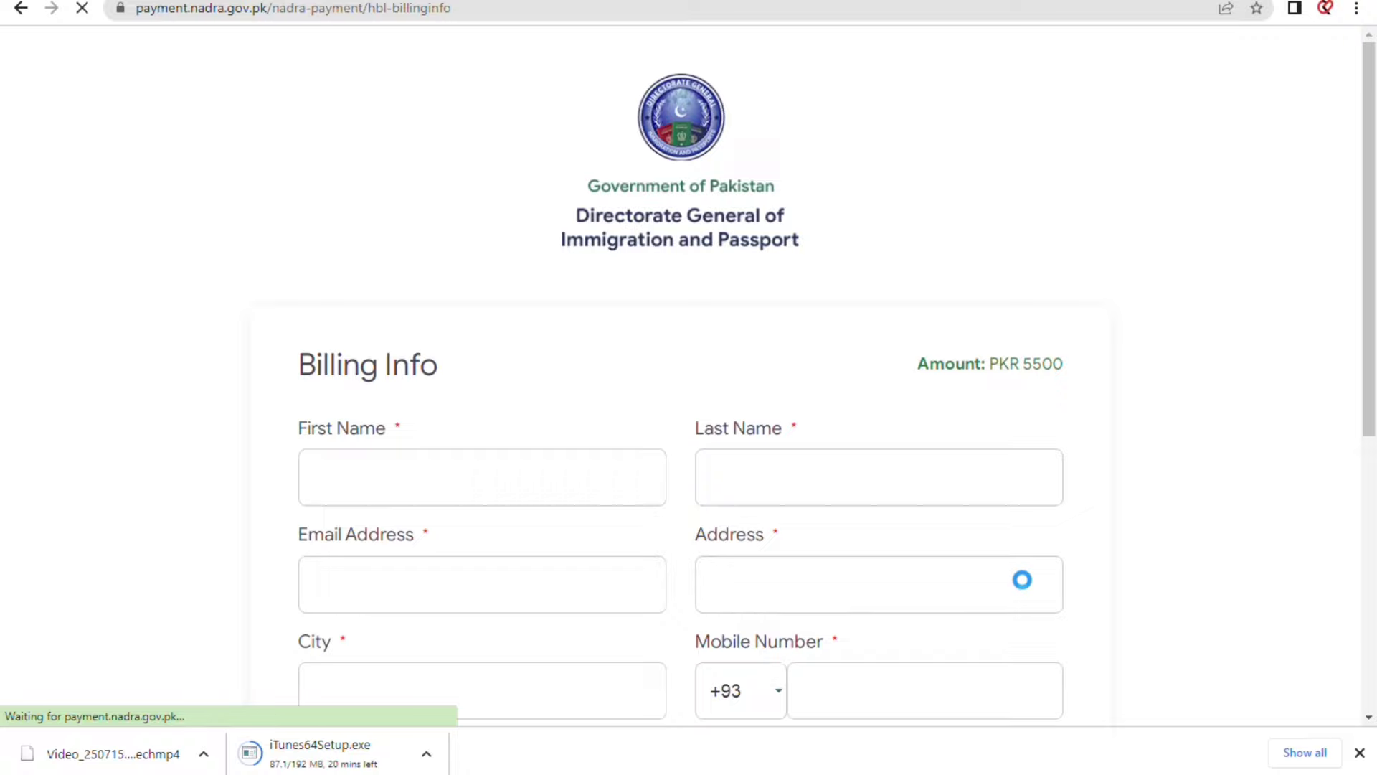
- Autofill the billing form from saved details and set the billing country to Pakistan
scroll(1022, 580, down, 4)
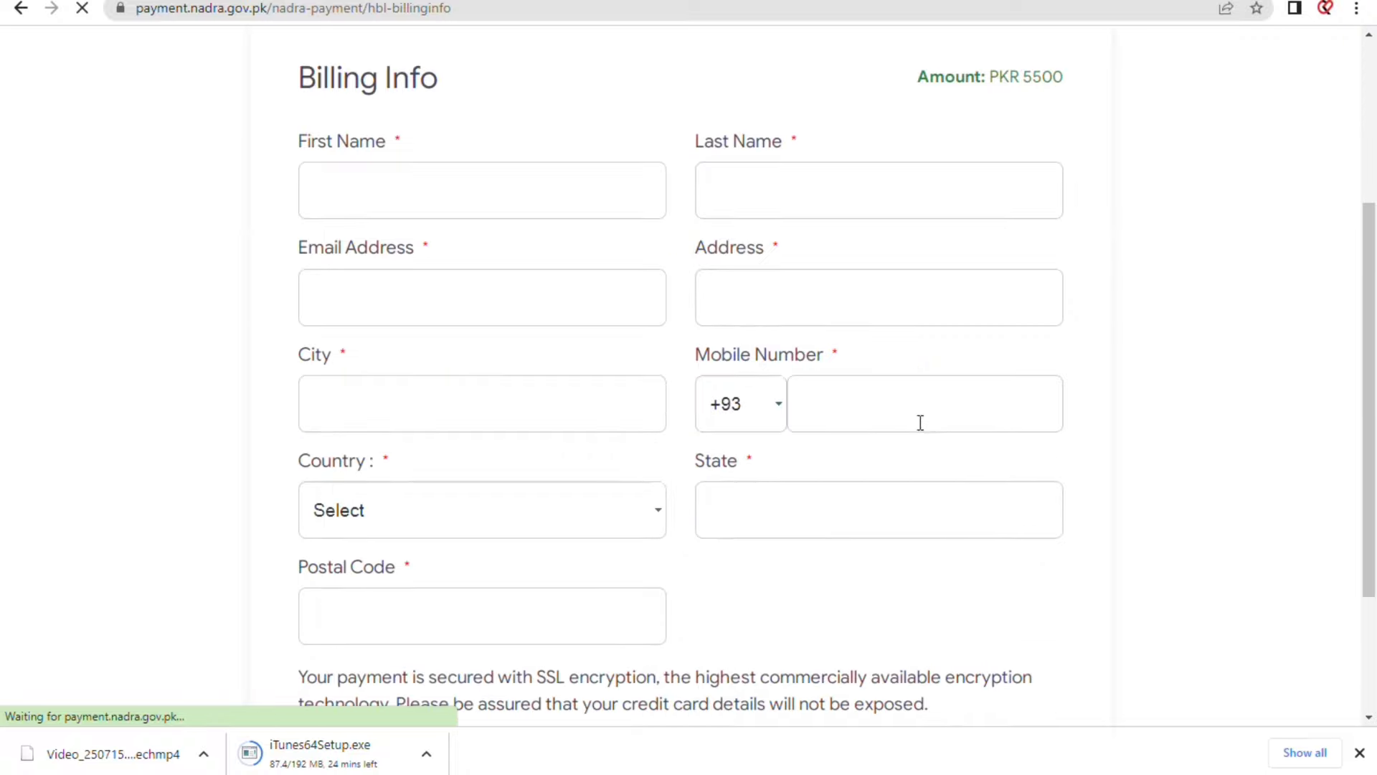
click(531, 203)
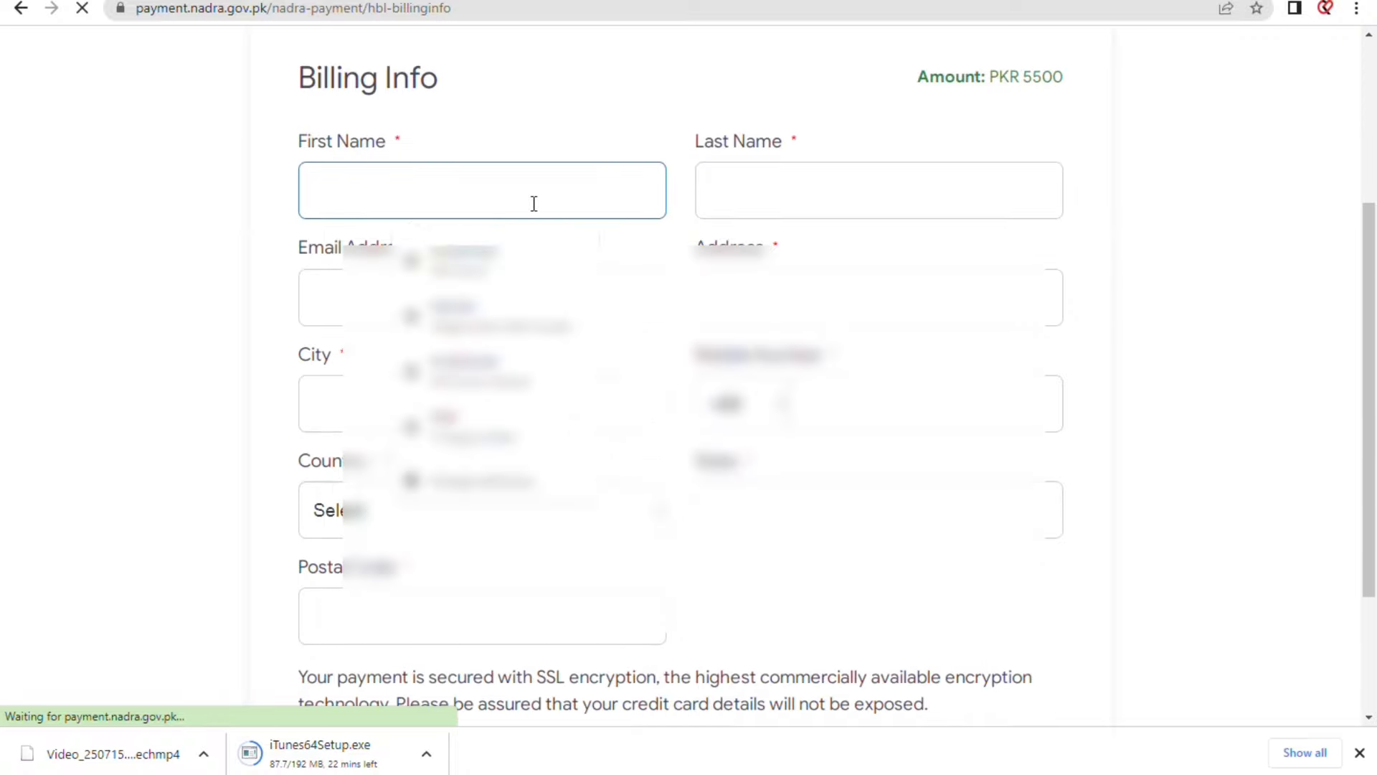
click(518, 262)
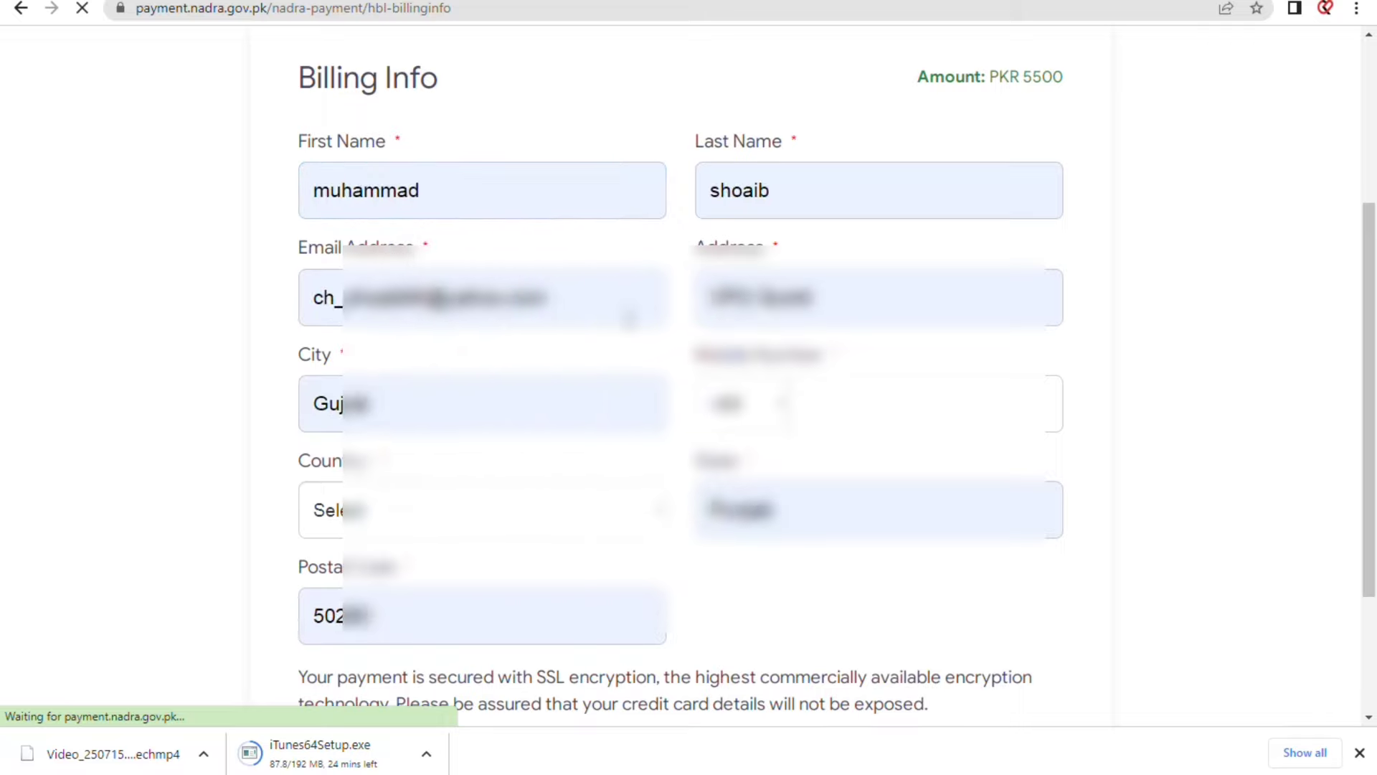
click(569, 532)
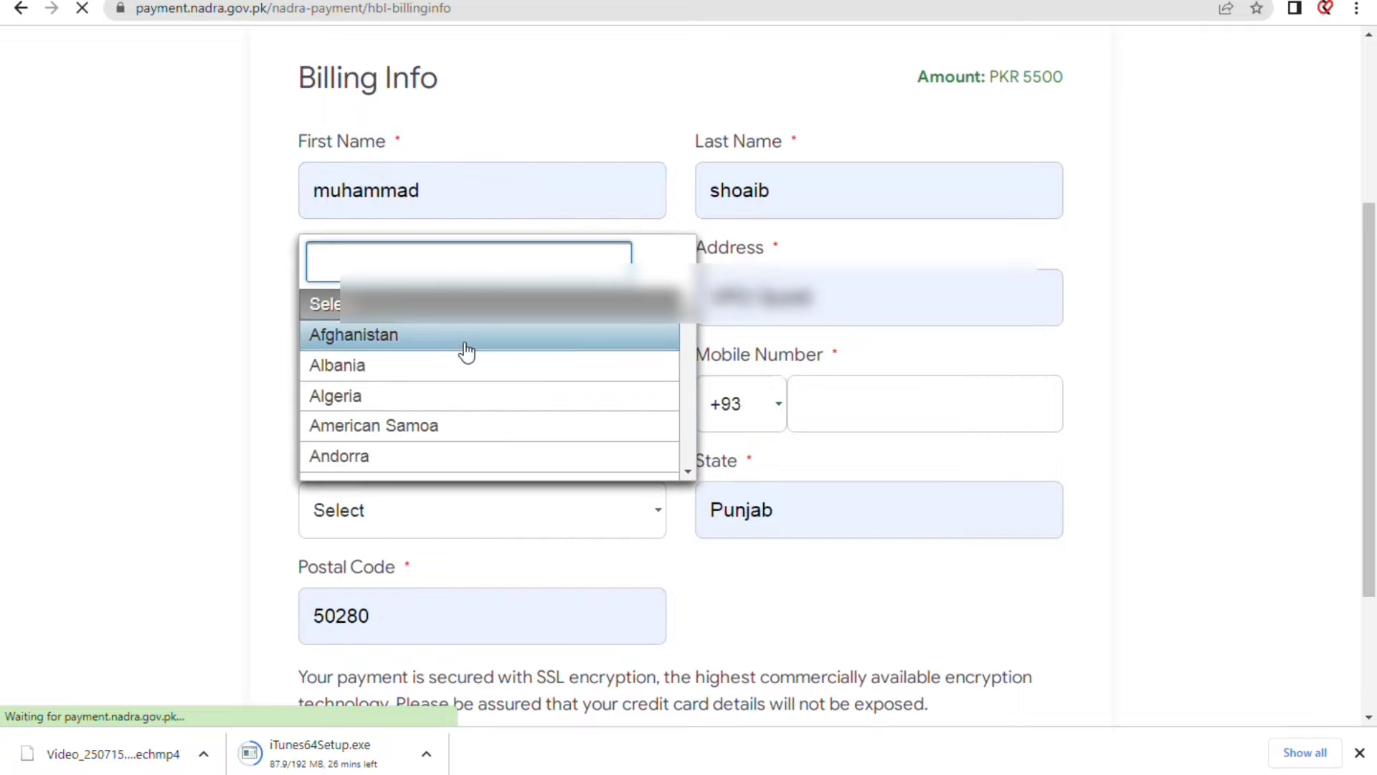
text(pa)
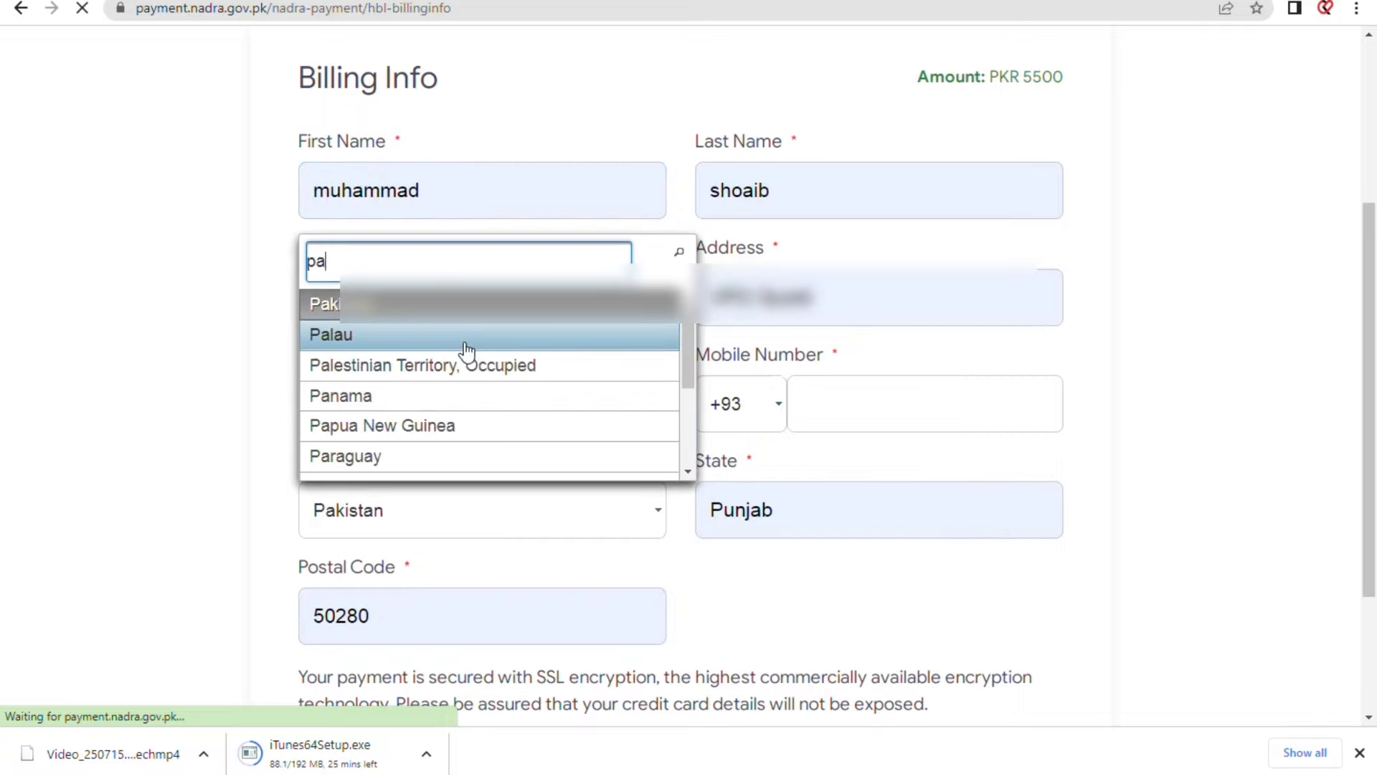
click(493, 307)
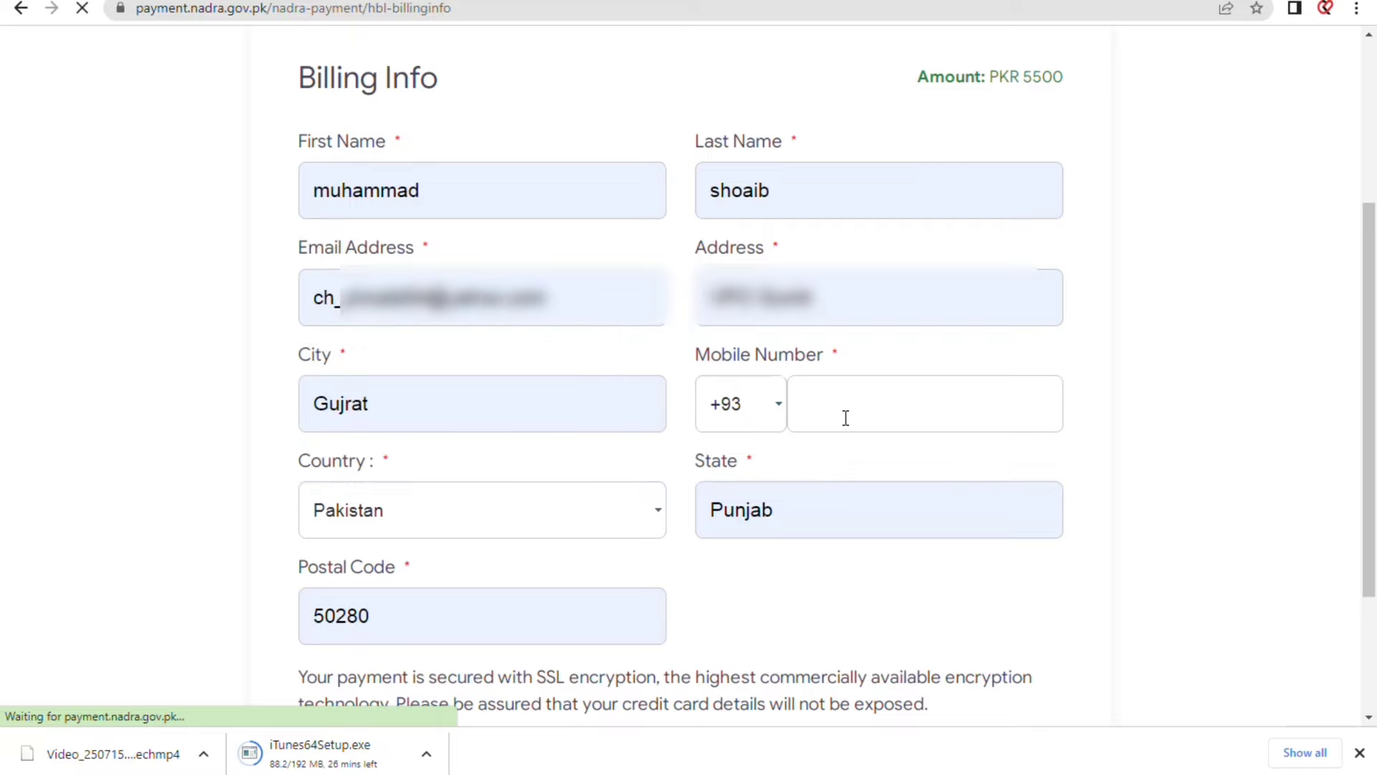
- Choose +92 as the mobile country code and enter the mobile number
click(732, 404)
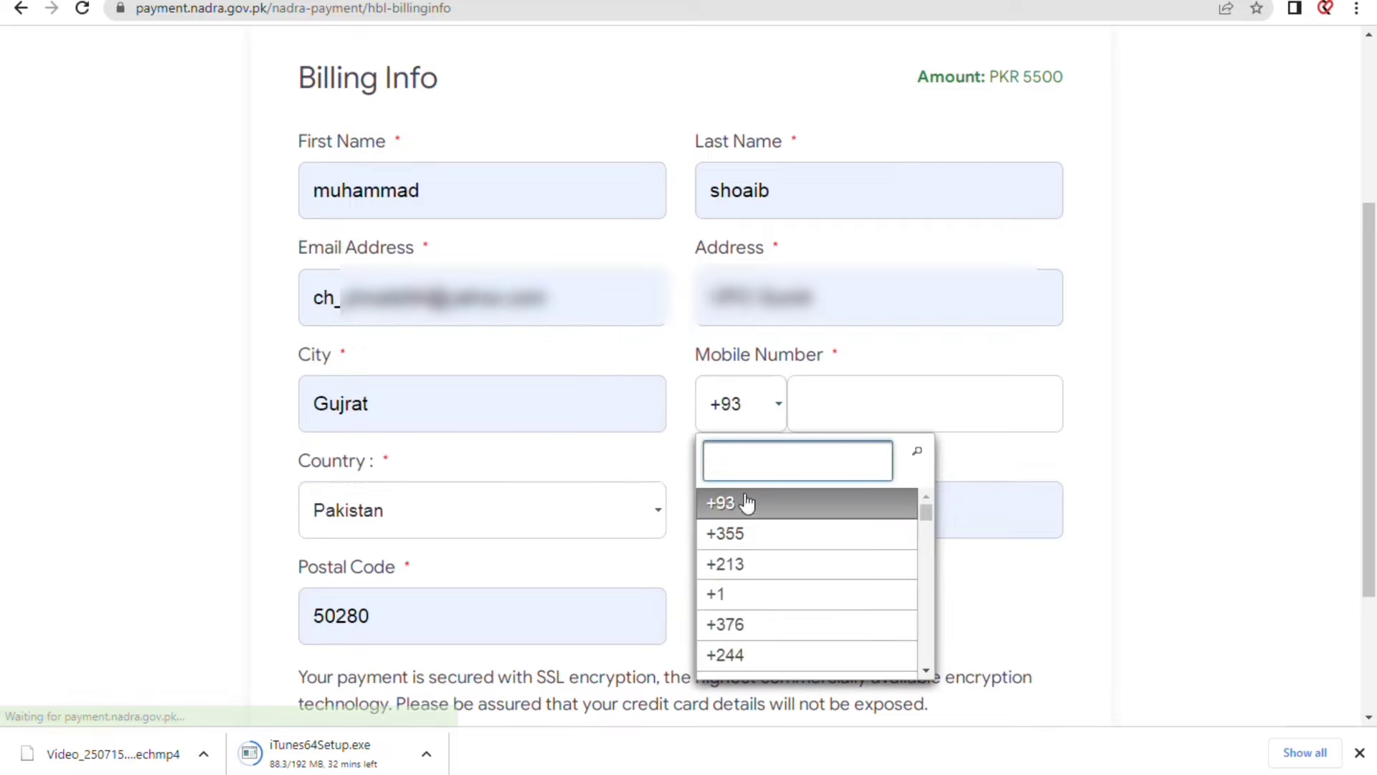
text(92)
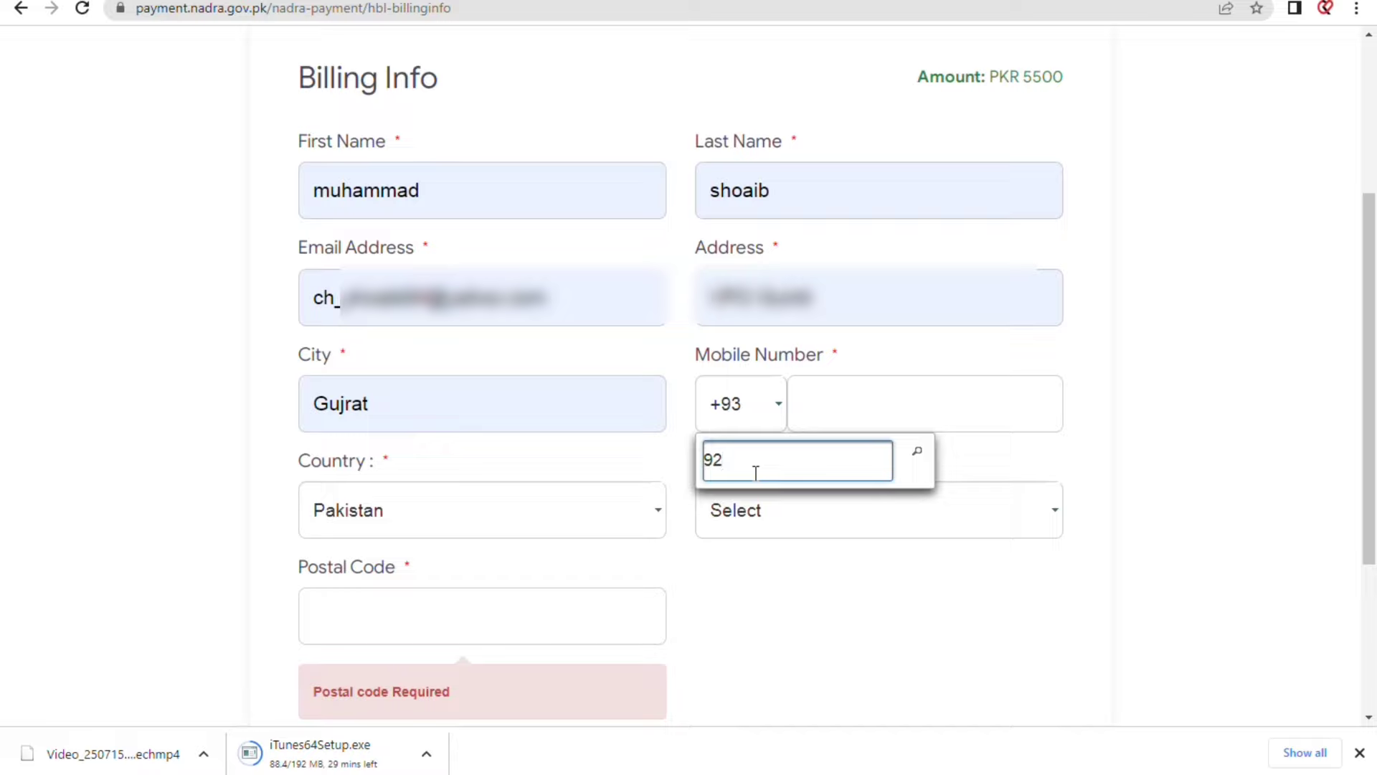
key(Home)
text(+)
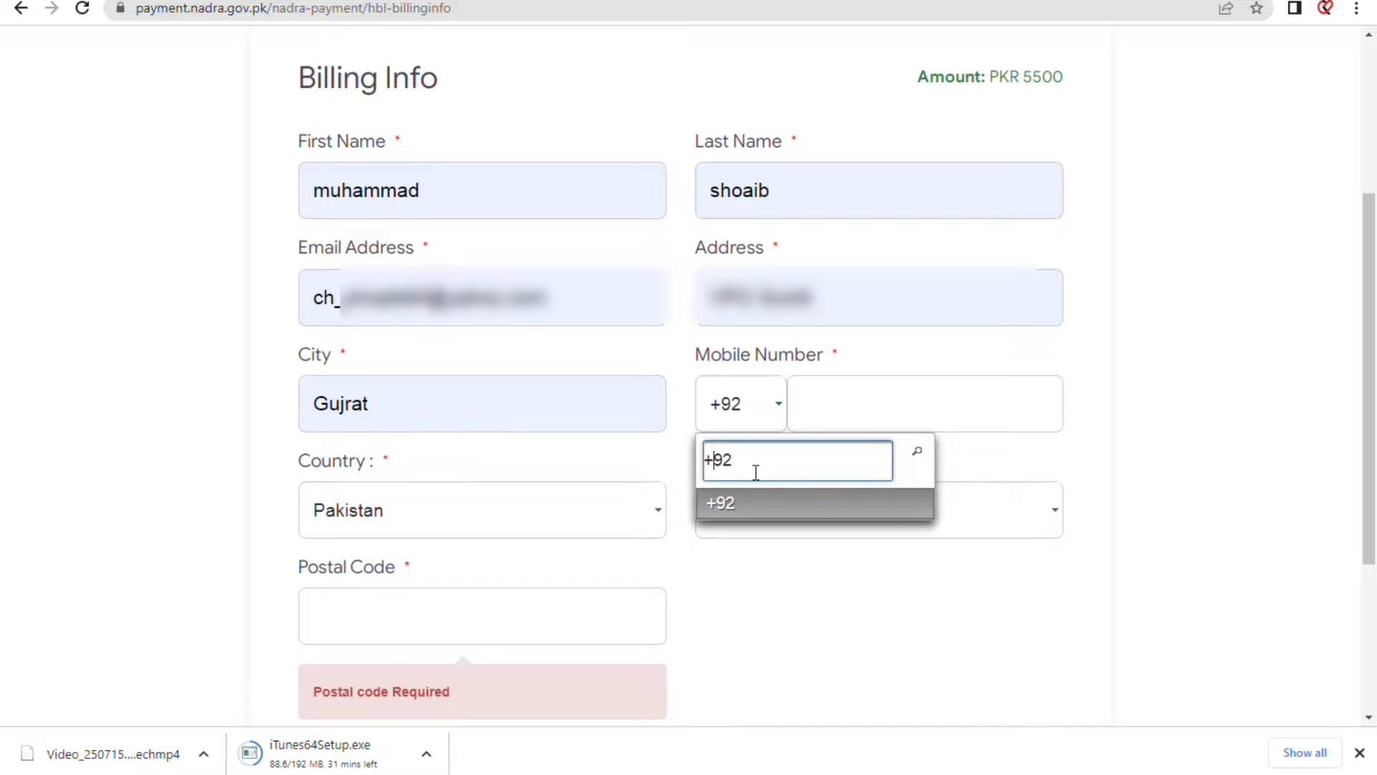
click(732, 515)
click(808, 409)
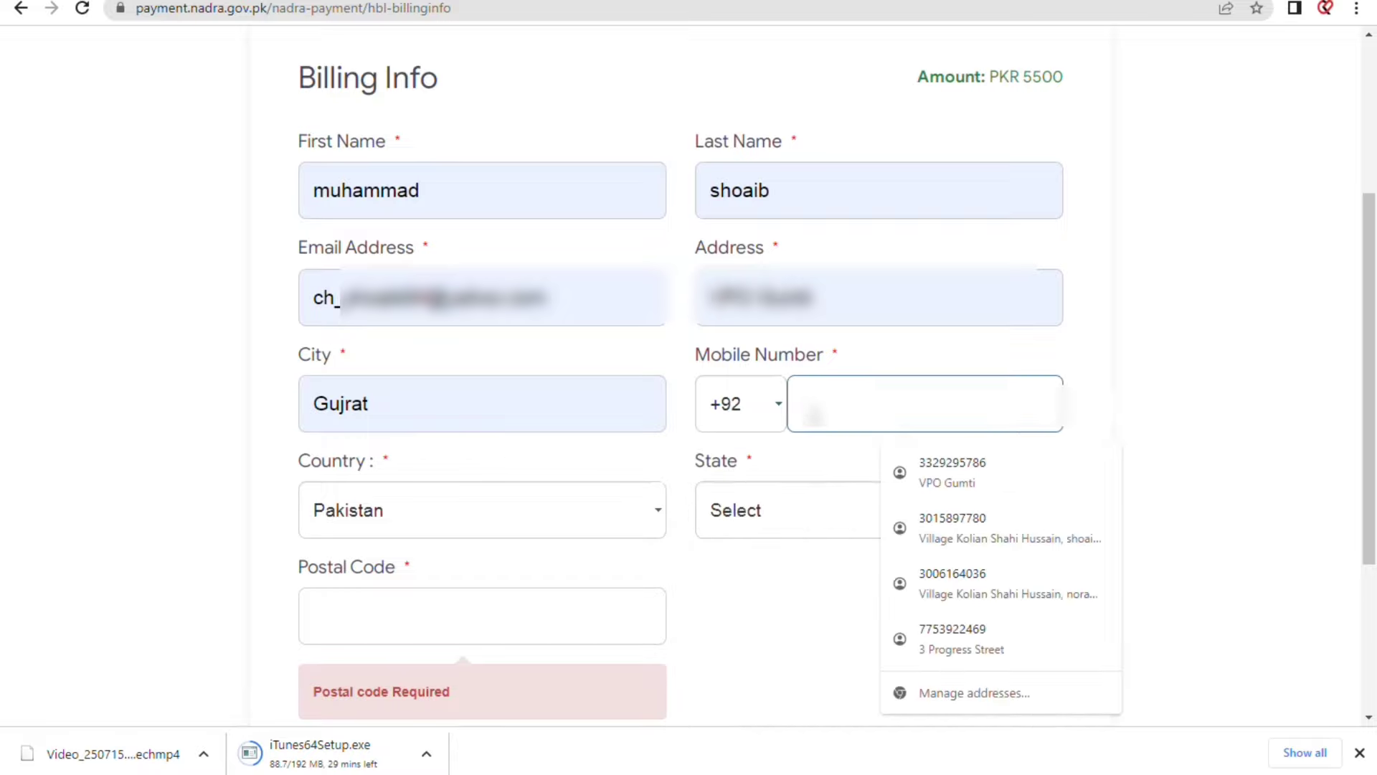
text(••••••••••)
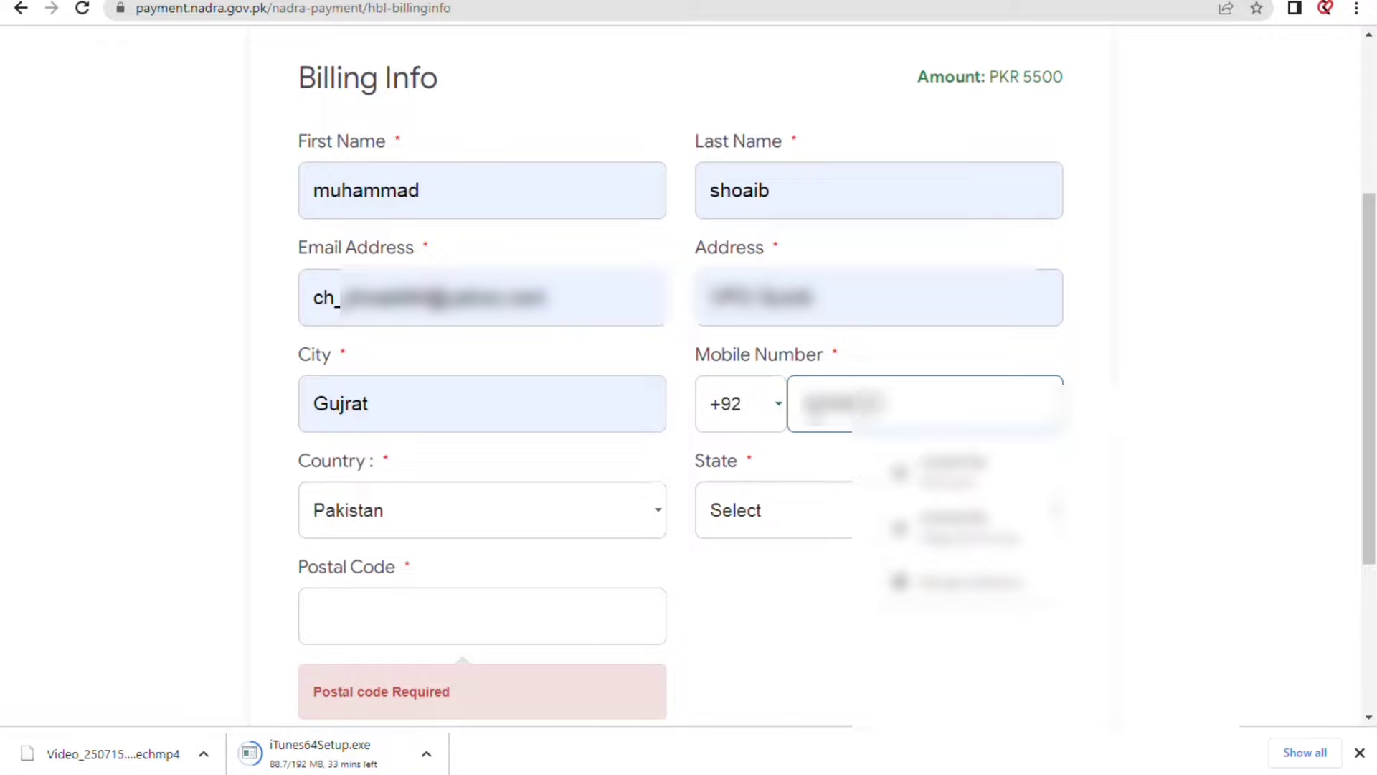
key(BackSpace)
key(BackSpace)
key(BackSpace)
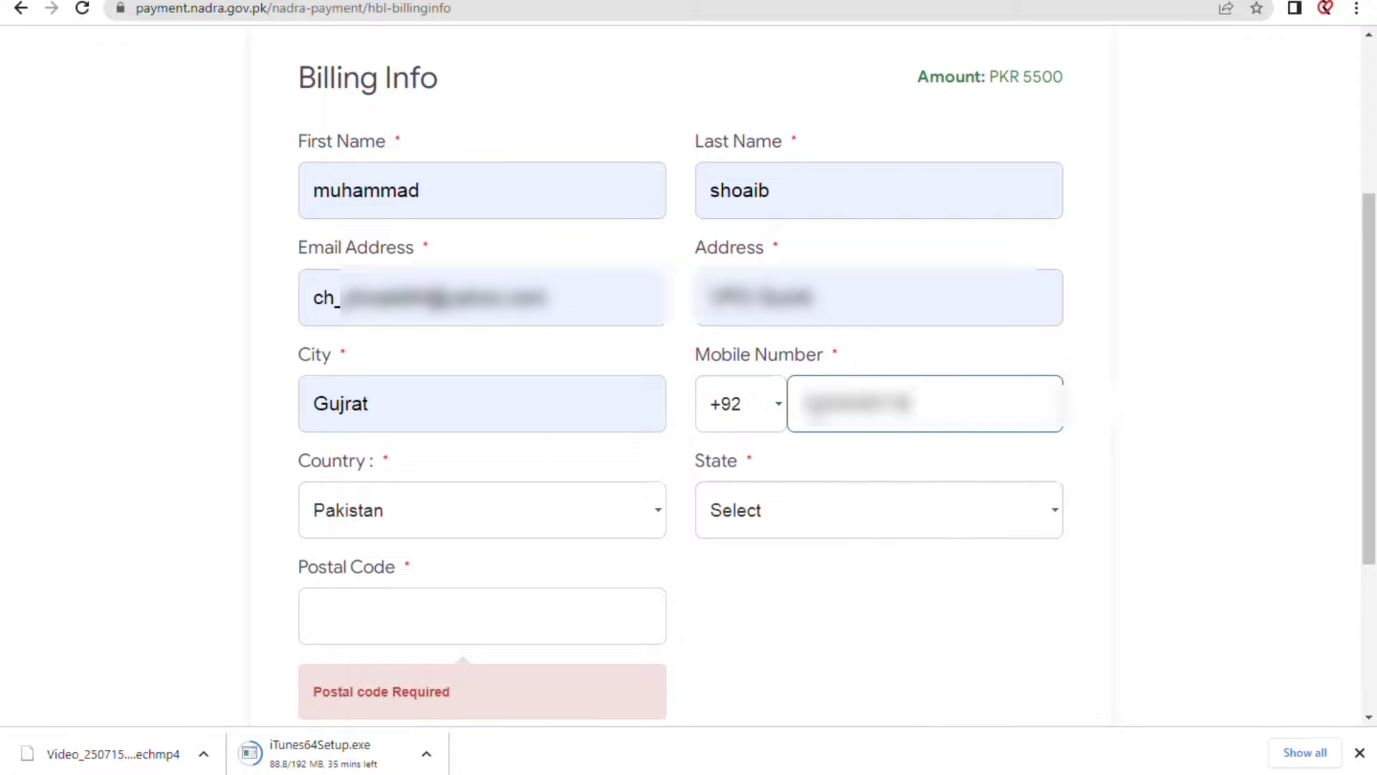
text(•)
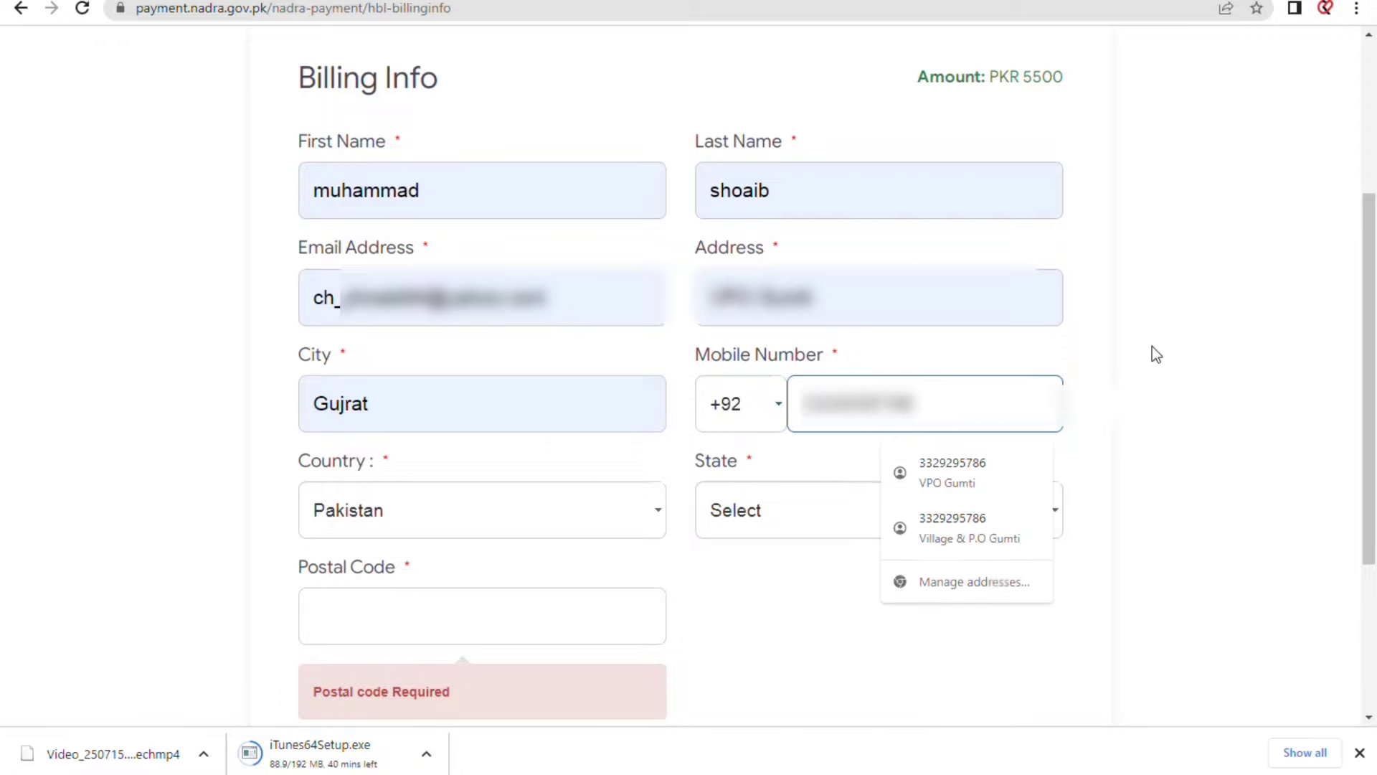
click(1150, 350)
- Select Punjab as the state, enter postal code 50280, and submit the billing details
scroll(1119, 402, down, 3)
click(907, 338)
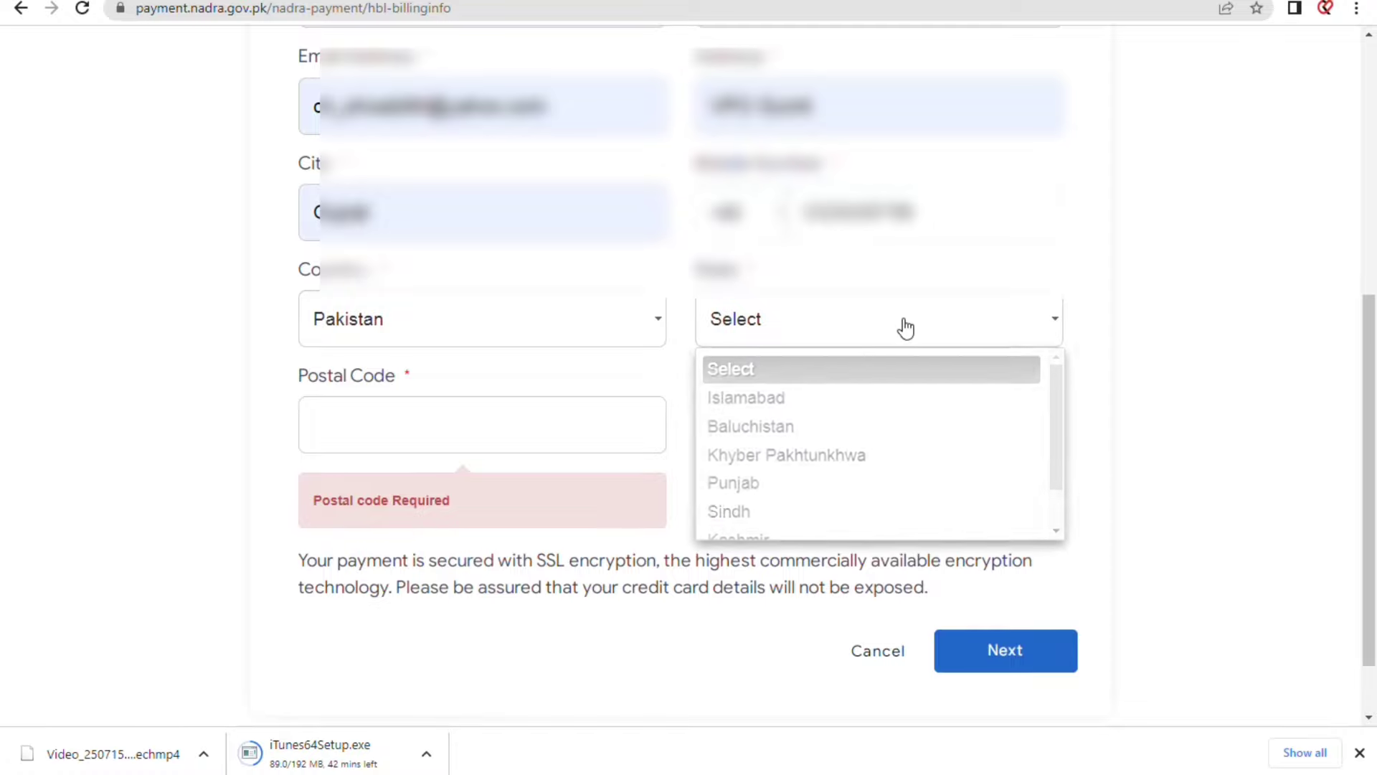
scroll(767, 437, down, 1)
click(767, 434)
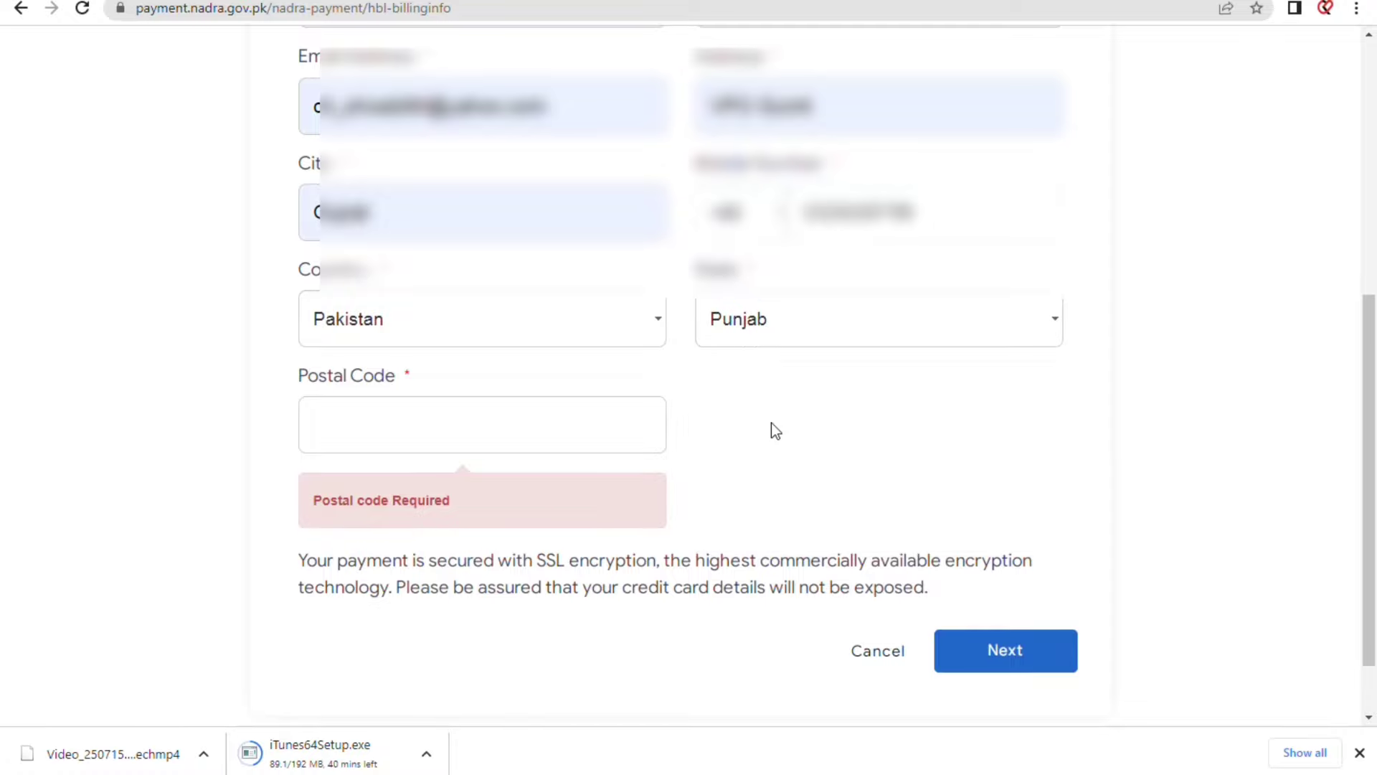
click(483, 408)
text(50280)
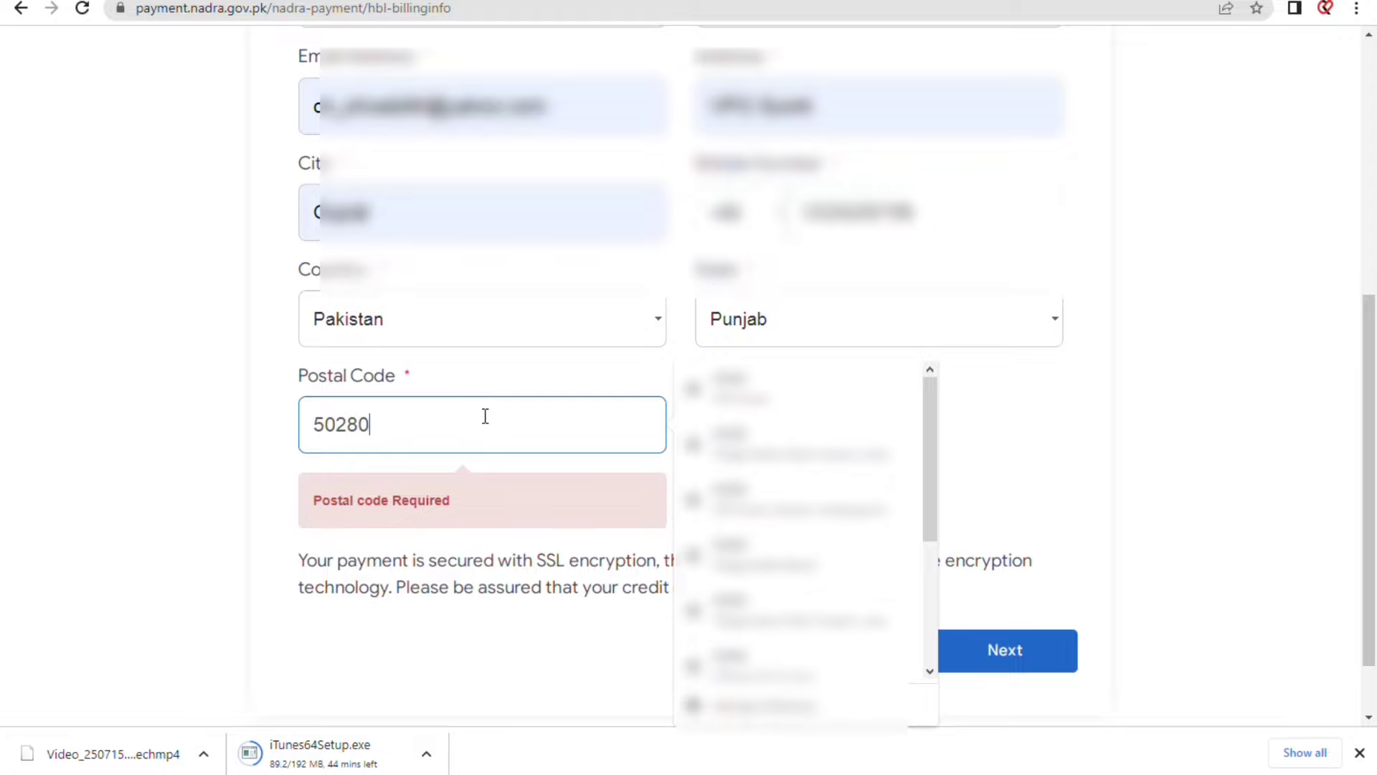
click(173, 419)
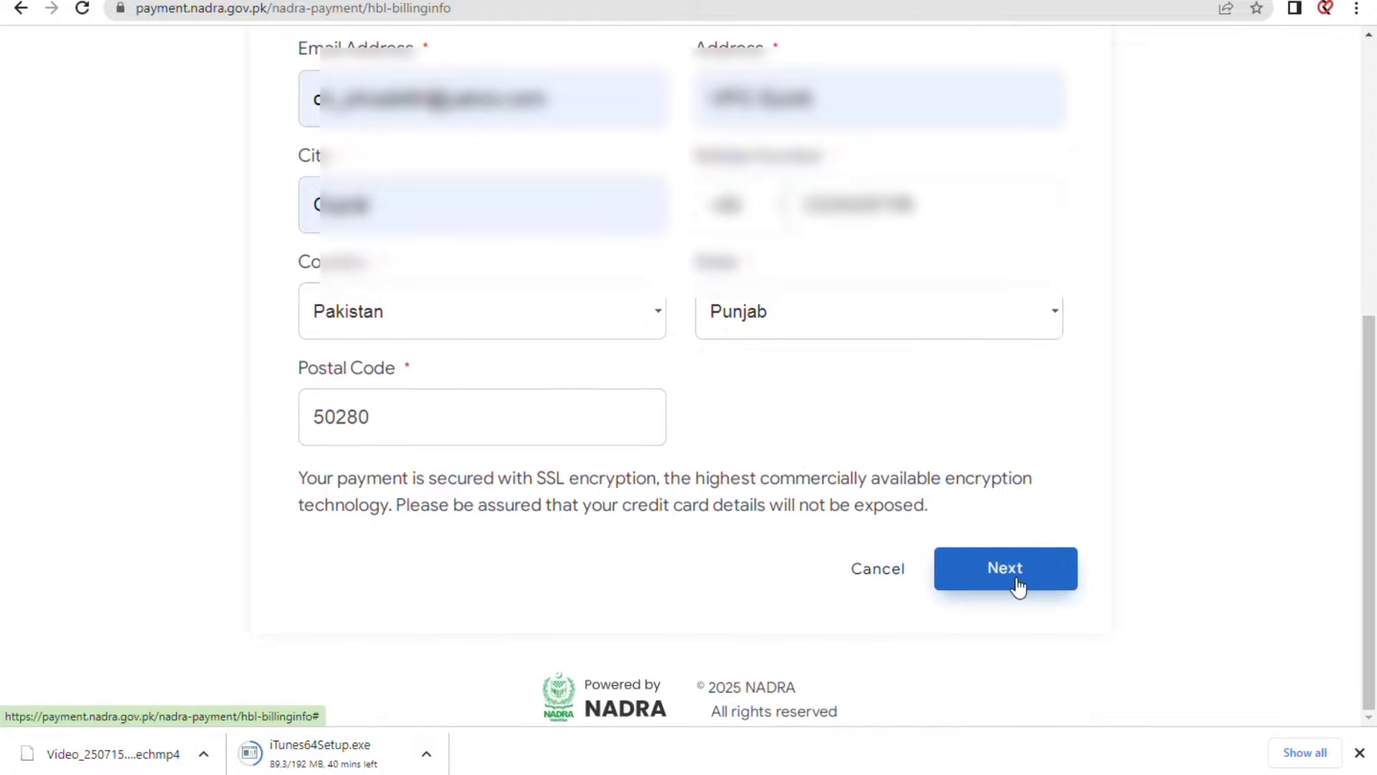
click(1014, 581)
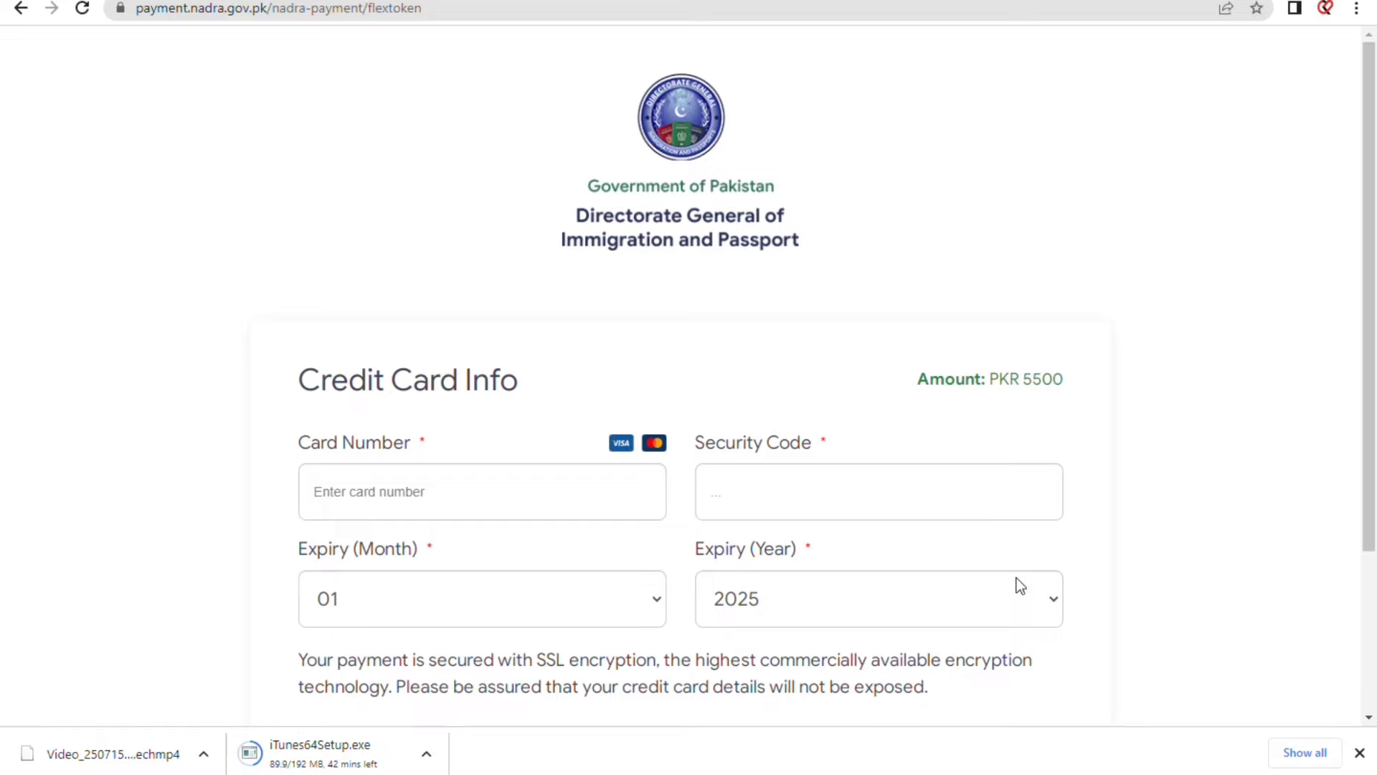
- Autofill the saved card, enter its security code, and confirm the PKR 5500 payment
scroll(815, 464, down, 3)
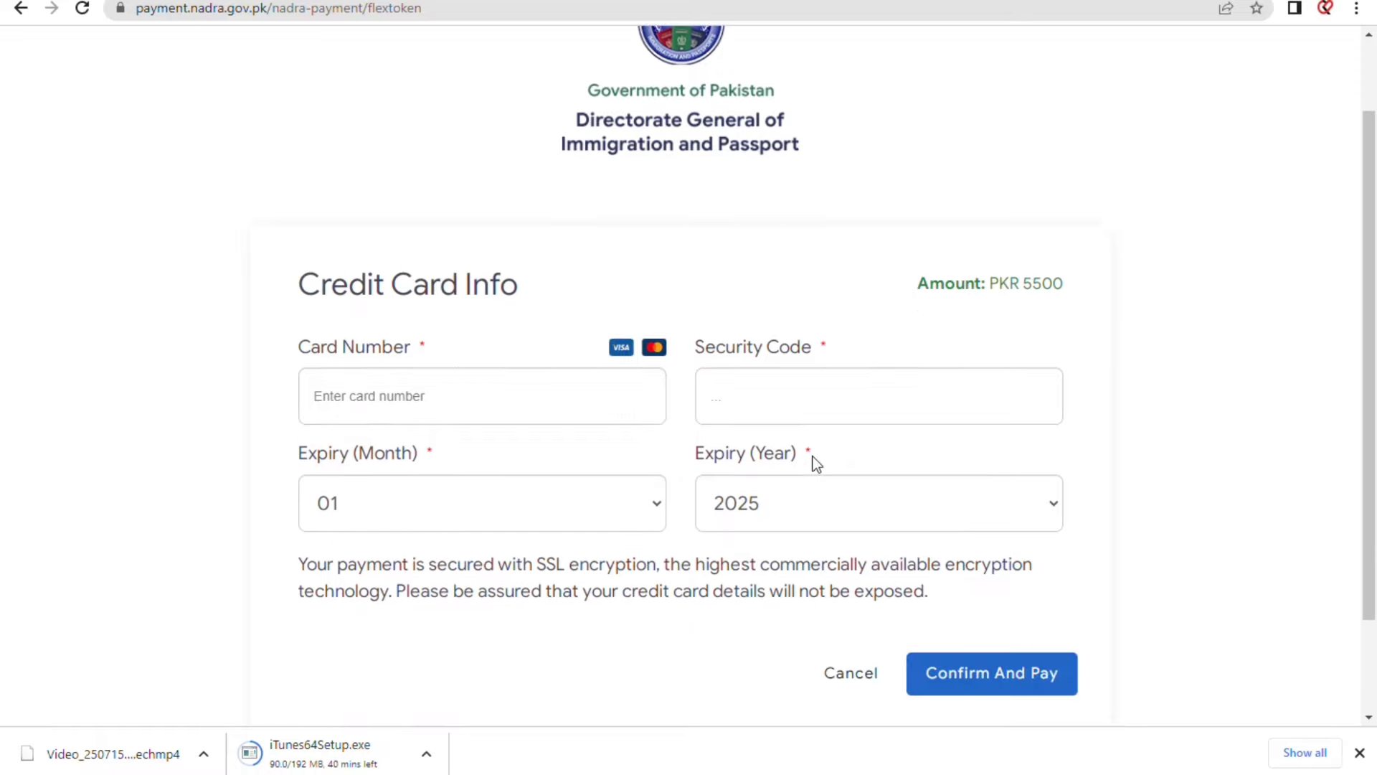
click(415, 271)
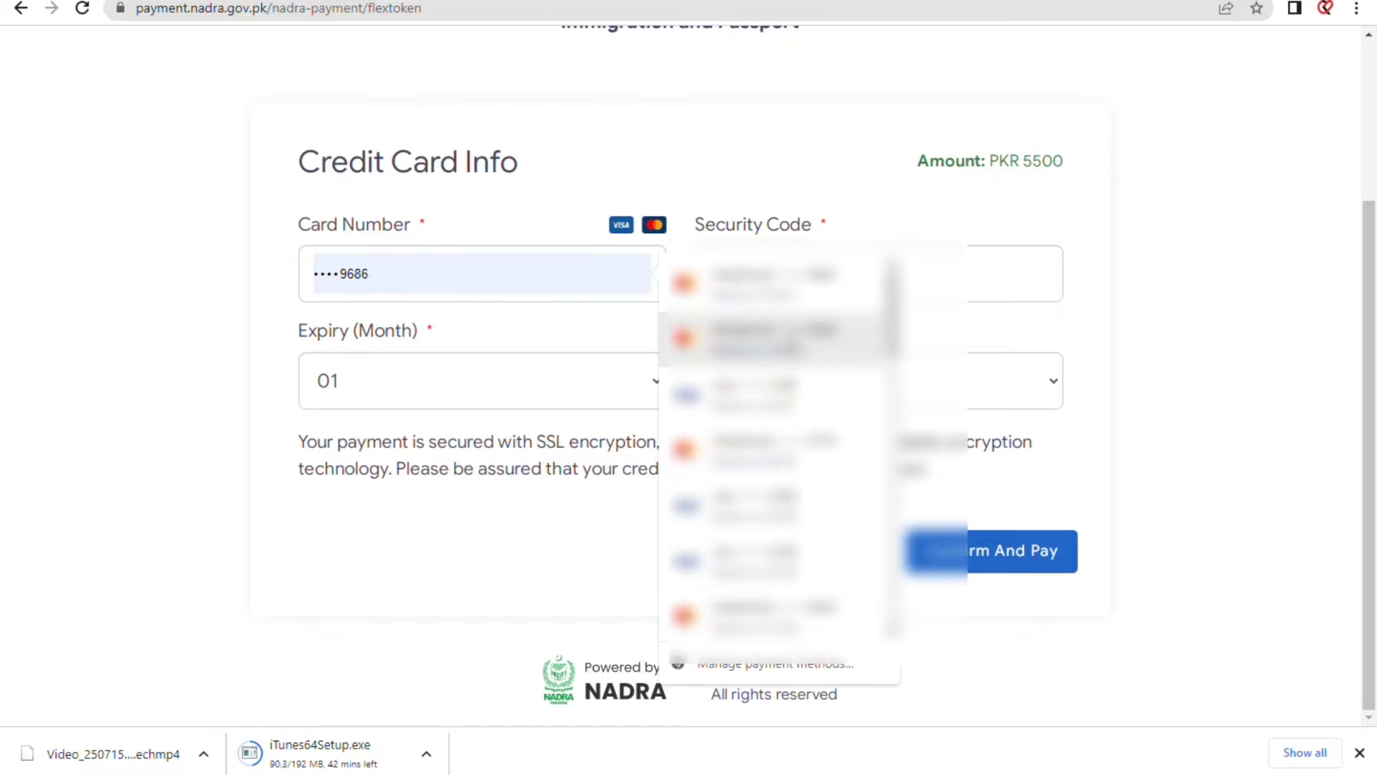
click(802, 303)
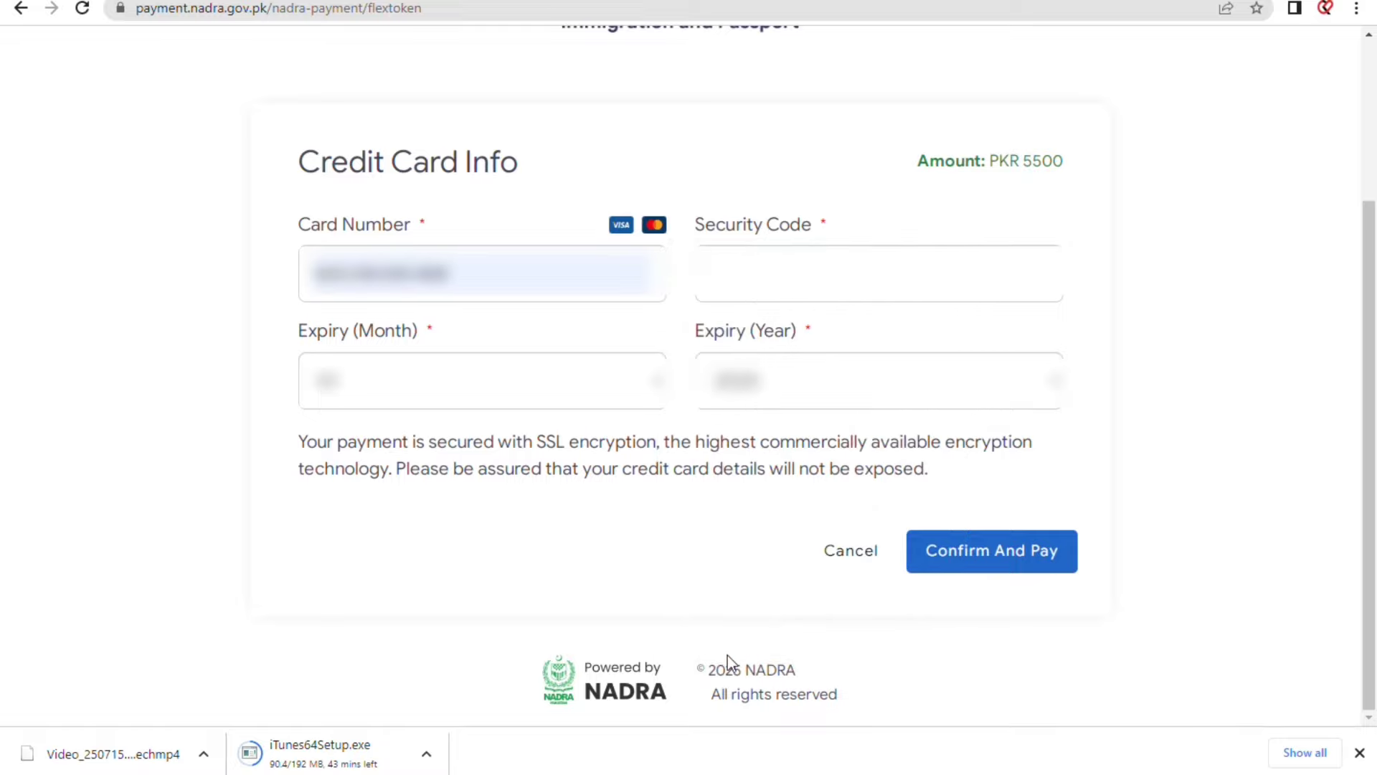
click(998, 545)
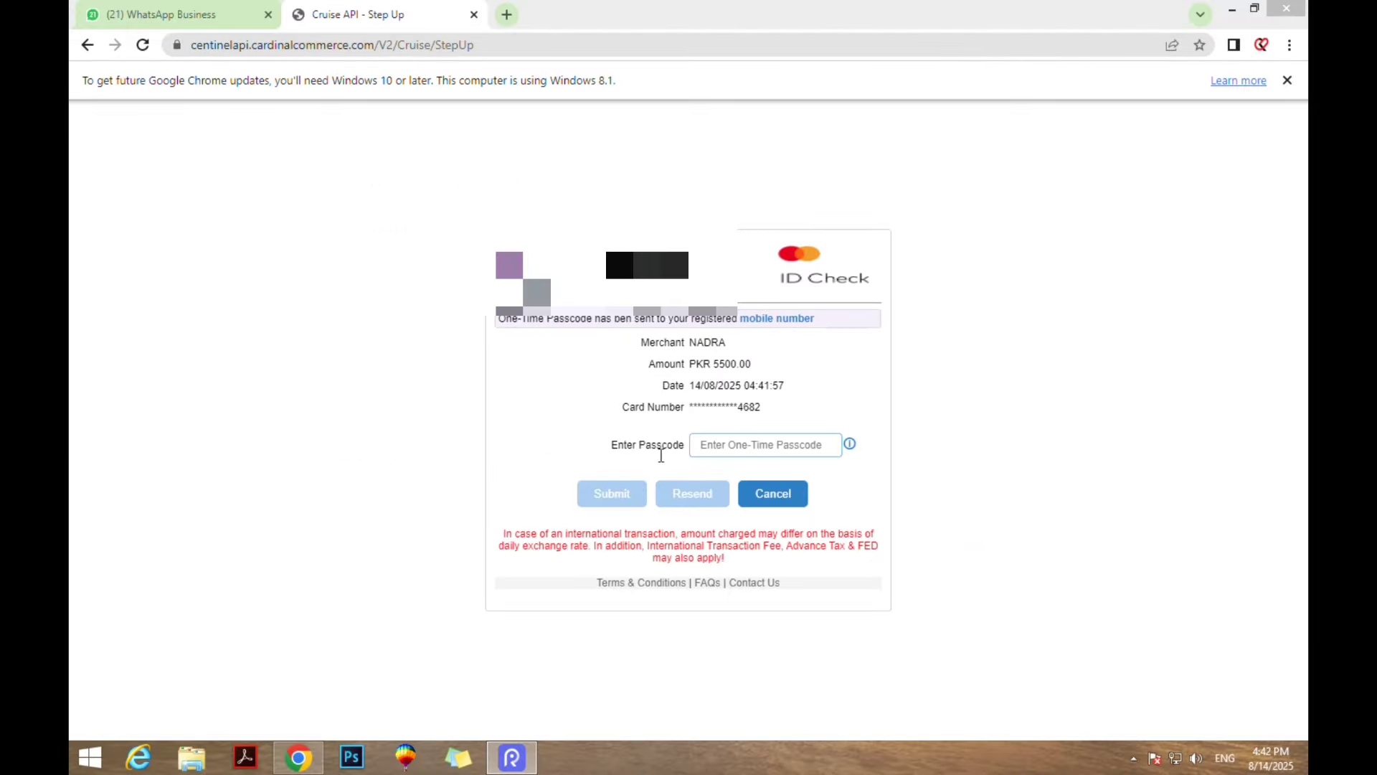
- Enter and submit the one-time passcode in Mastercard ID Check
click(702, 448)
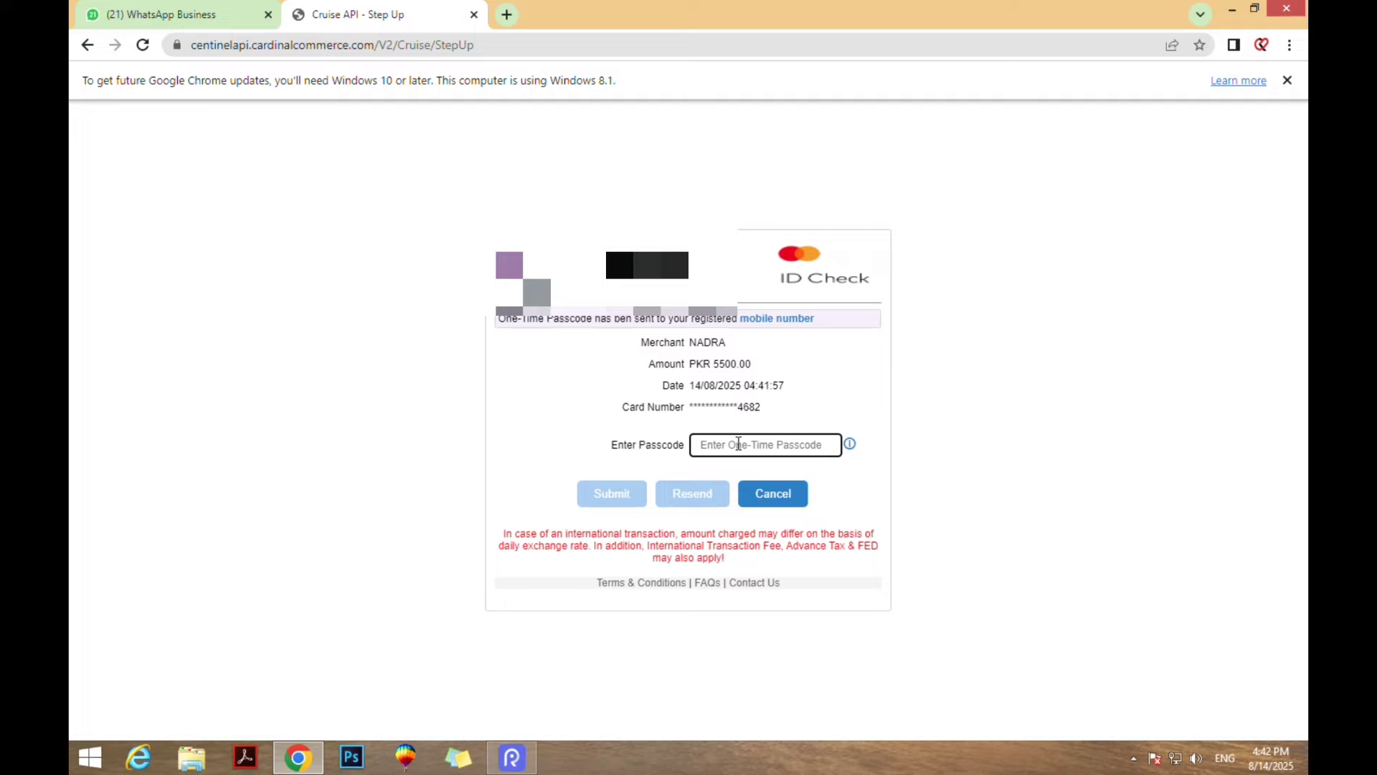
text(****)
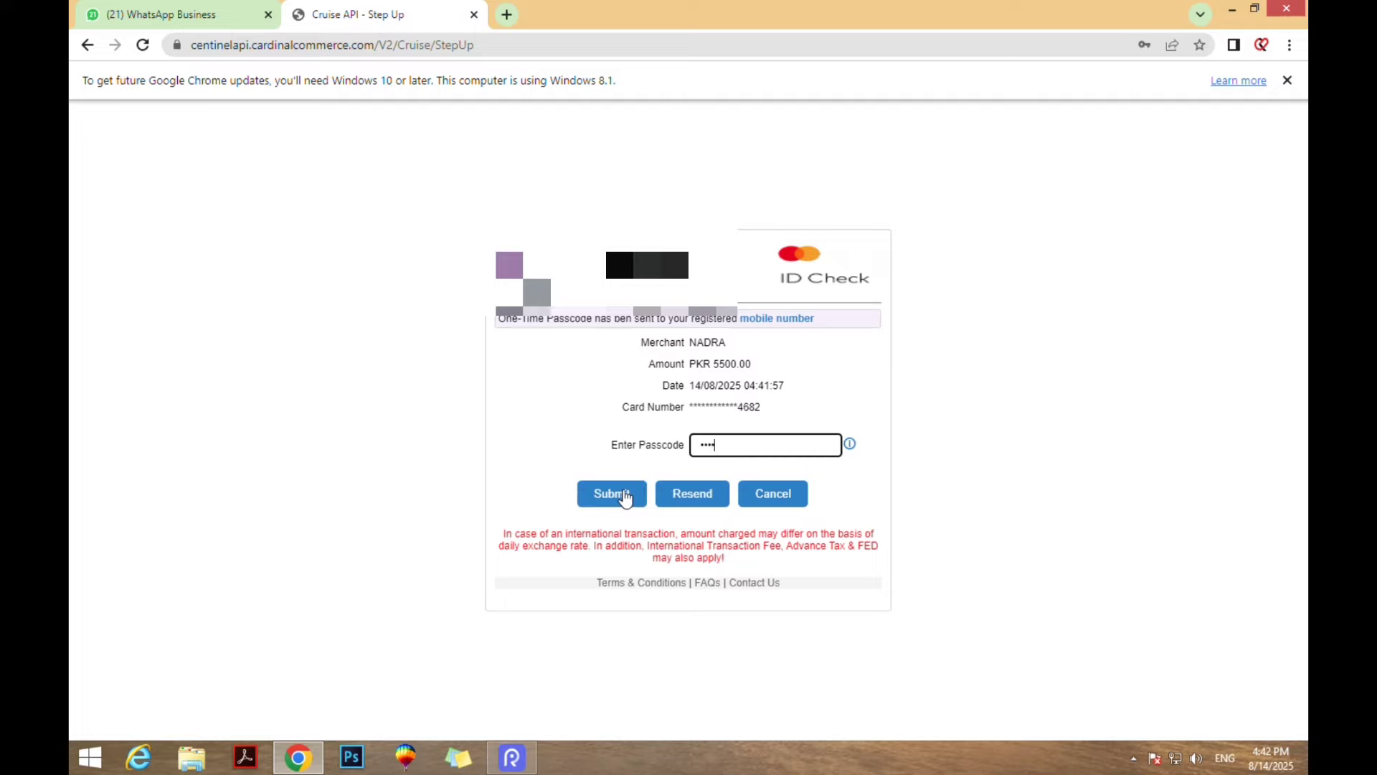
click(626, 496)
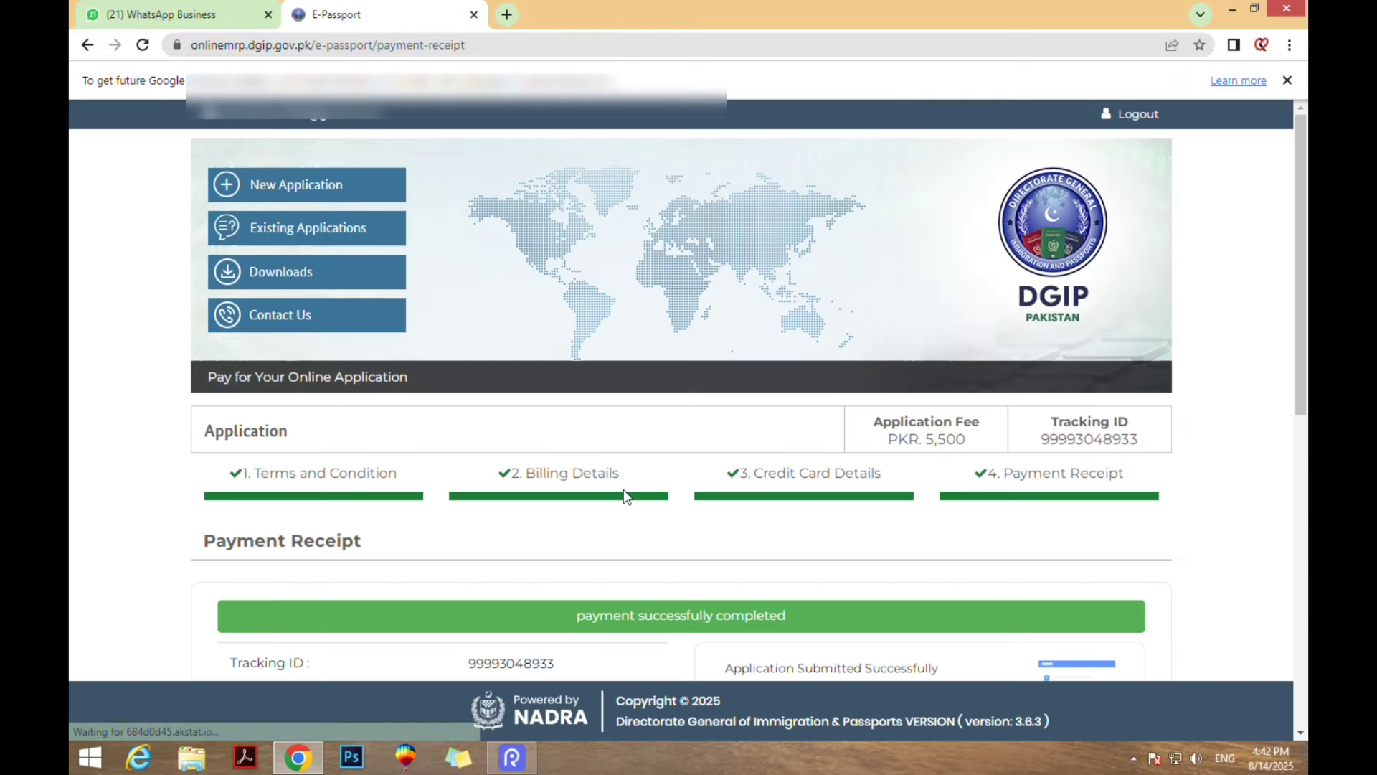
- Review the successful payment receipt, then follow its link to Existing Applications
scroll(625, 486, down, 1)
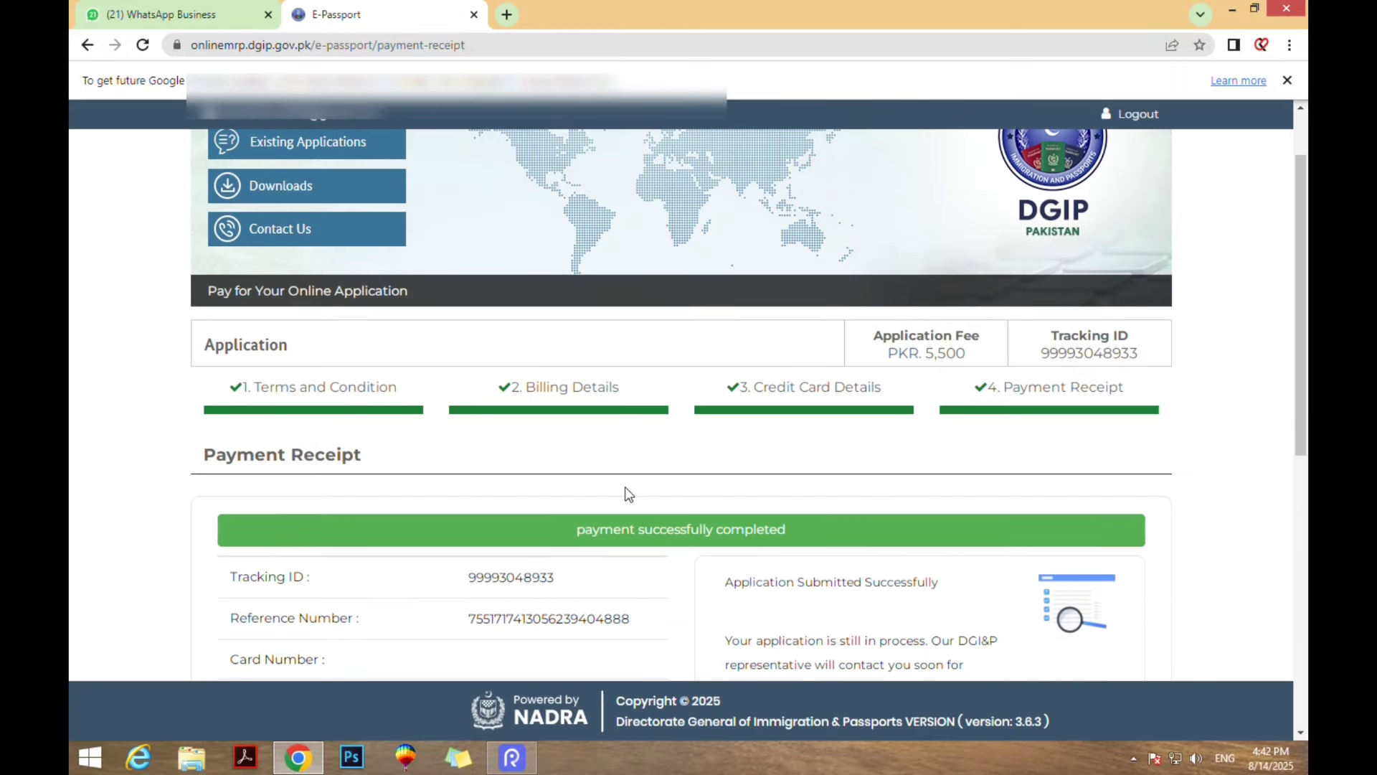
scroll(625, 492, down, 5)
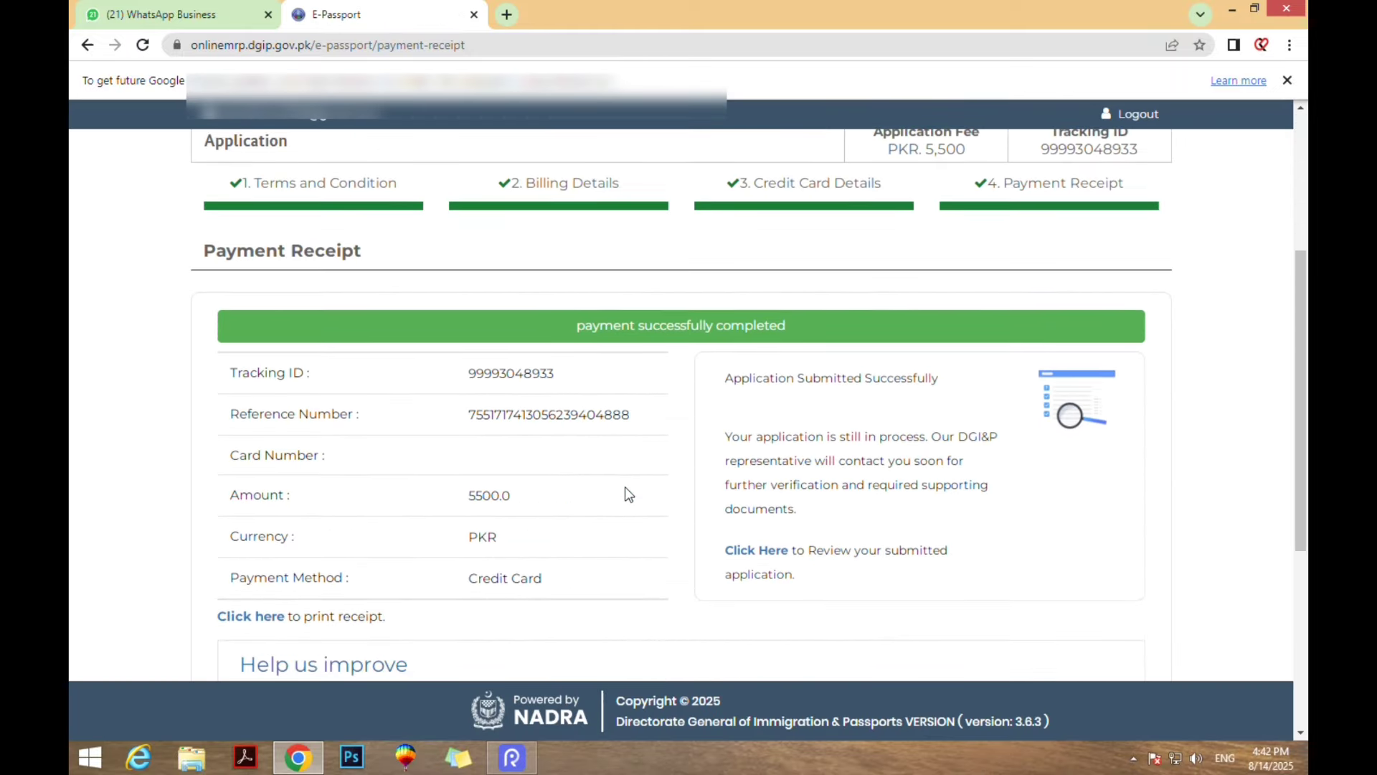
scroll(626, 486, down, 2)
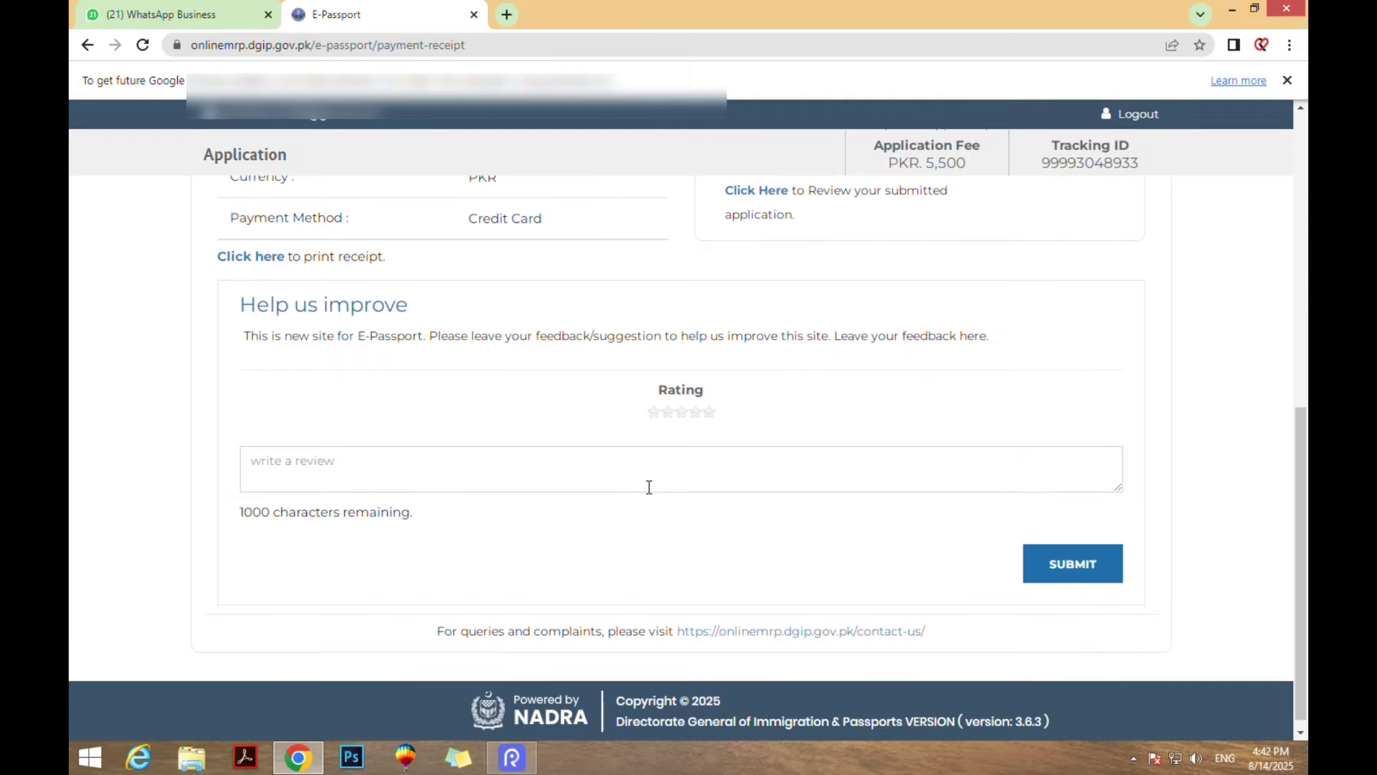
scroll(695, 484, up, 5)
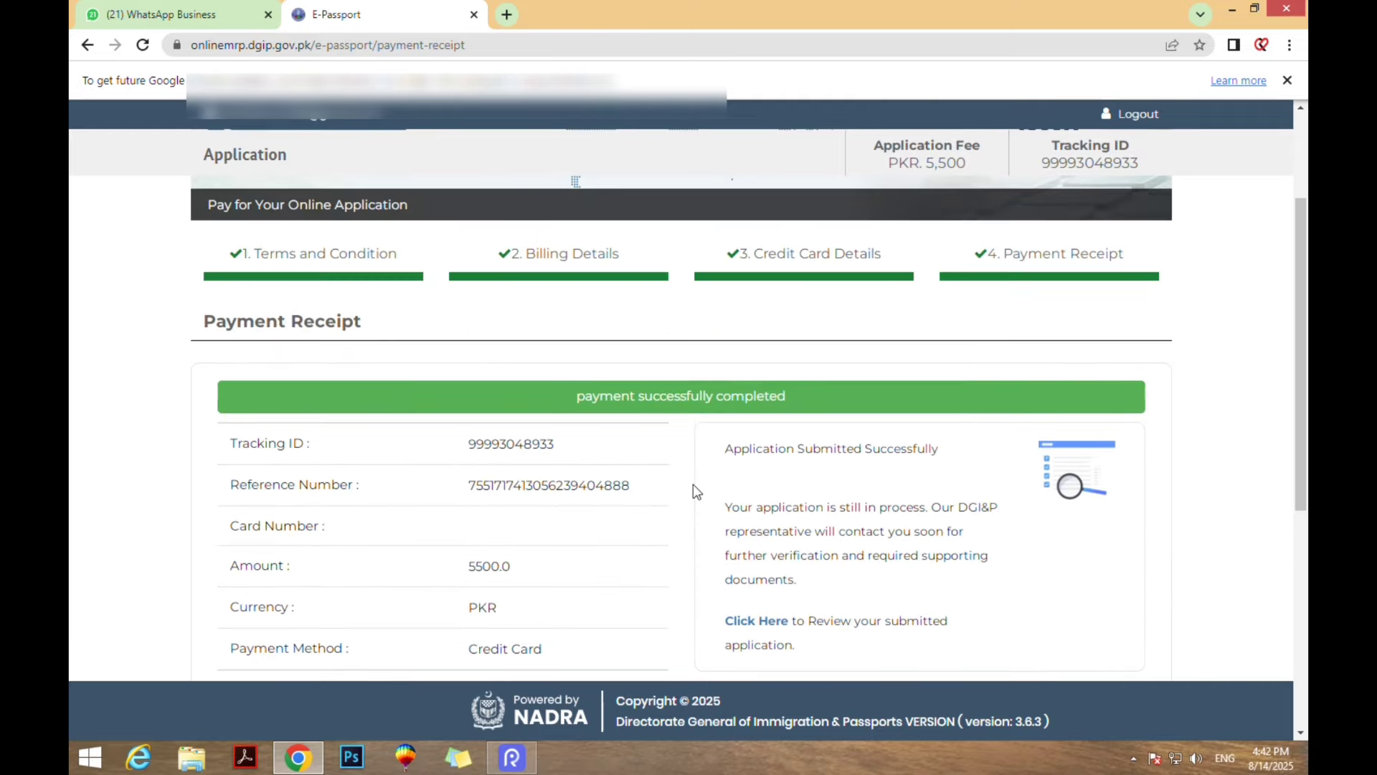
scroll(694, 486, down, 1)
scroll(692, 485, down, 3)
scroll(693, 484, up, 2)
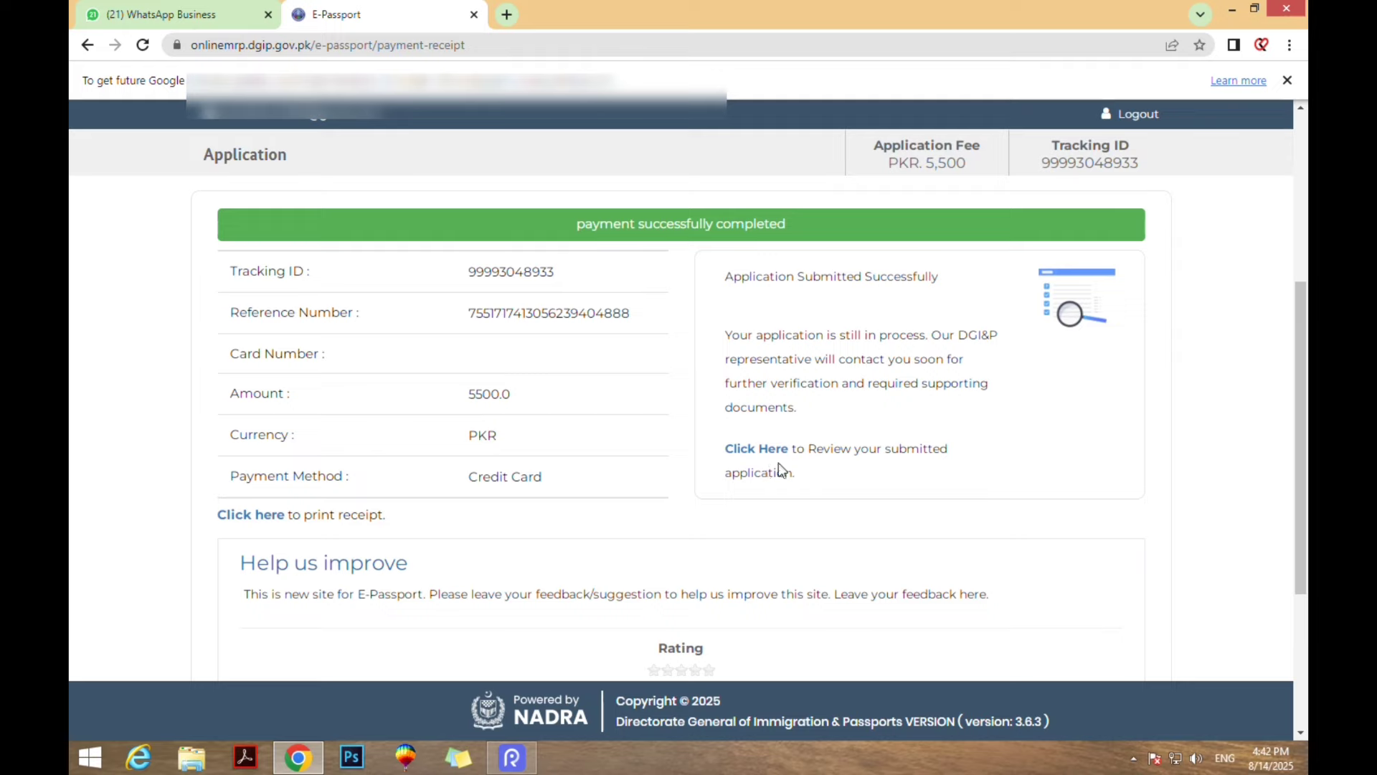
drag(797, 449, 900, 448)
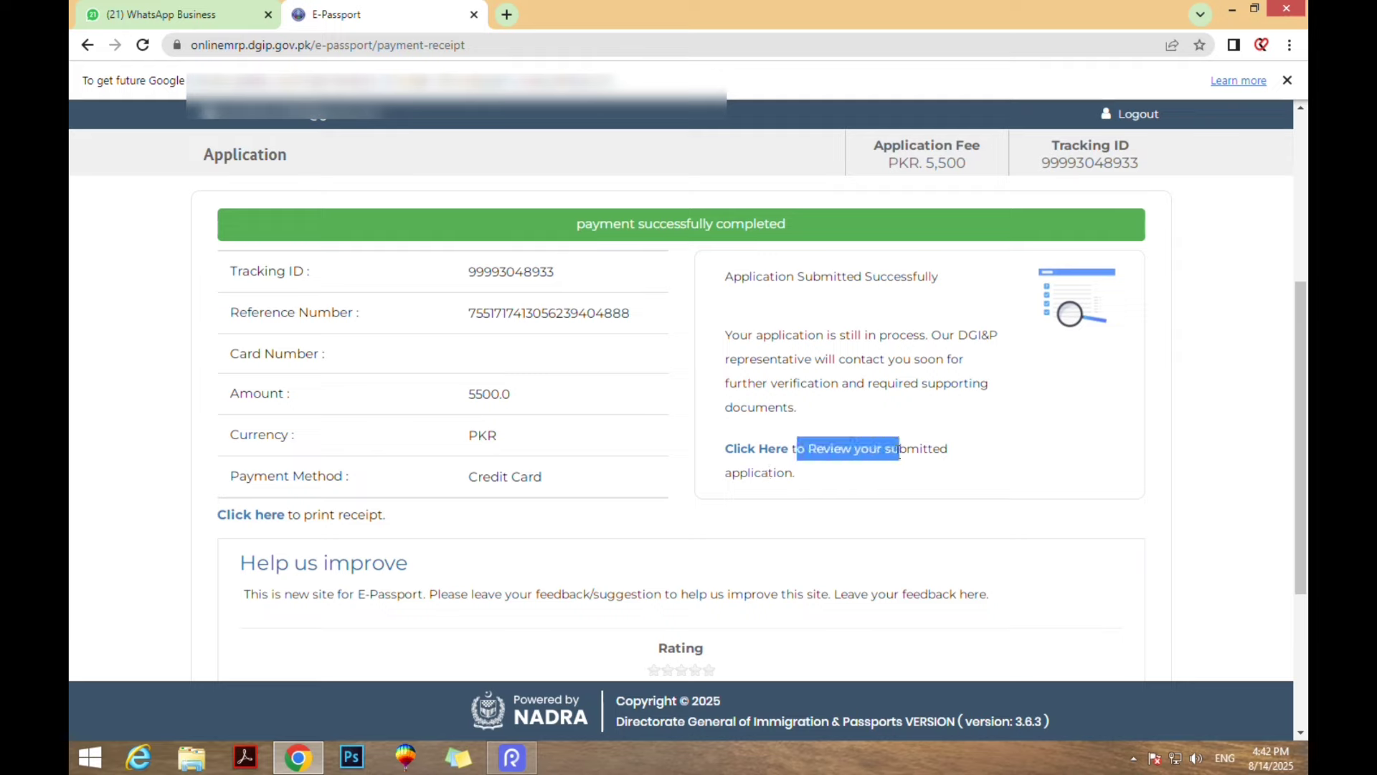
click(761, 453)
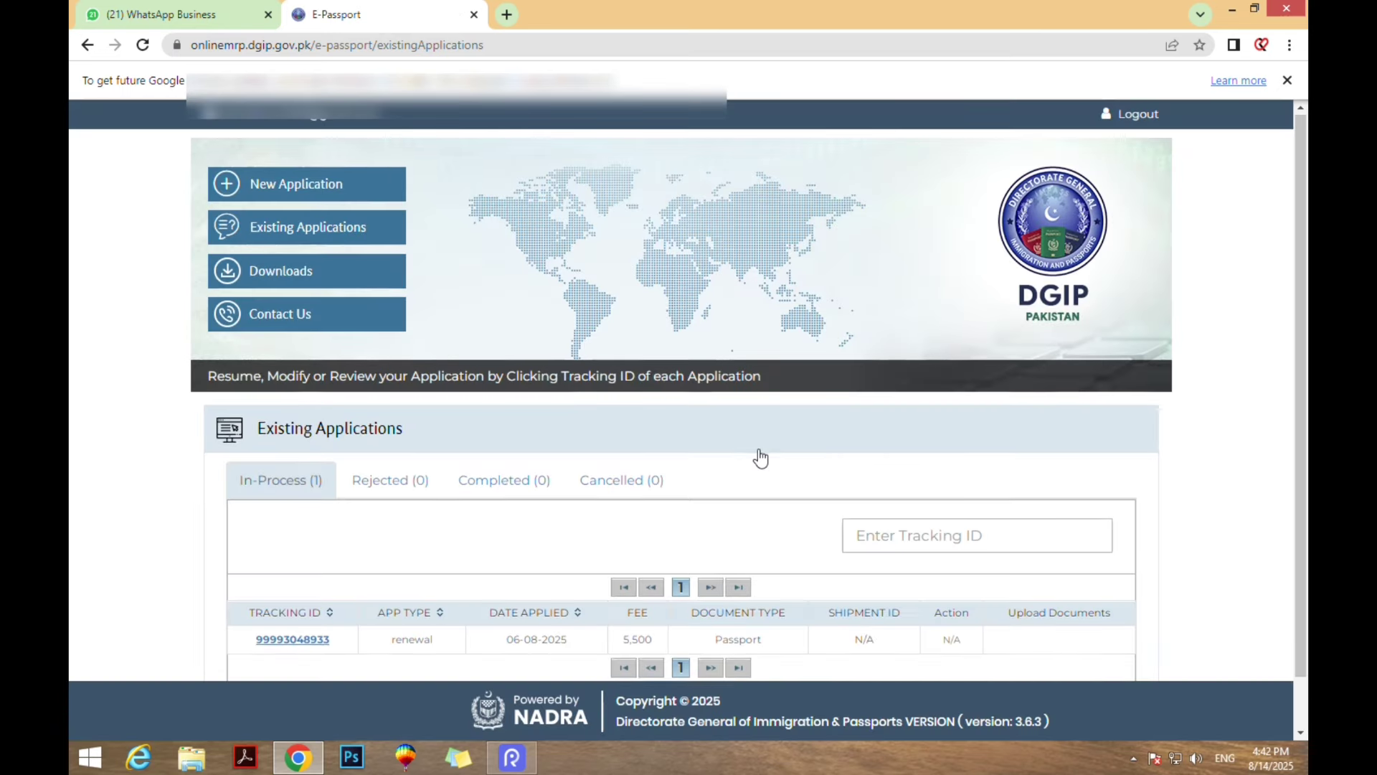
- Open the In-Process renewal application via its tracking ID link
scroll(761, 450, down, 1)
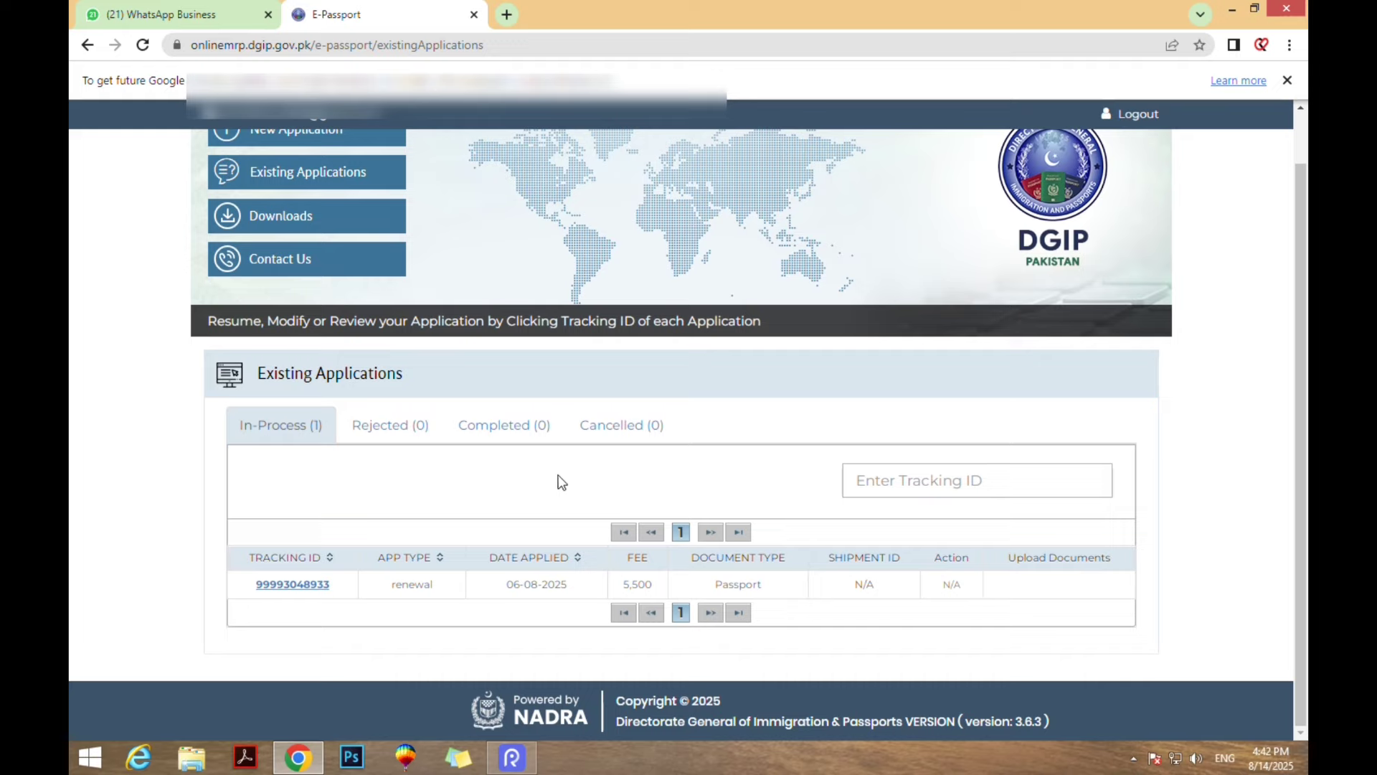
drag(941, 584, 962, 583)
drag(849, 597, 899, 590)
click(1053, 589)
click(294, 585)
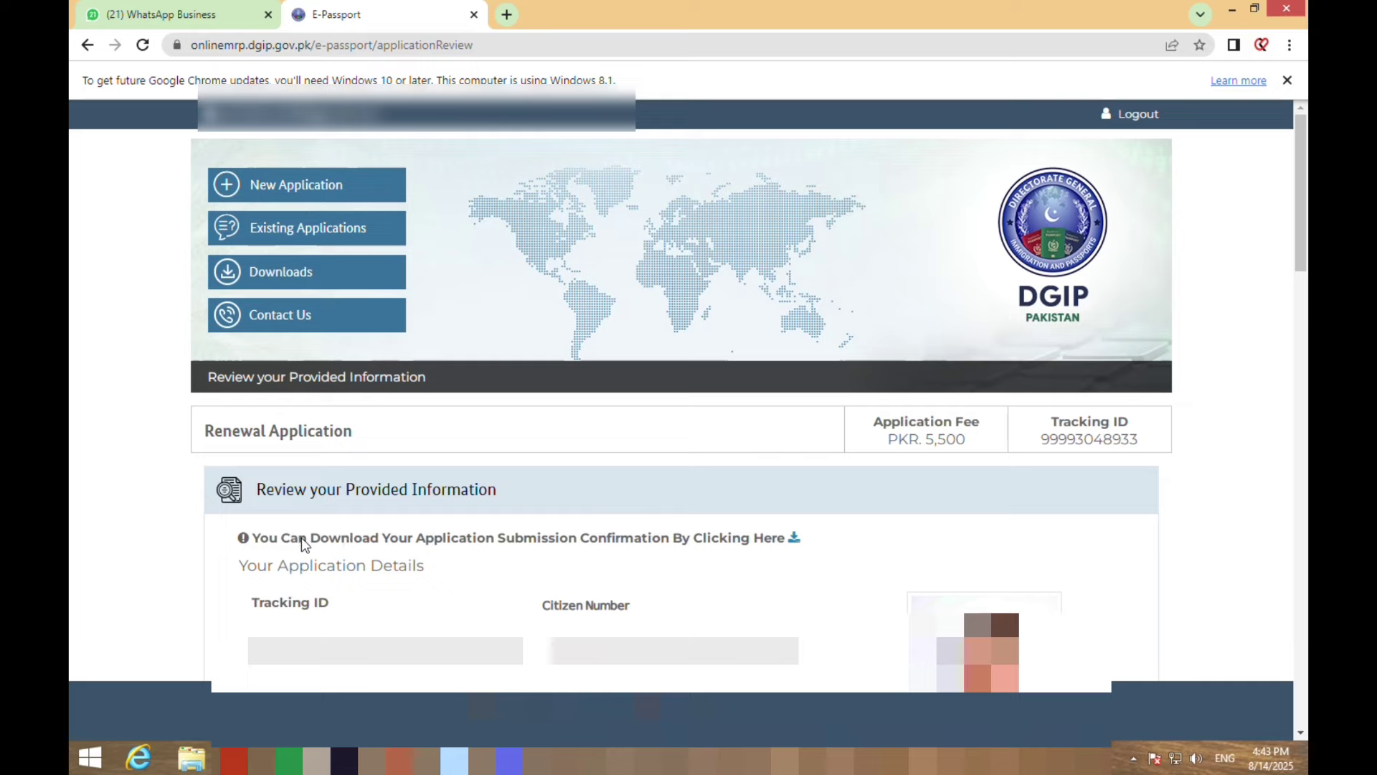
drag(301, 538, 703, 538)
click(794, 539)
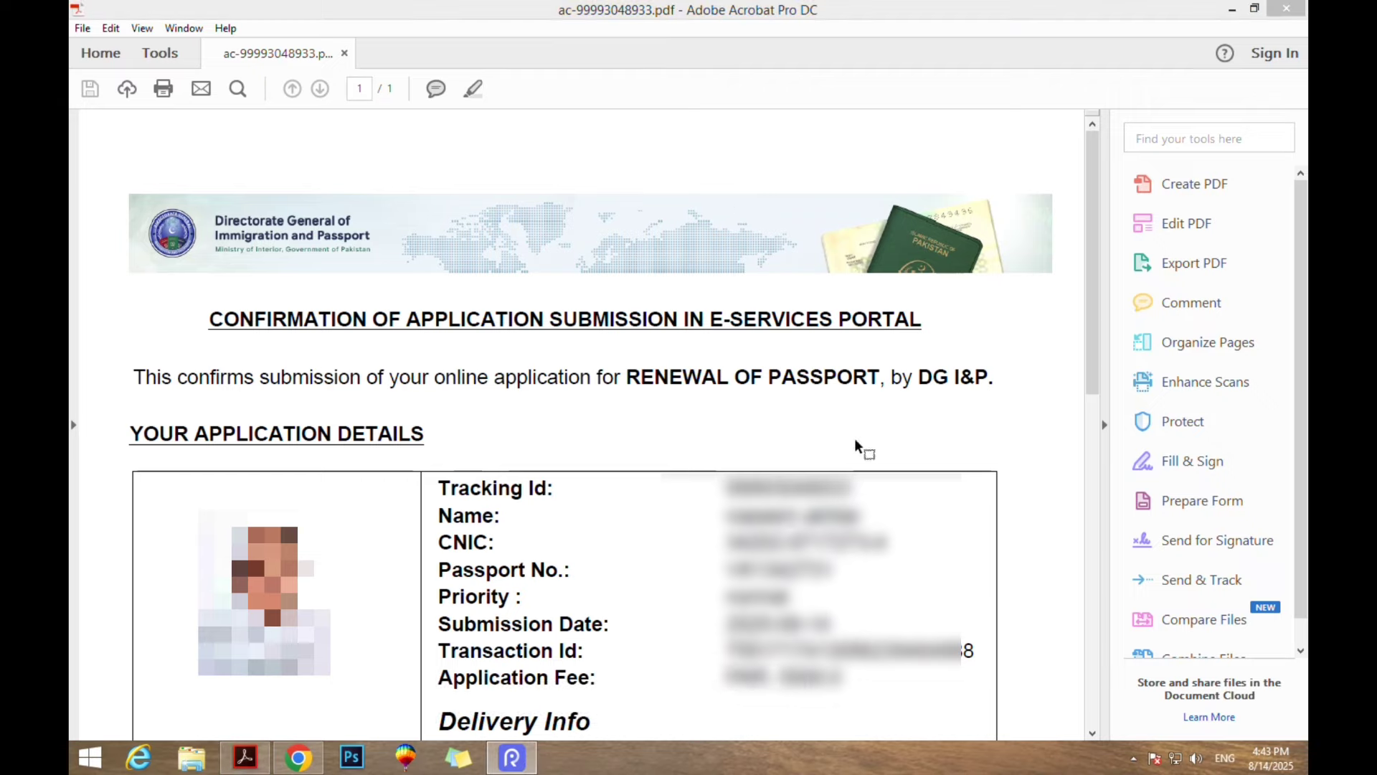
- Scroll to the bottom of the confirmation PDF to view More Information and the interview note
drag(1095, 391, 1085, 638)
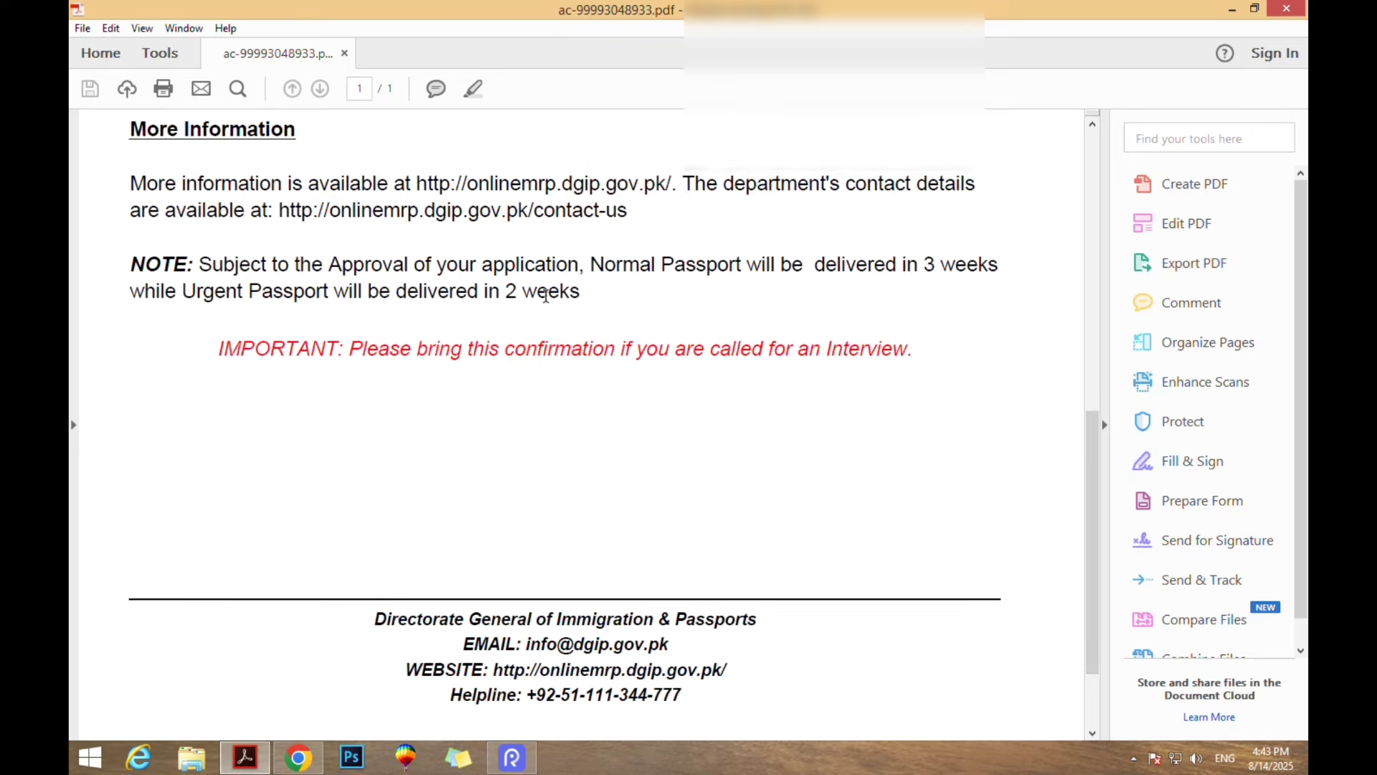